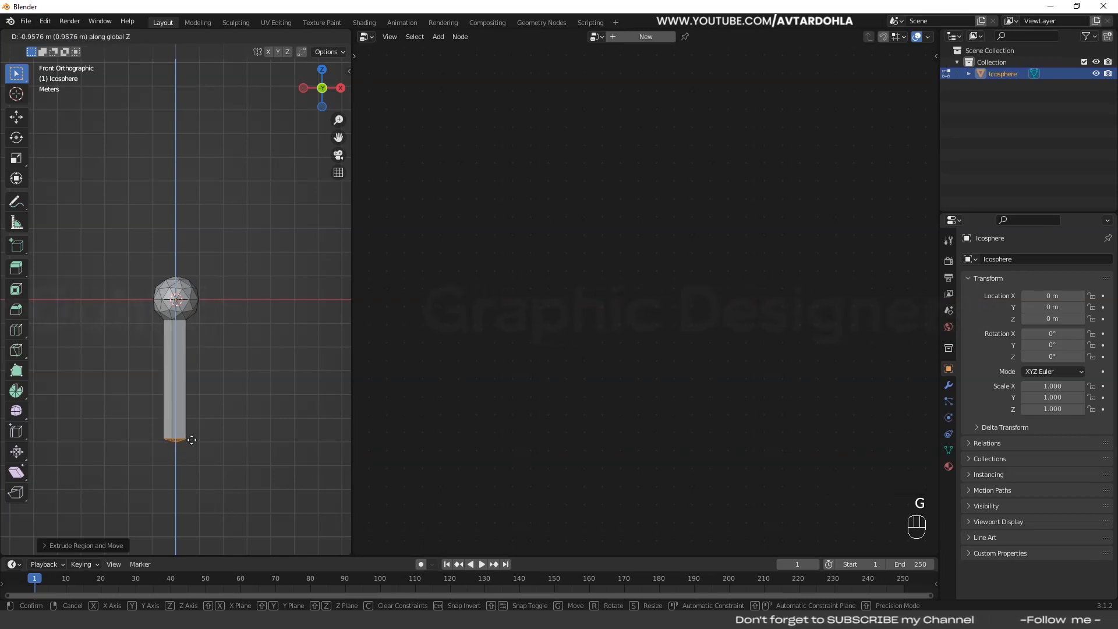
- Lengthen the stem by moving its bottom faces down about 0.96 m along Z, and scale that end narrower
click(192, 440)
scroll(214, 393, up, 1)
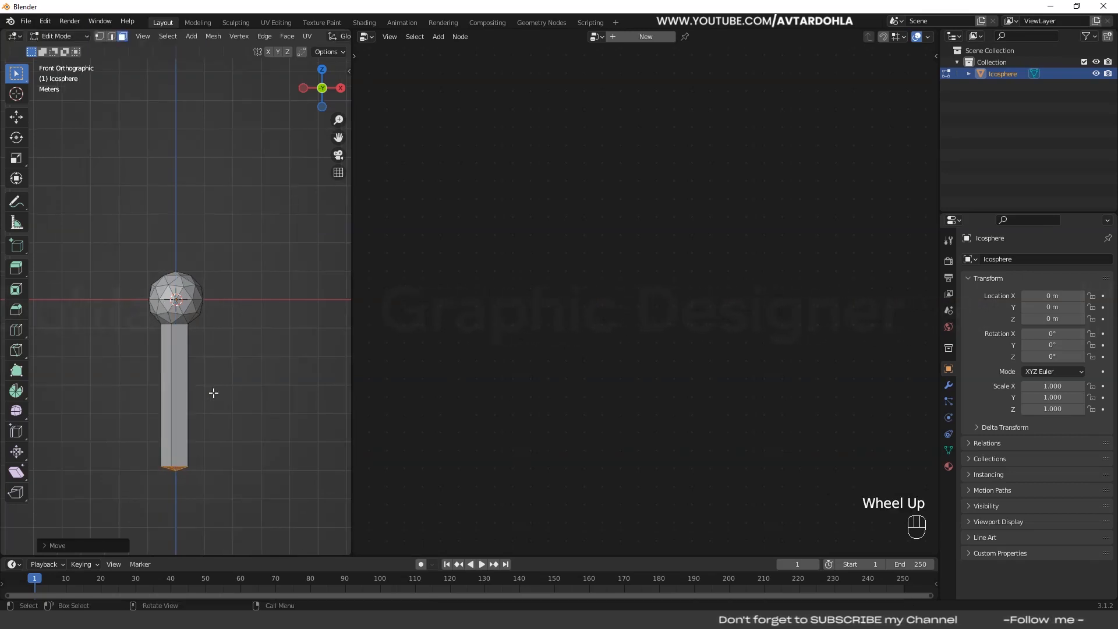
key(s)
click(252, 444)
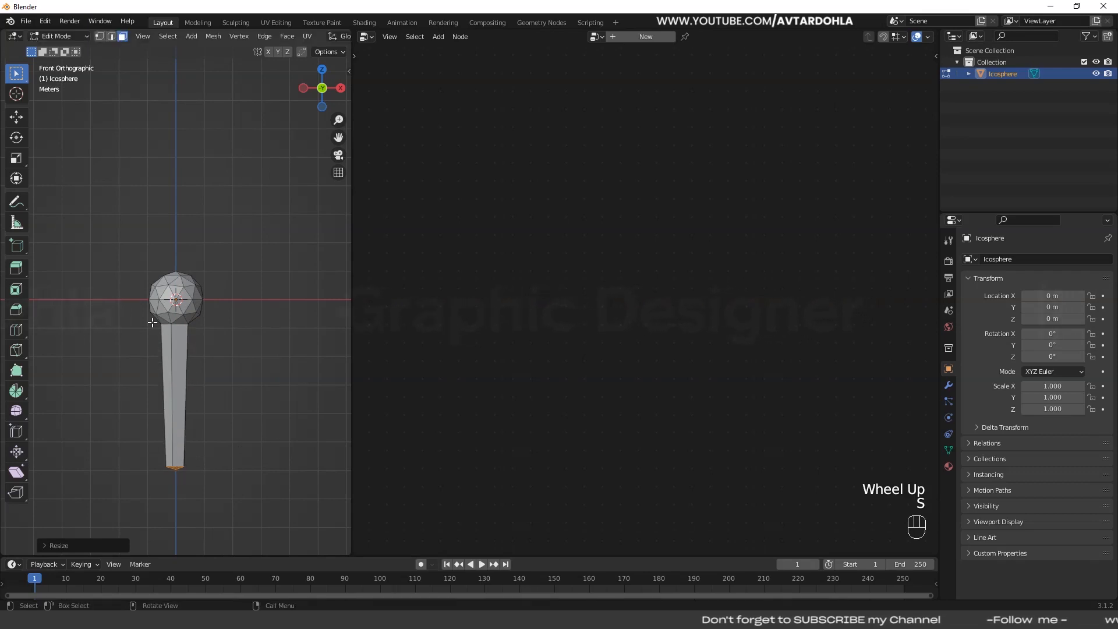
- Scale down the ring of vertices where the stem meets the ball to roughly match the stem's lower end, and return to Object Mode
scroll(194, 355, up, 2)
shift+middle_drag(187, 299, 187, 277)
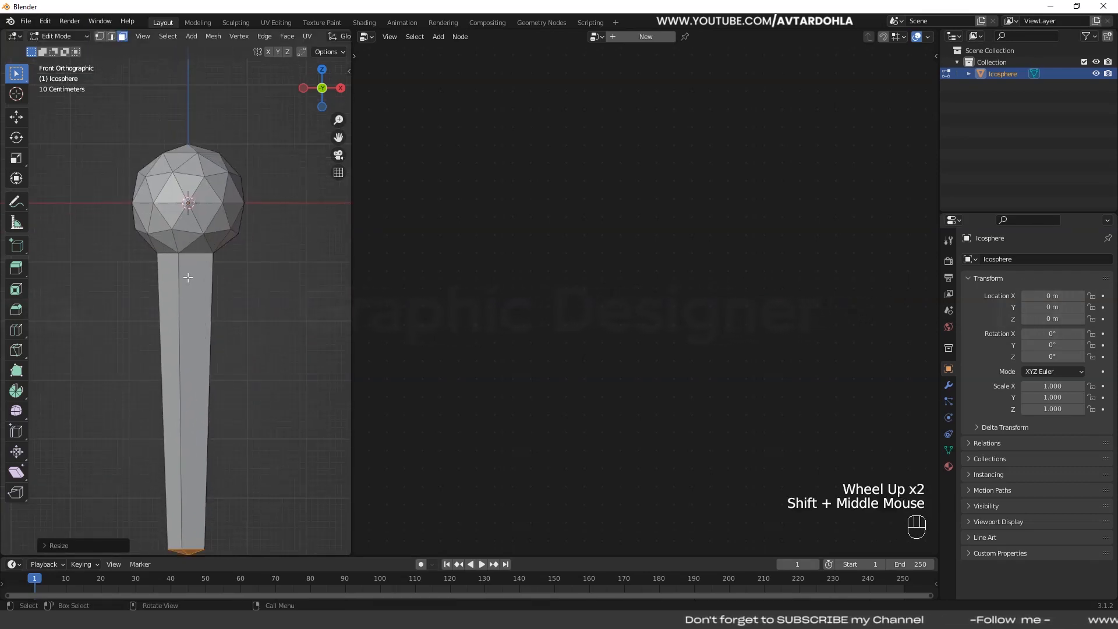
click(99, 36)
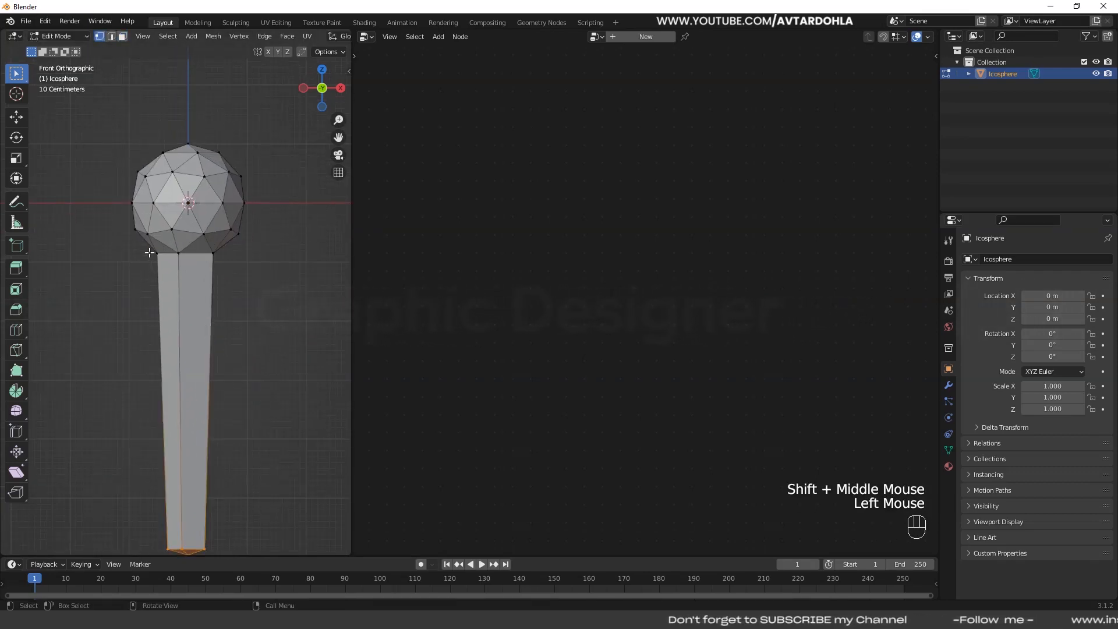
key(alt+z)
drag(149, 250, 262, 263)
key(s)
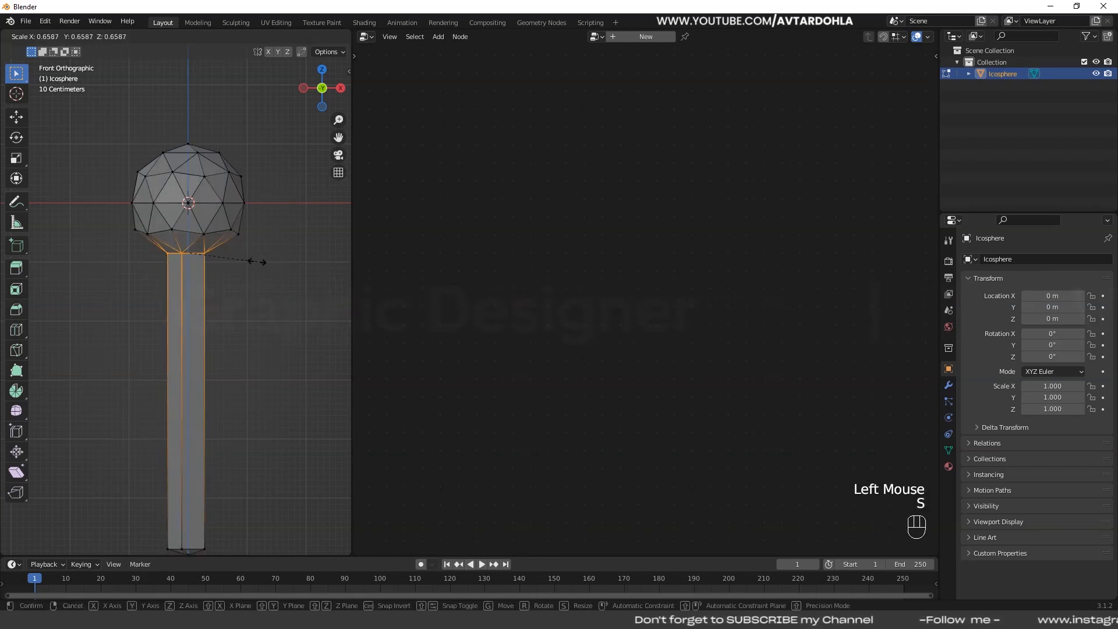
click(261, 263)
key(Tab)
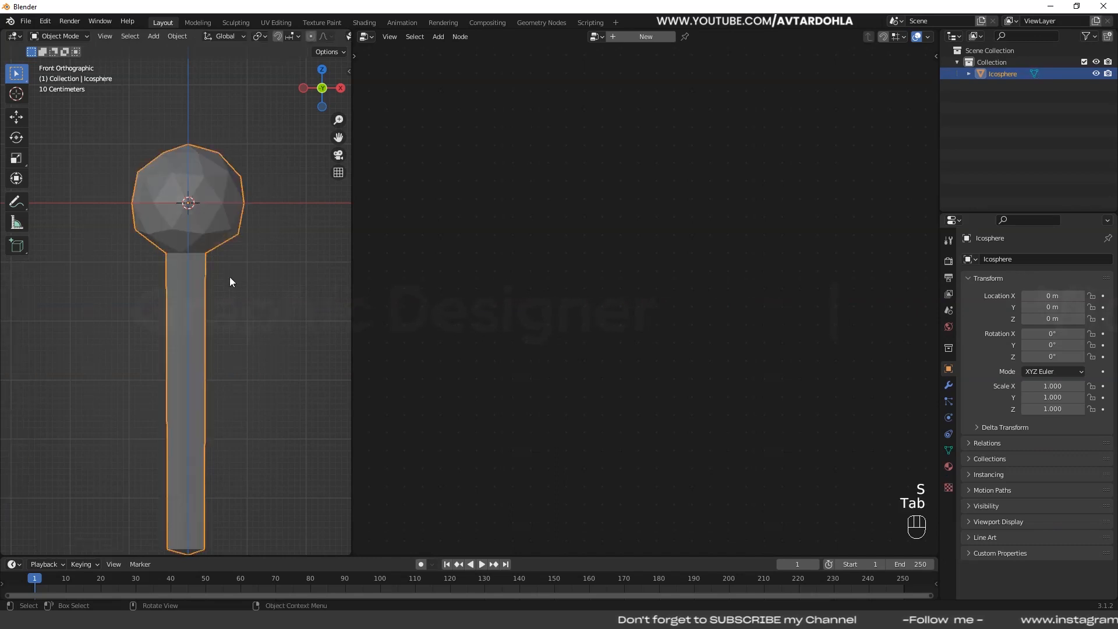
scroll(218, 288, down, 2)
key(alt+z)
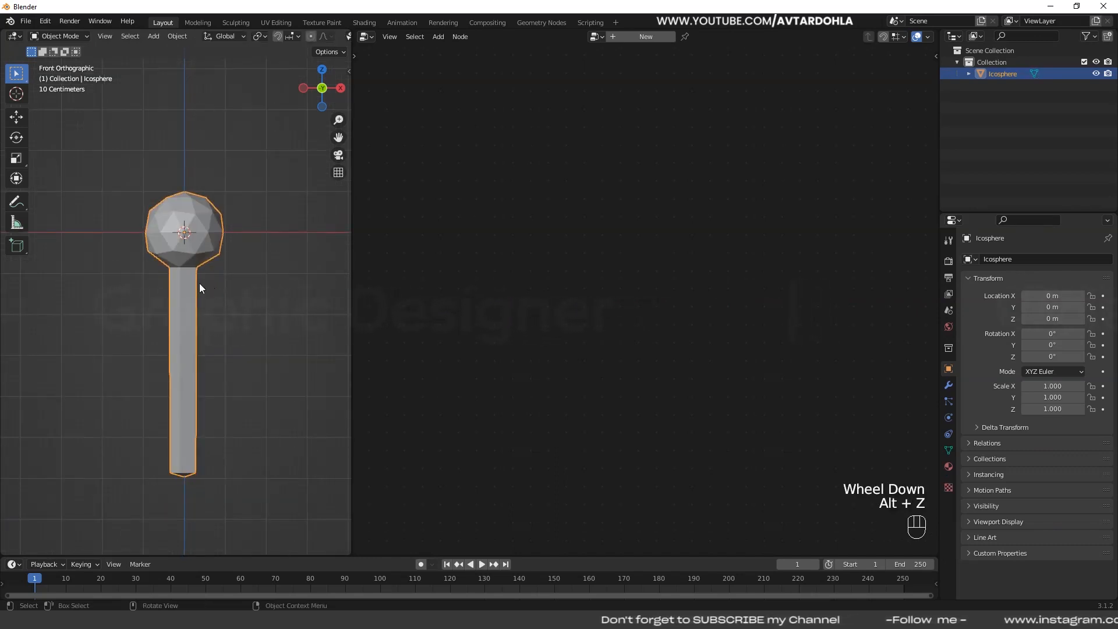
- Select the Icosphere object and hide it in the viewport
middle_drag(218, 288, 229, 324)
scroll(212, 306, down, 2)
scroll(226, 329, down, 3)
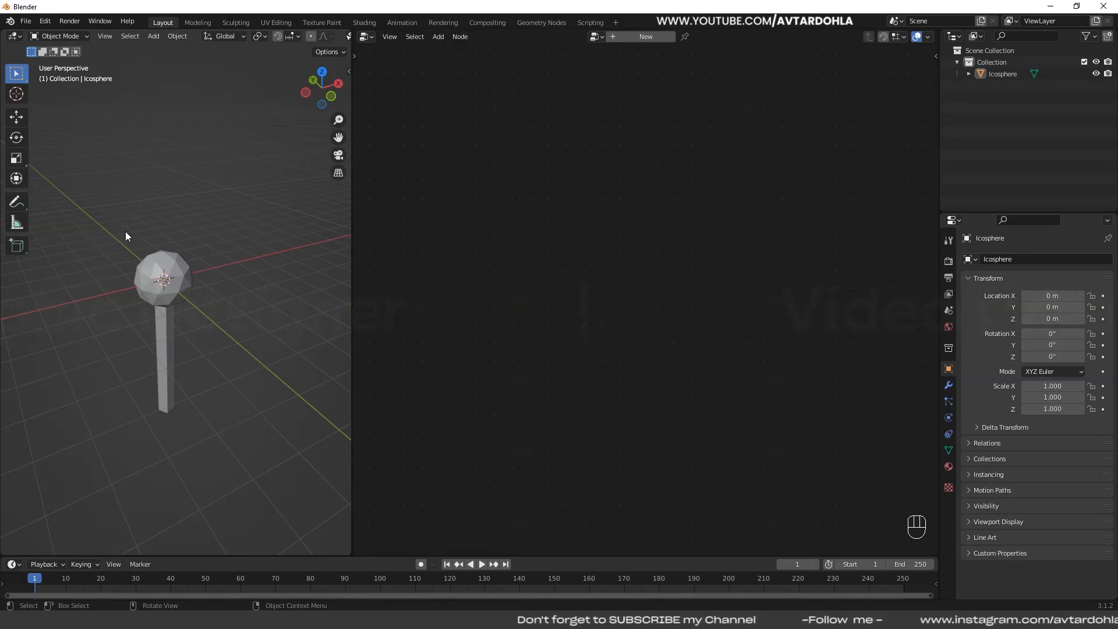
drag(120, 220, 247, 348)
click(238, 291)
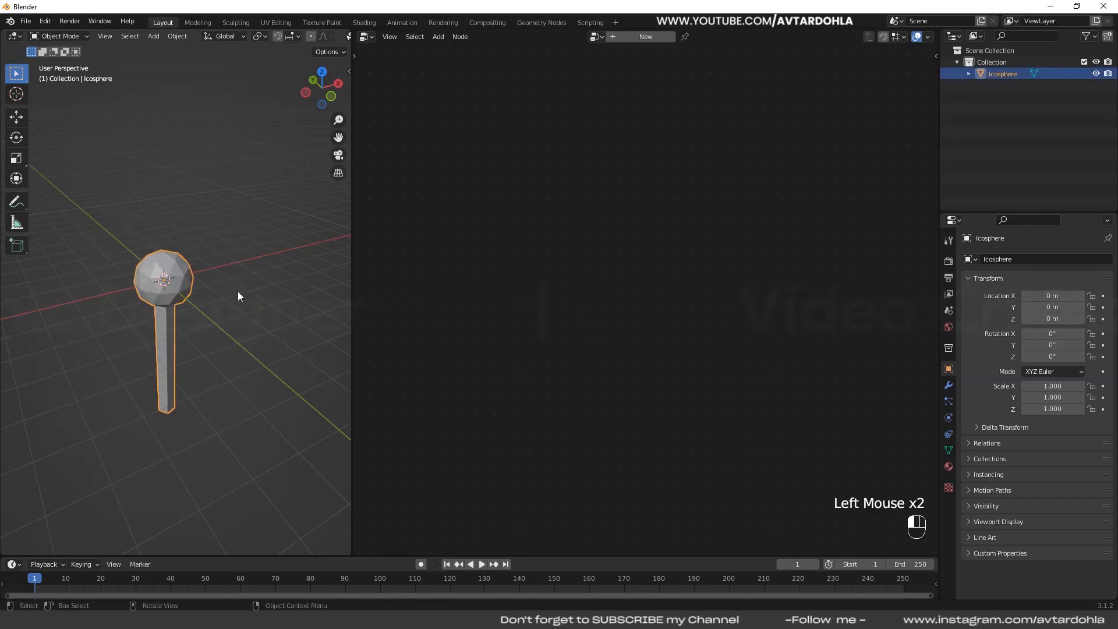
click(161, 314)
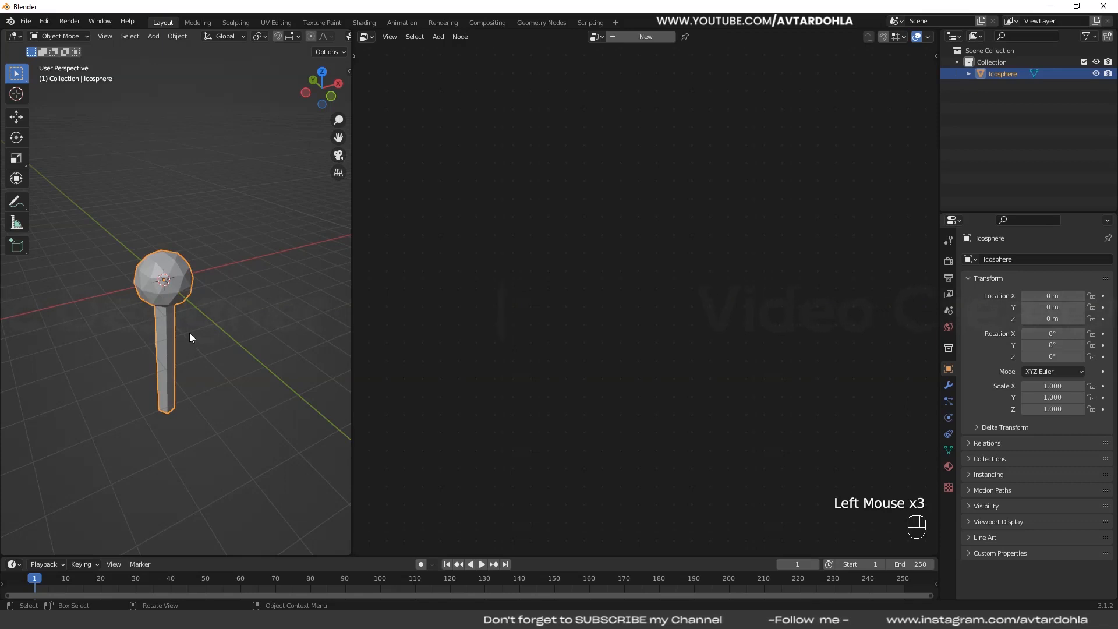
click(1096, 75)
- Add a UV sphere at the origin and scale it uniformly to about 0.24
click(128, 331)
key(shift+a)
mouse_move(118, 302)
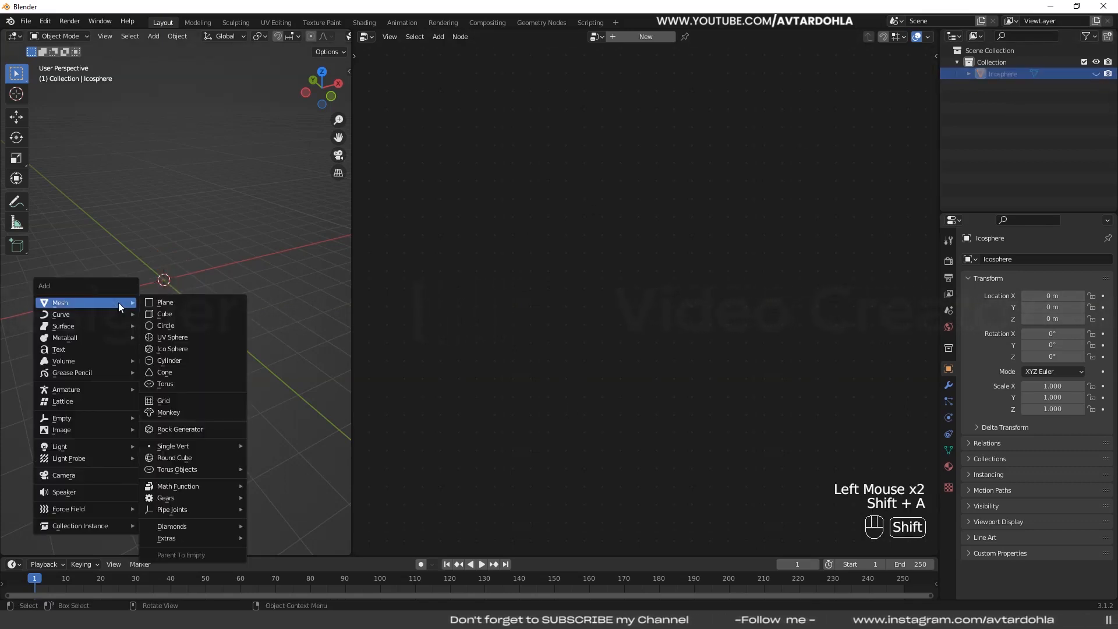
click(218, 336)
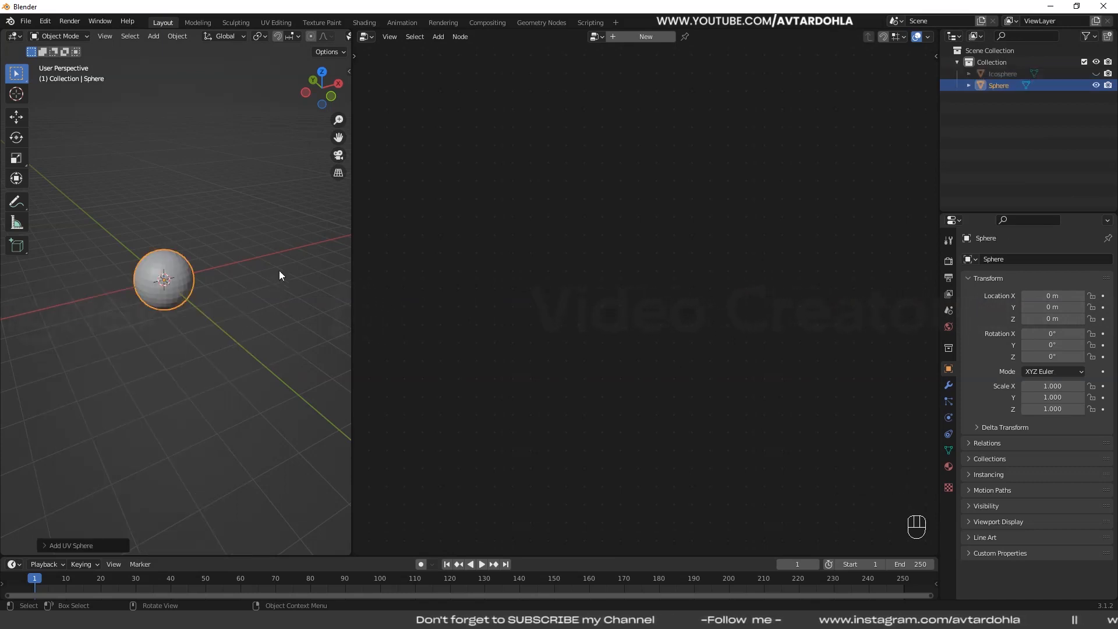
key(s)
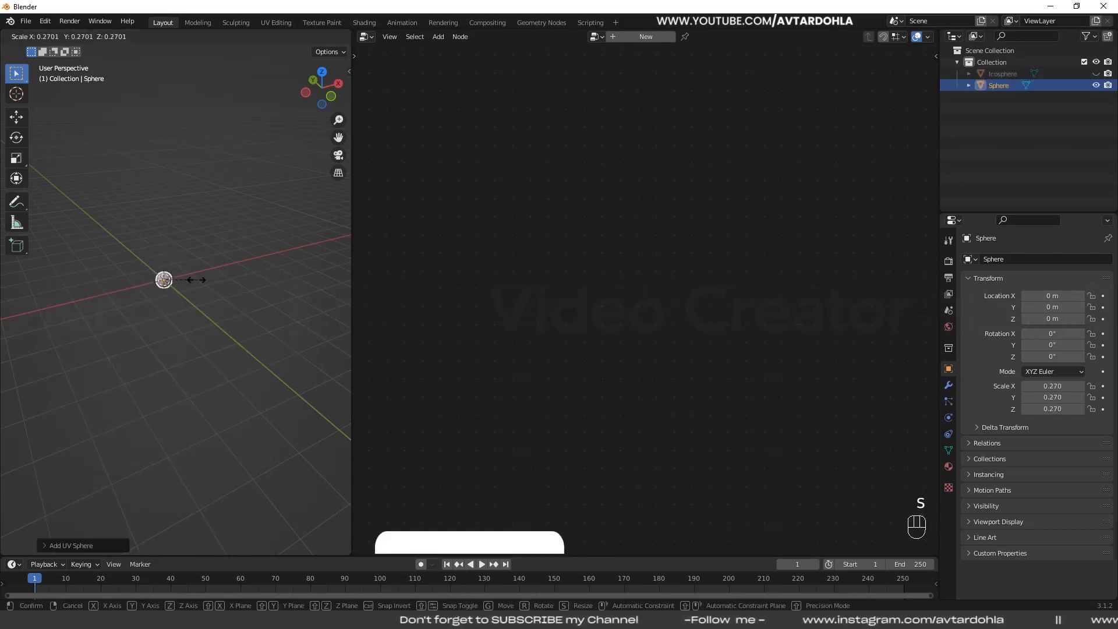
click(192, 280)
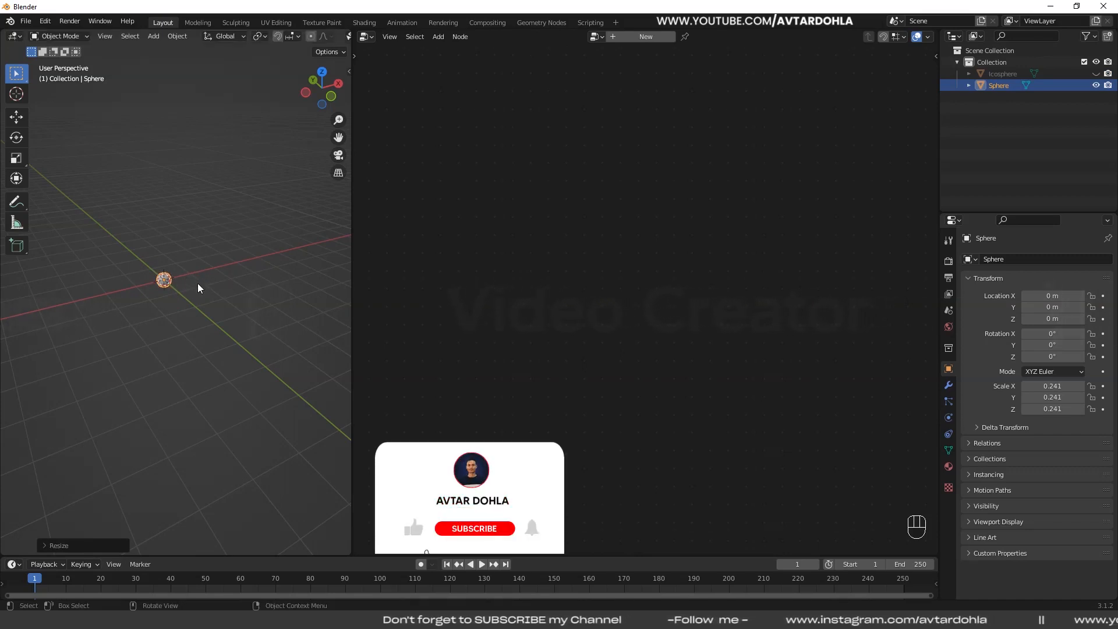
- Move the small UV sphere about 2.54 m up along the Z axis
key(g)
key(z)
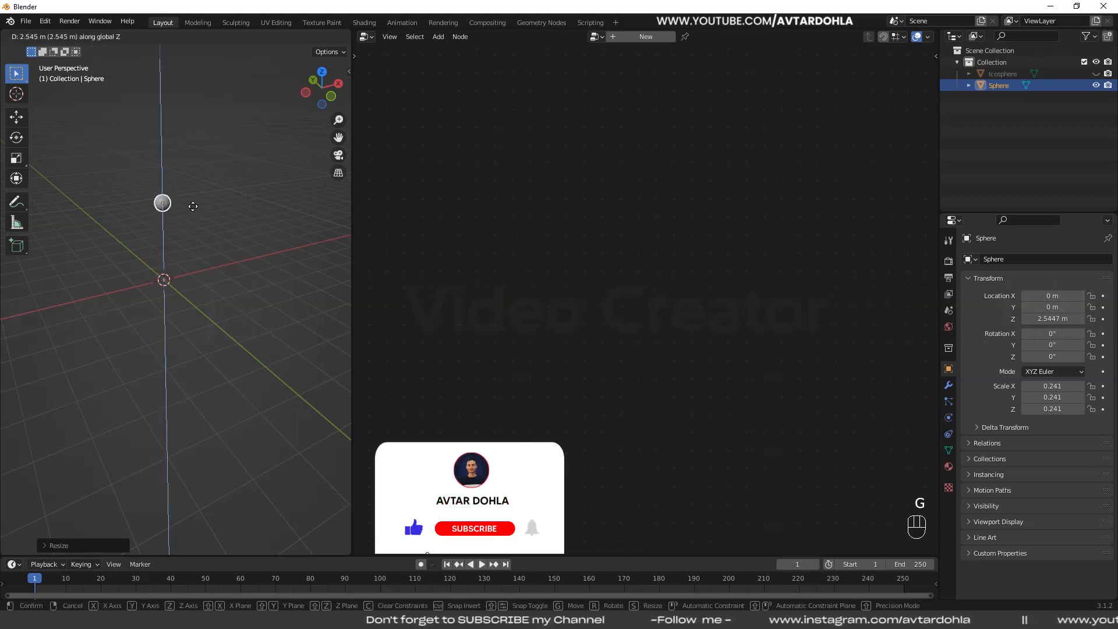
click(193, 206)
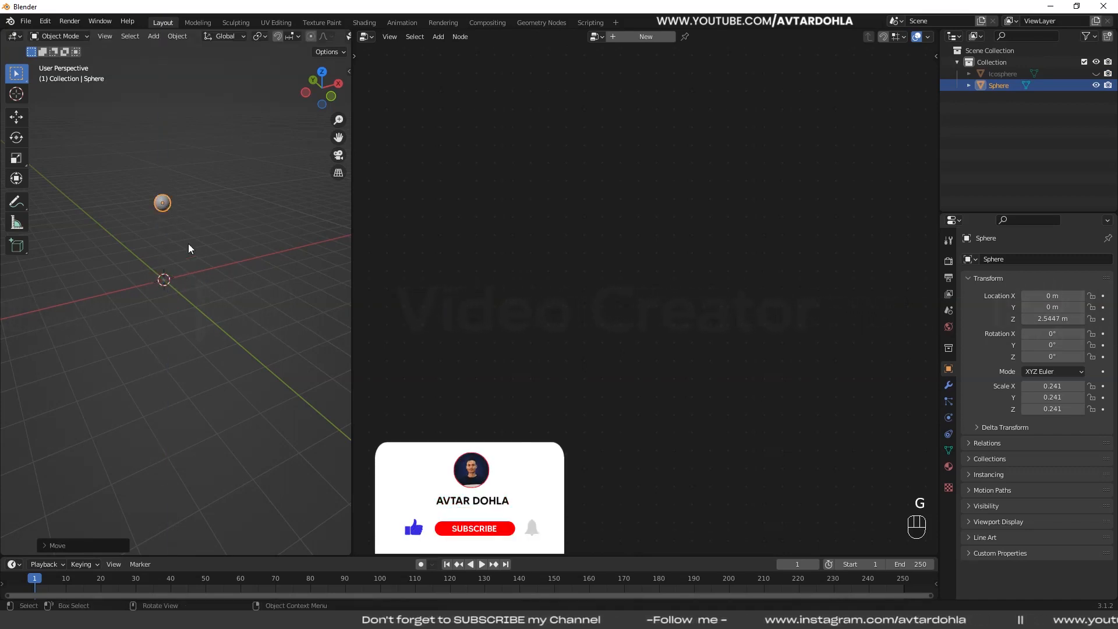
- Hide the Sphere object in the viewport, and briefly show the Icosphere before hiding it again
click(1094, 86)
click(1093, 75)
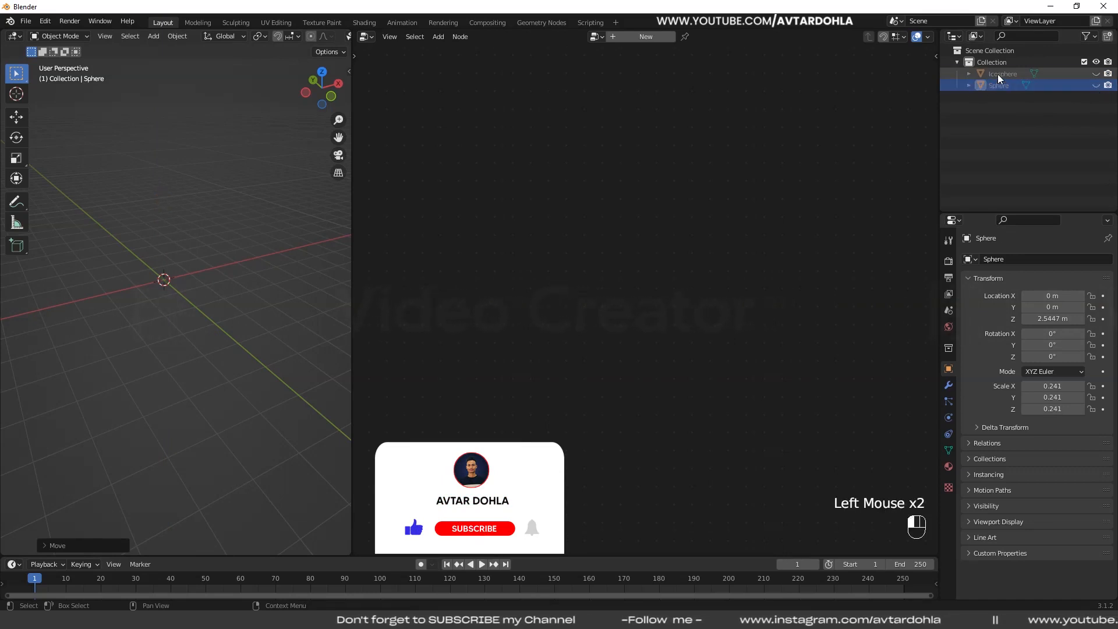
click(1095, 74)
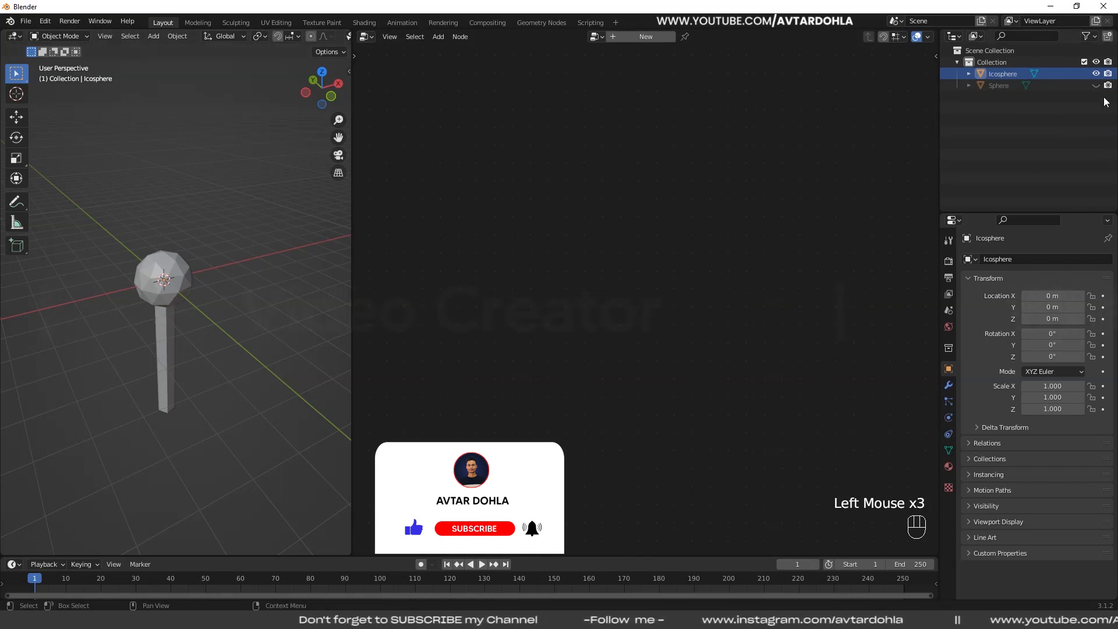
click(1096, 74)
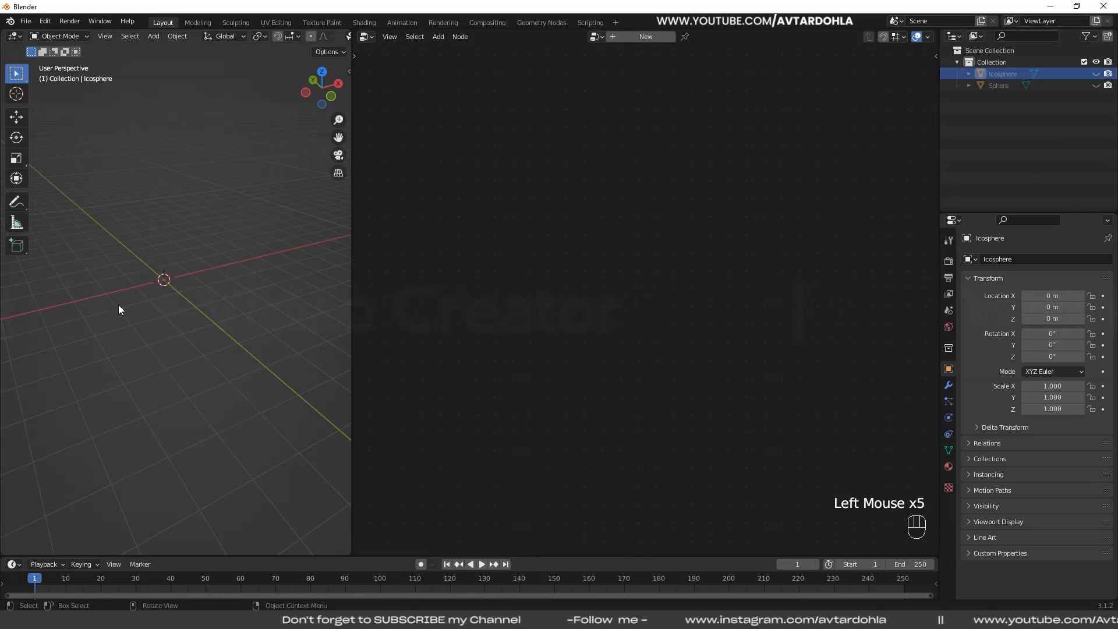
- Add a mesh plane at the world origin
key(shift+a)
mouse_move(96, 288)
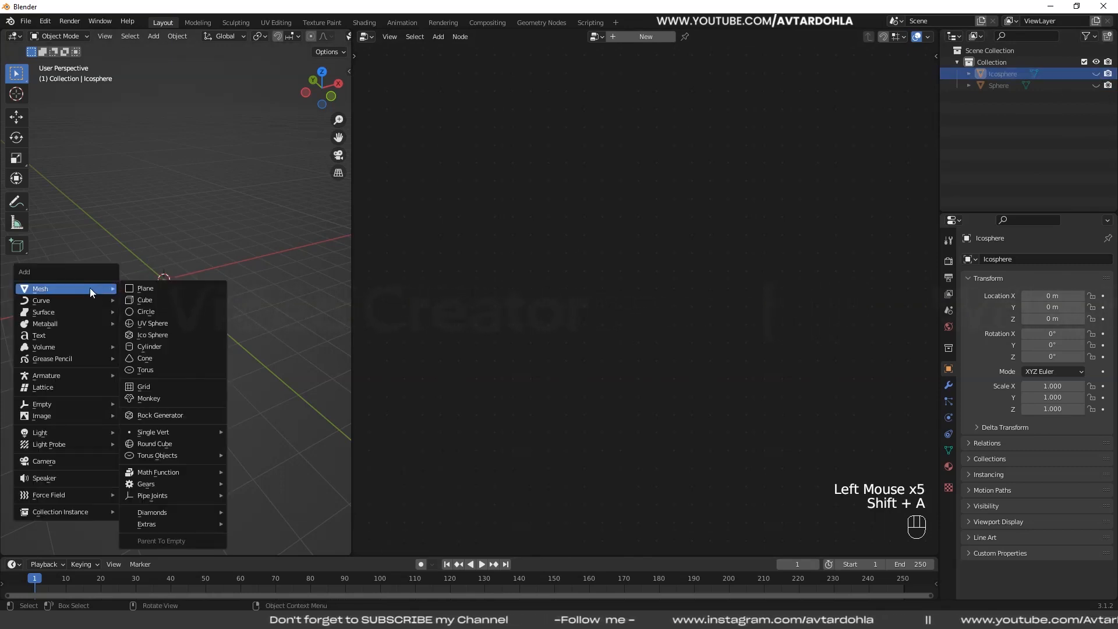
click(170, 288)
scroll(181, 315, up, 2)
shift+middle_drag(229, 320, 246, 372)
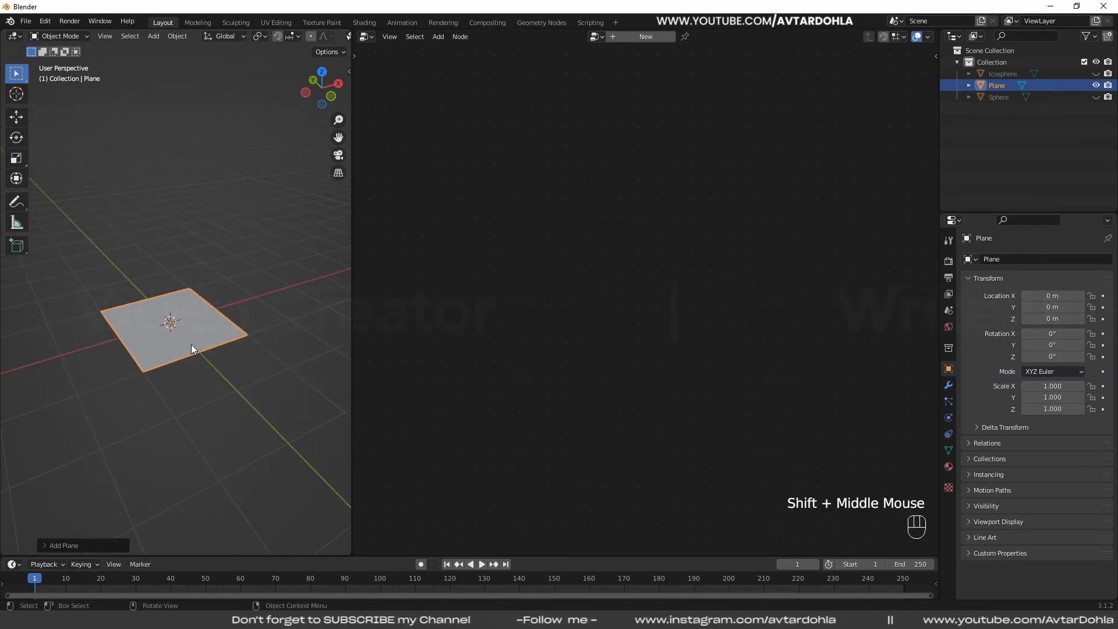
- Create a new geometry node tree on the plane
click(638, 38)
scroll(582, 314, up, 1)
scroll(582, 314, up, 1)
middle_drag(583, 314, 663, 195)
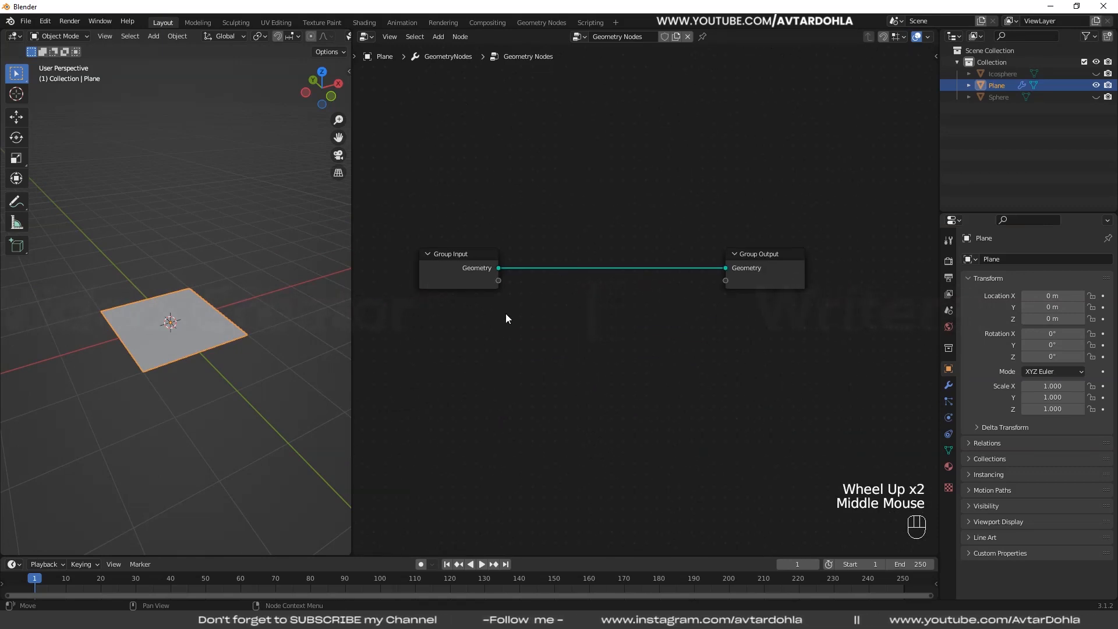
scroll(506, 314, up, 1)
middle_drag(534, 289, 534, 263)
- Replace the Group Input node with a Grid primitive whose Mesh output feeds the Group Output's Geometry
click(484, 229)
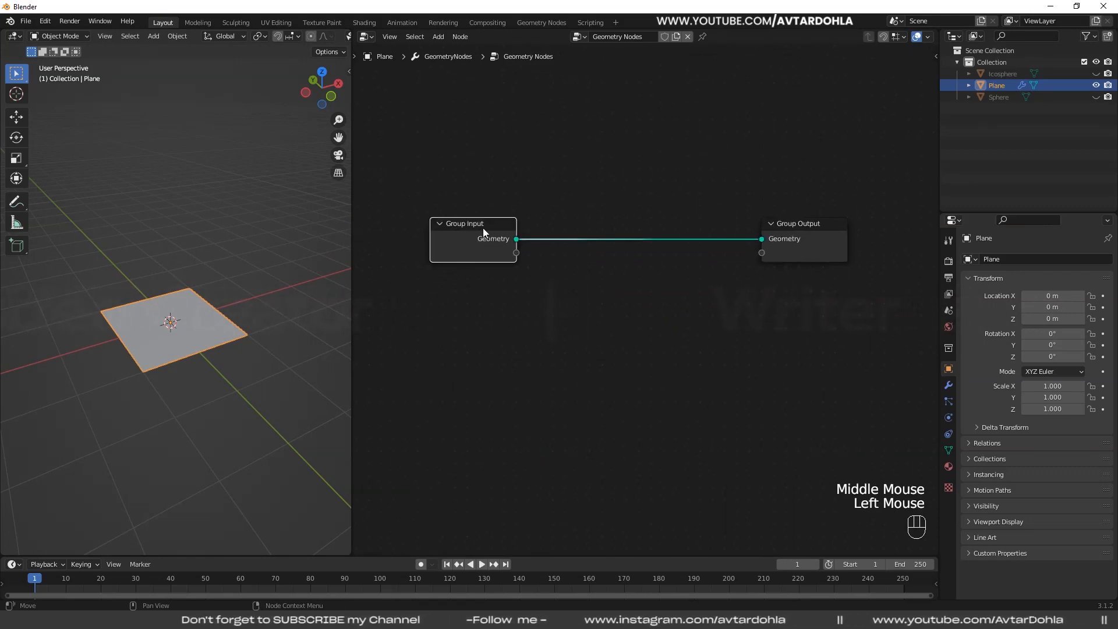
key(ctrl+x)
key(shift+a)
mouse_move(470, 212)
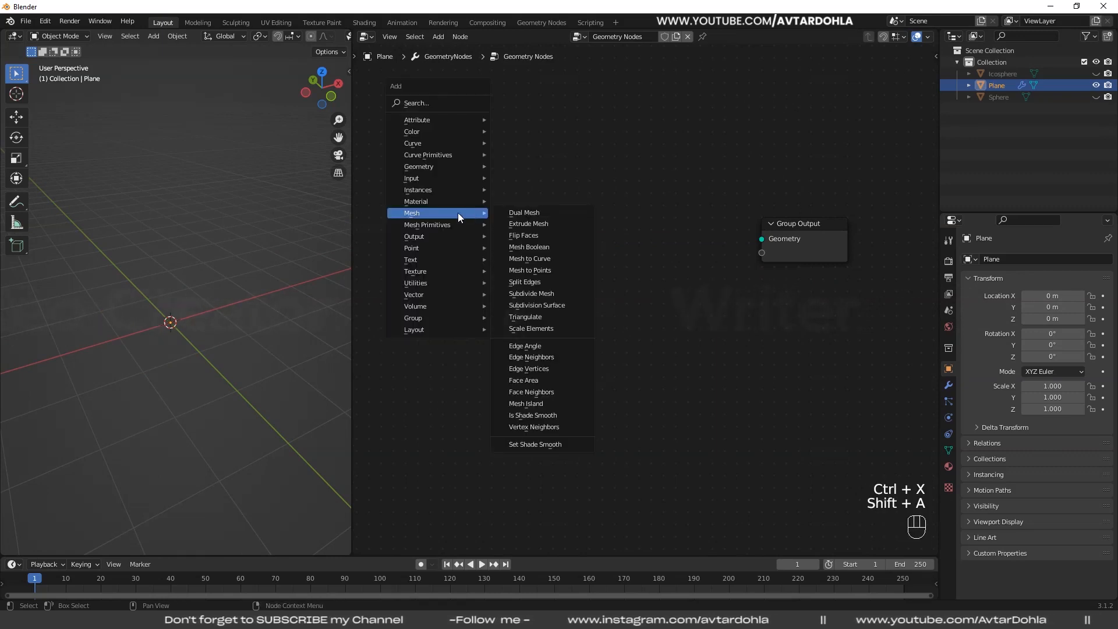
mouse_move(425, 224)
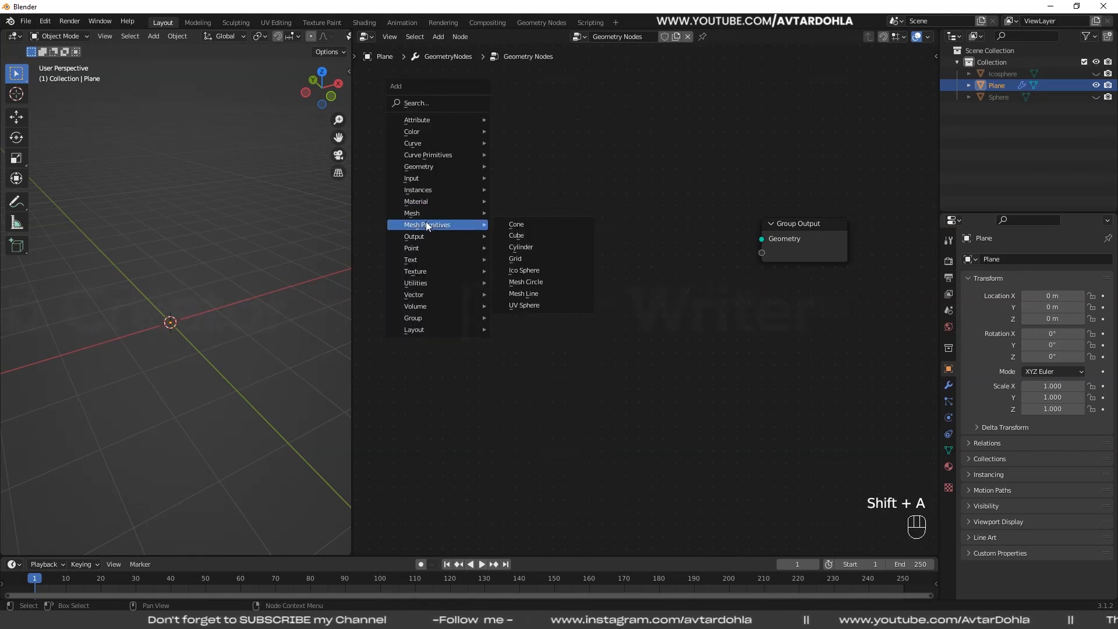
click(521, 258)
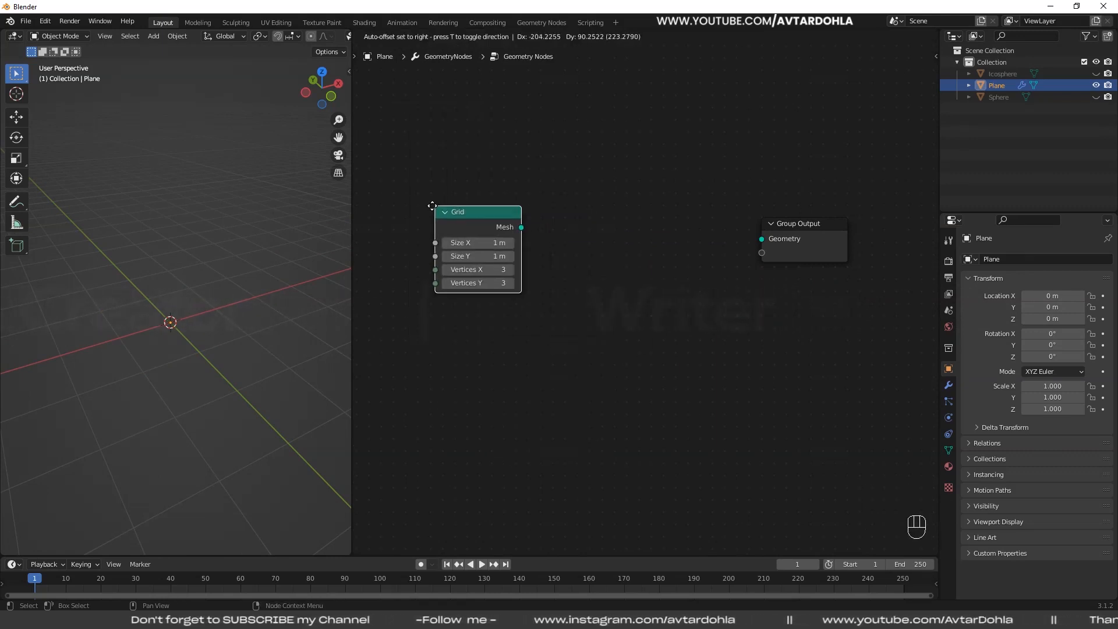
drag(509, 223, 761, 239)
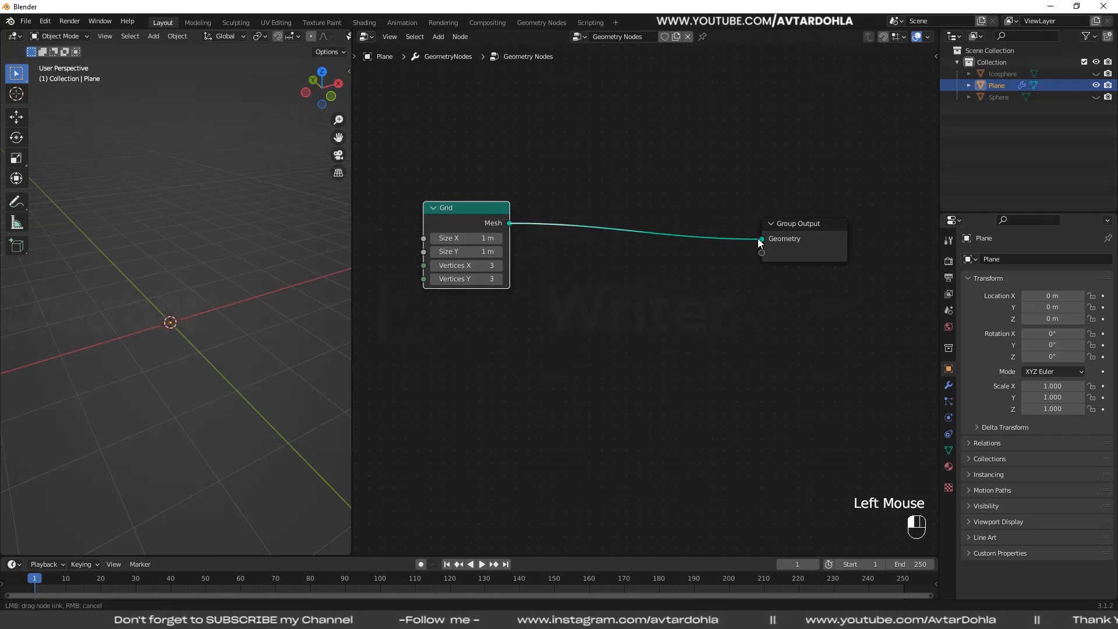
drag(472, 206, 443, 185)
scroll(502, 289, up, 2)
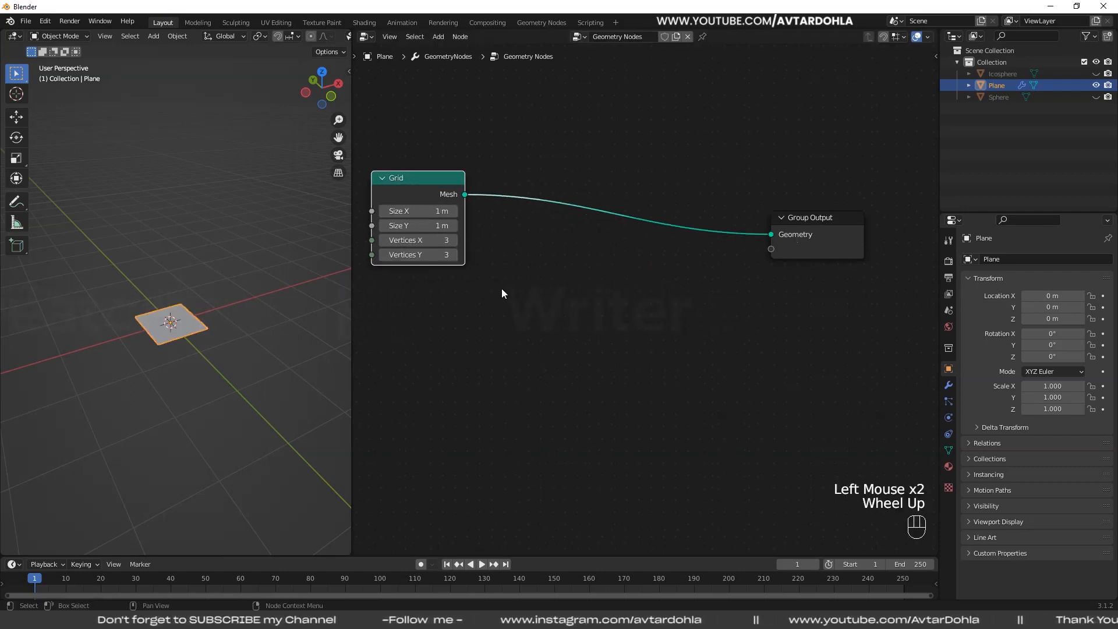
- Set the Grid node's Size X and Size Y to 1.5 m
middle_drag(501, 289, 462, 213)
drag(460, 198, 459, 212)
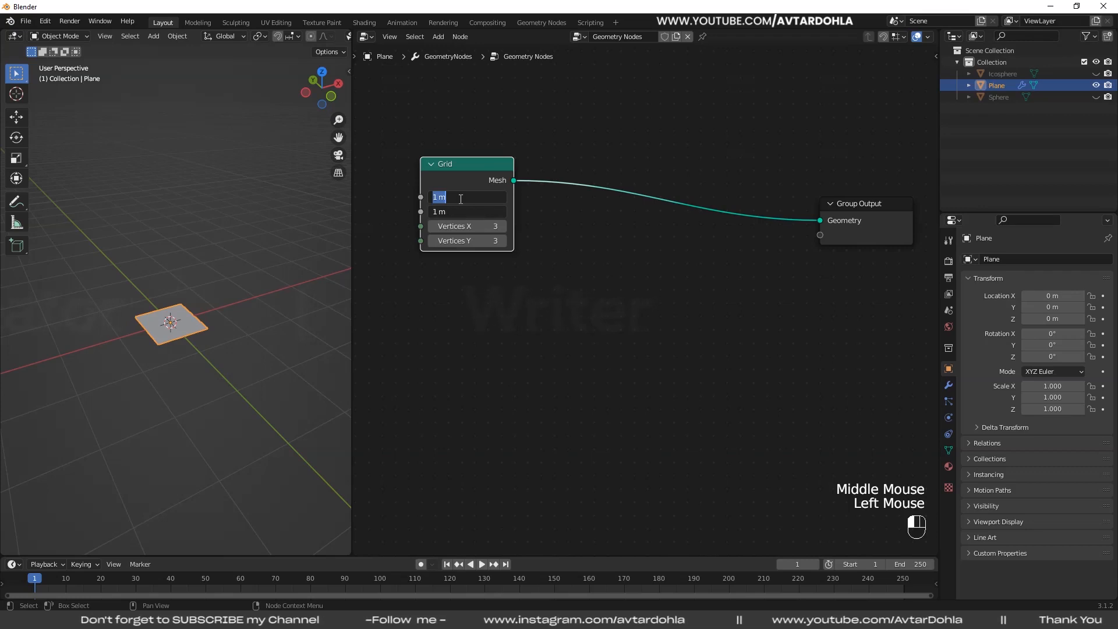
text(1)
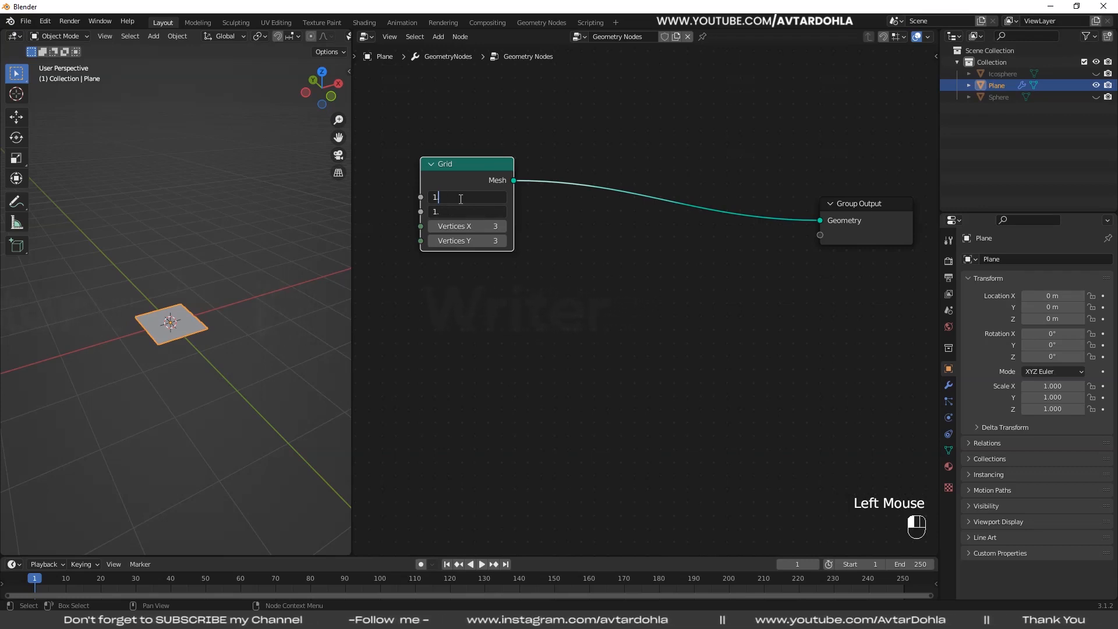
text(.5)
key(Return)
scroll(215, 359, up, 2)
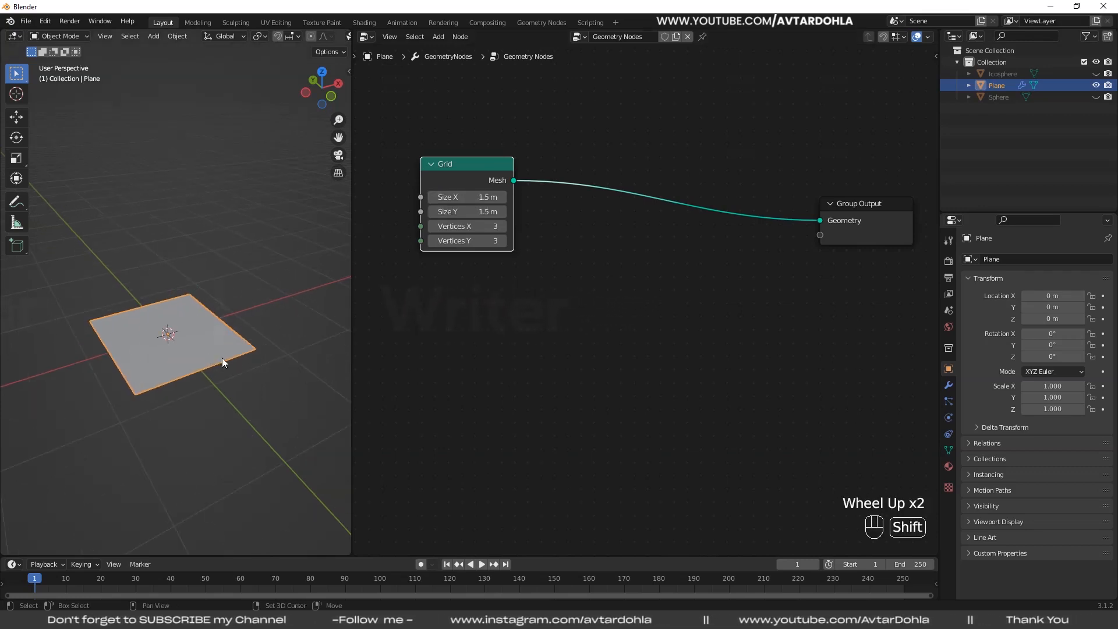
shift+middle_drag(222, 362, 316, 271)
- Set the Grid node's Size X and Size Y to 2 m
drag(457, 197, 457, 212)
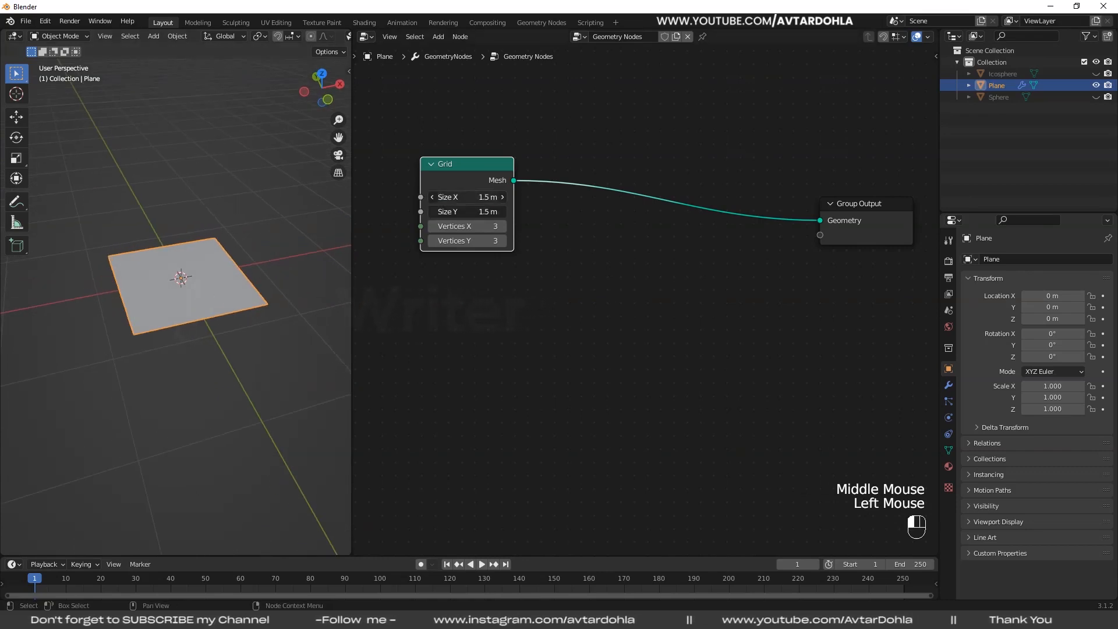
text(2)
key(Return)
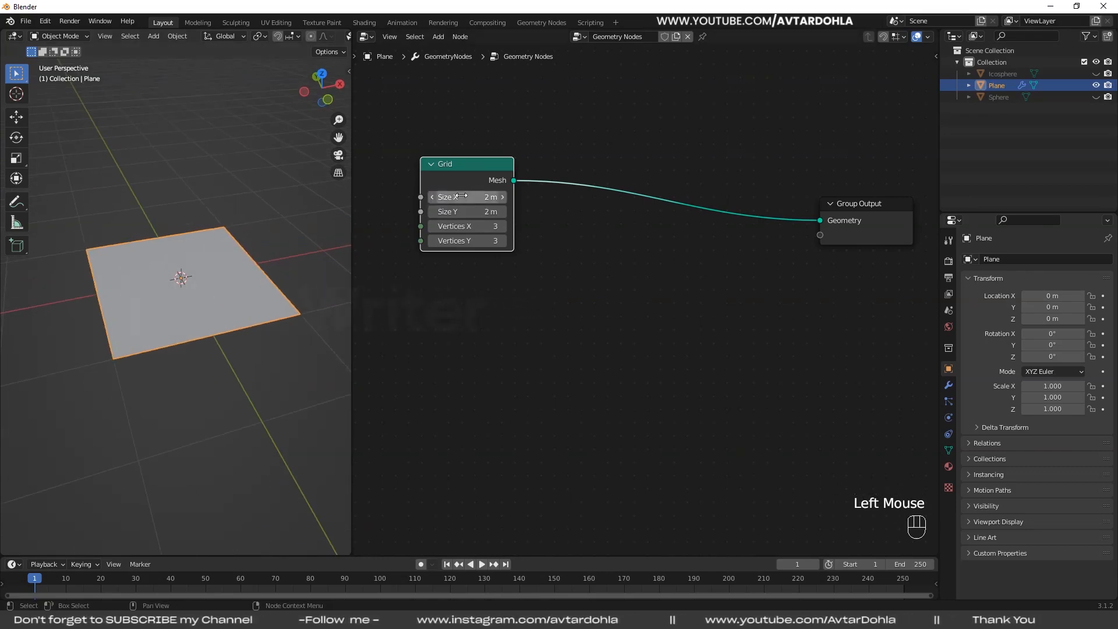
- Set the Grid node's Vertices X and Vertices Y to 15
drag(459, 241, 459, 228)
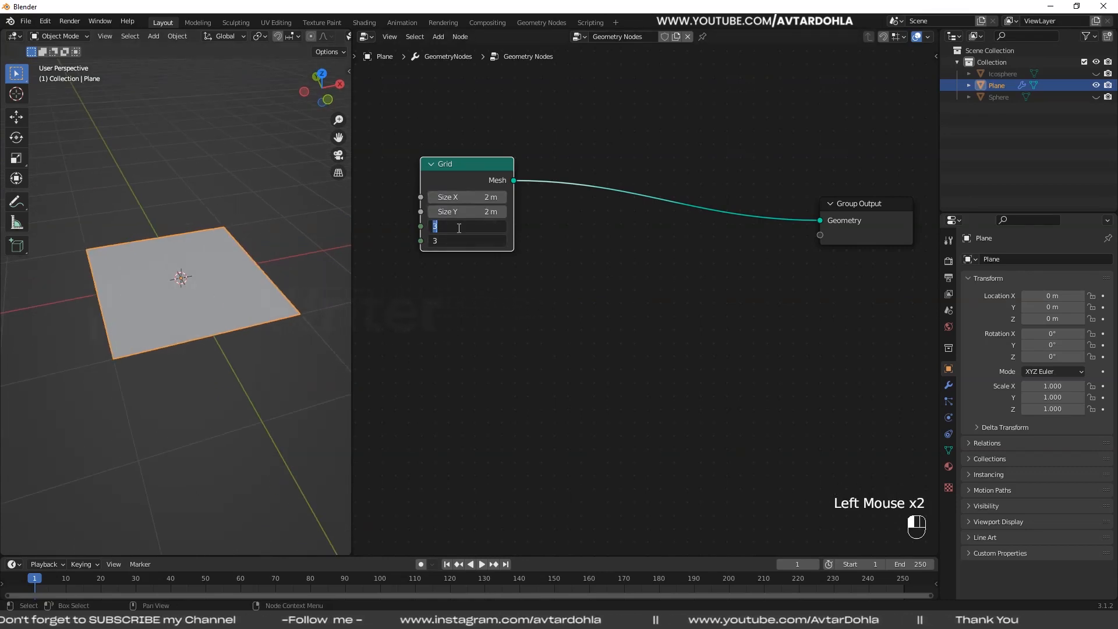
text(1)
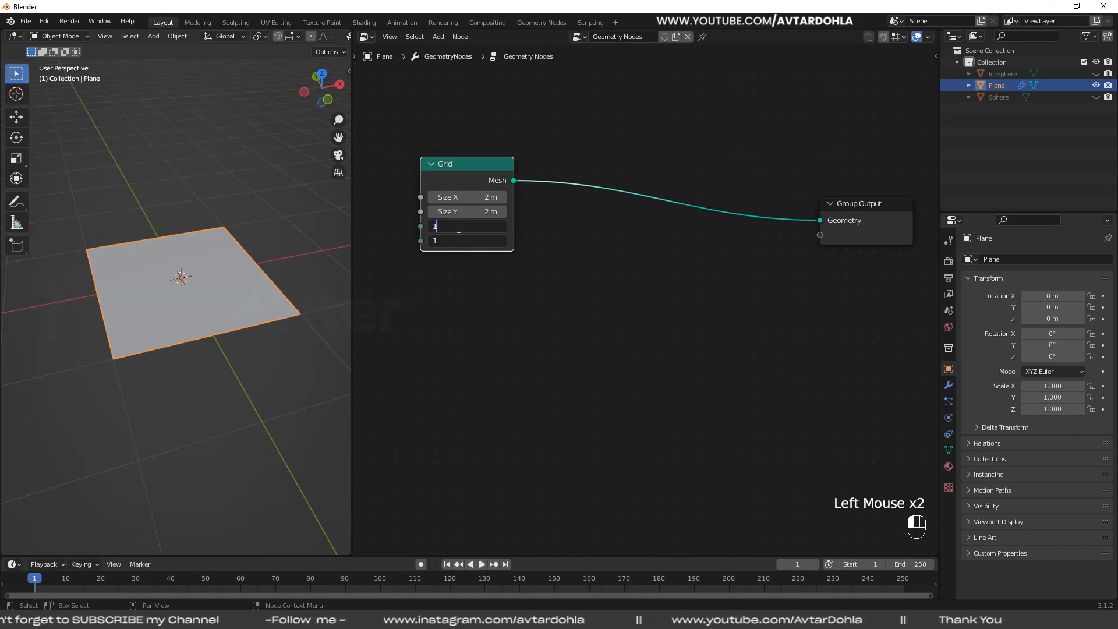
text(5)
key(Return)
middle_drag(612, 292, 606, 283)
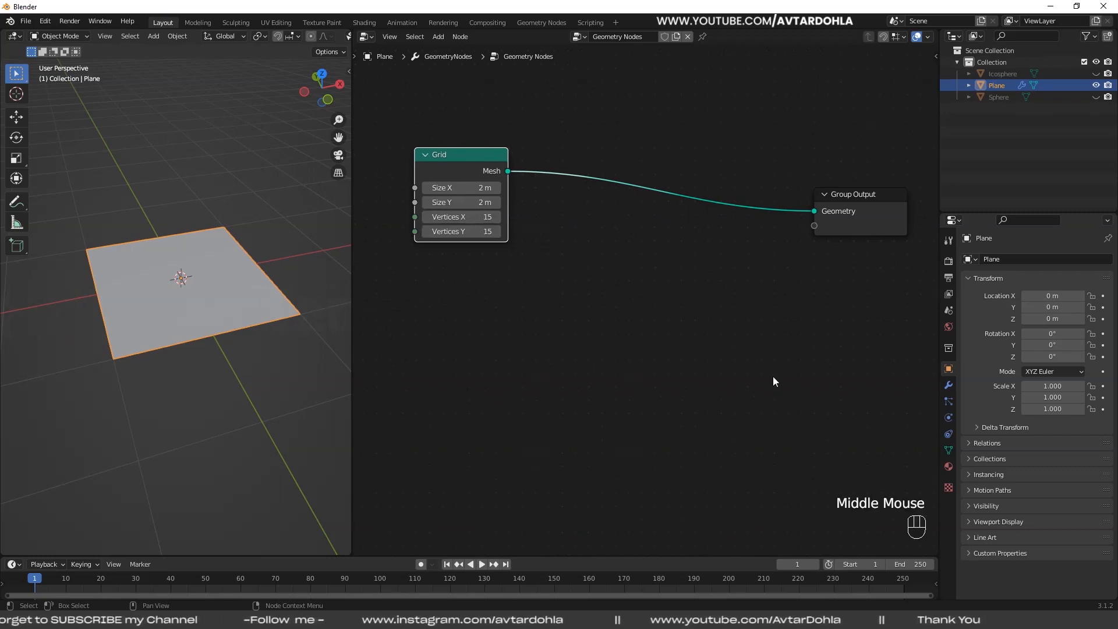
click(1095, 76)
click(1095, 75)
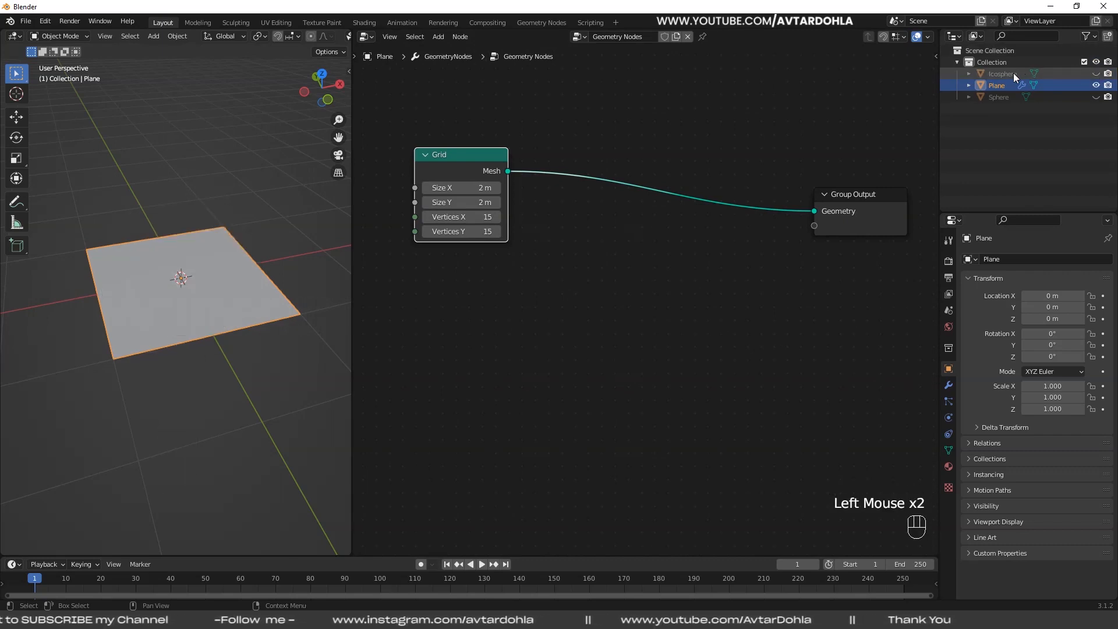
click(1008, 74)
click(986, 75)
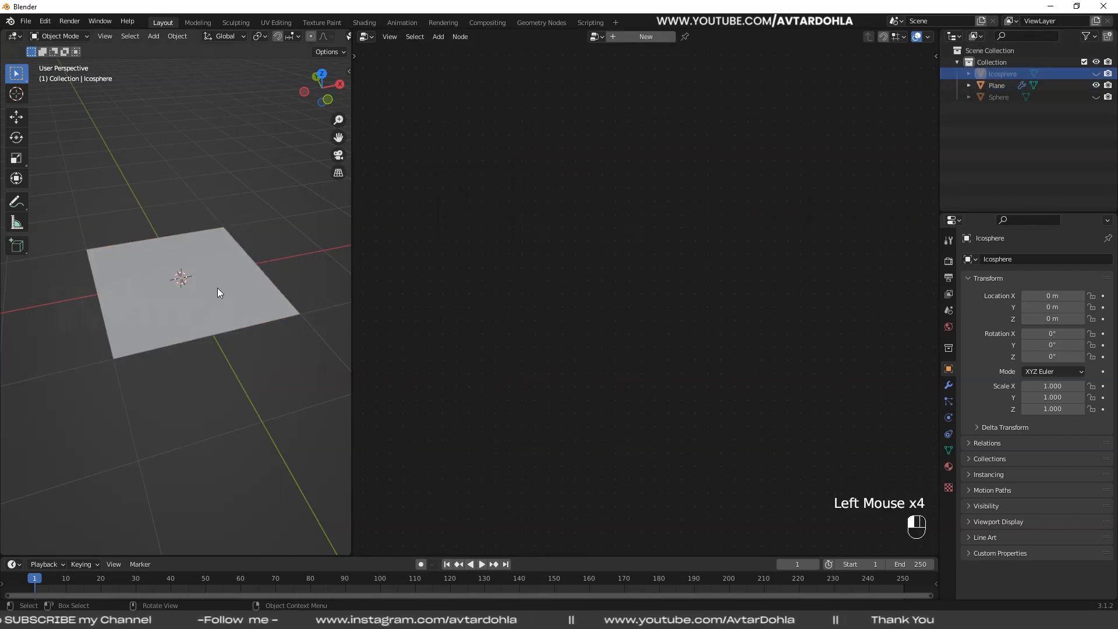
click(229, 294)
drag(999, 74, 514, 347)
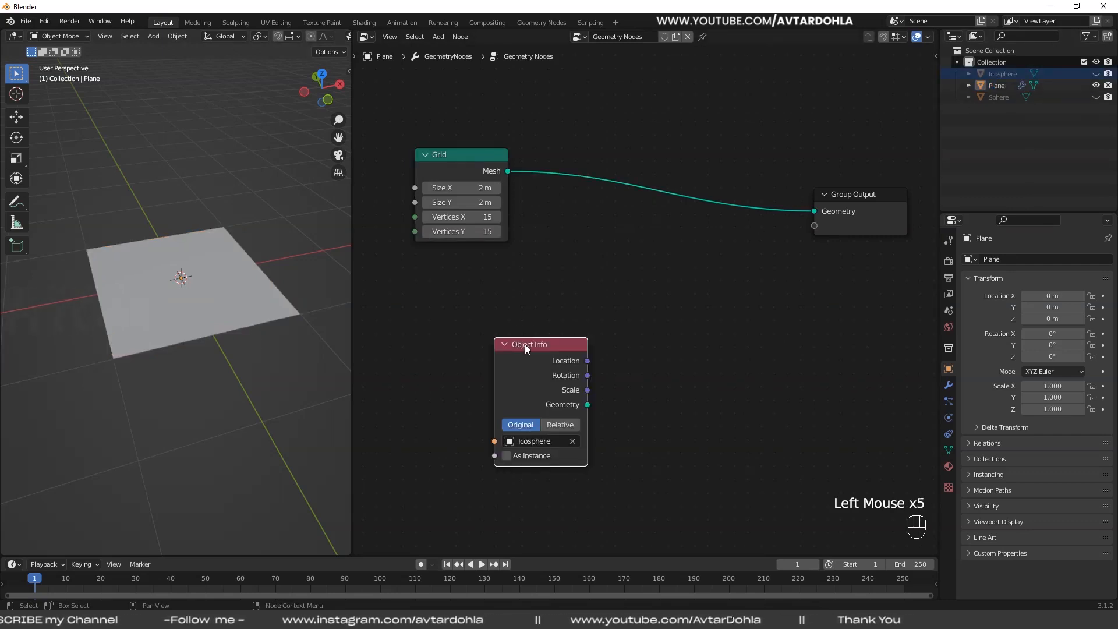
key(Delete)
- Add an Object Info node below the Grid node and set its object to Icosphere
click(438, 37)
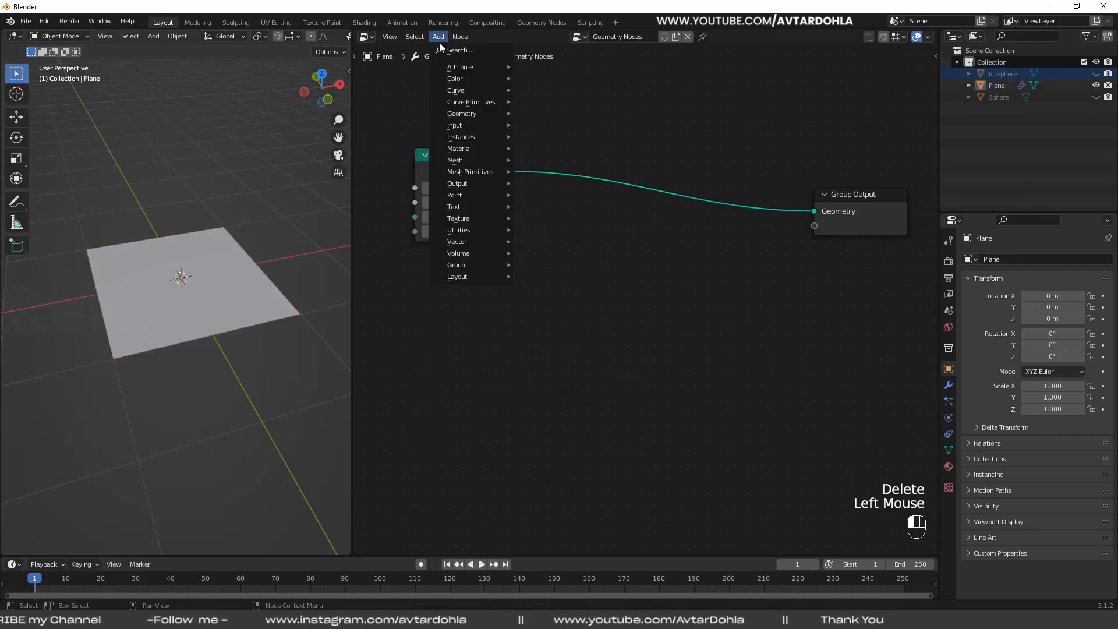
mouse_move(467, 125)
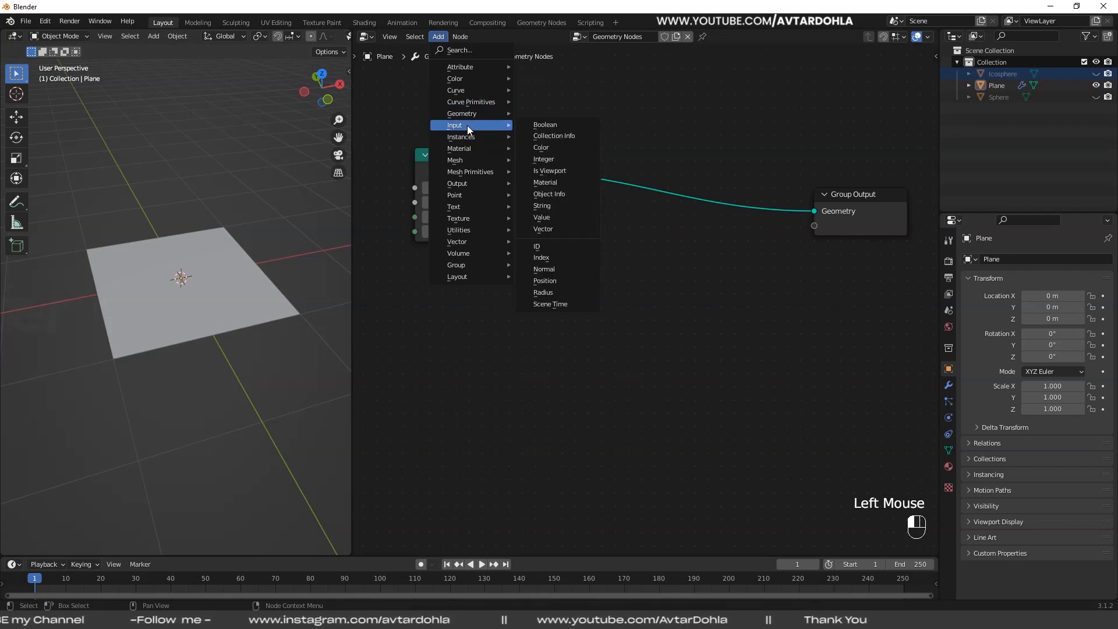
click(552, 194)
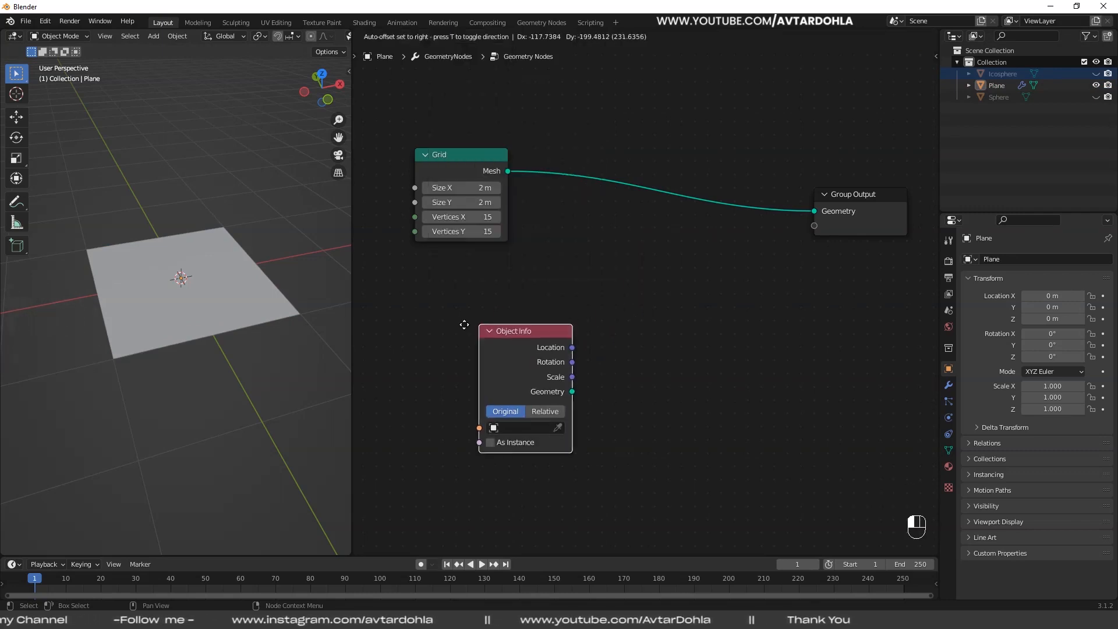
click(440, 310)
click(509, 413)
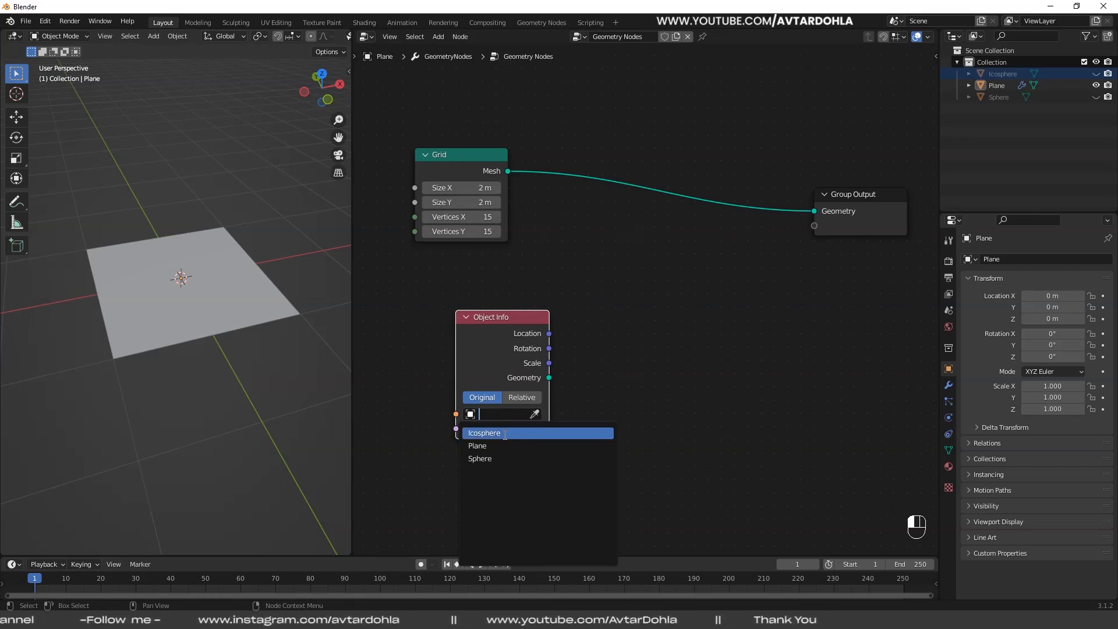
click(504, 433)
drag(514, 319, 486, 311)
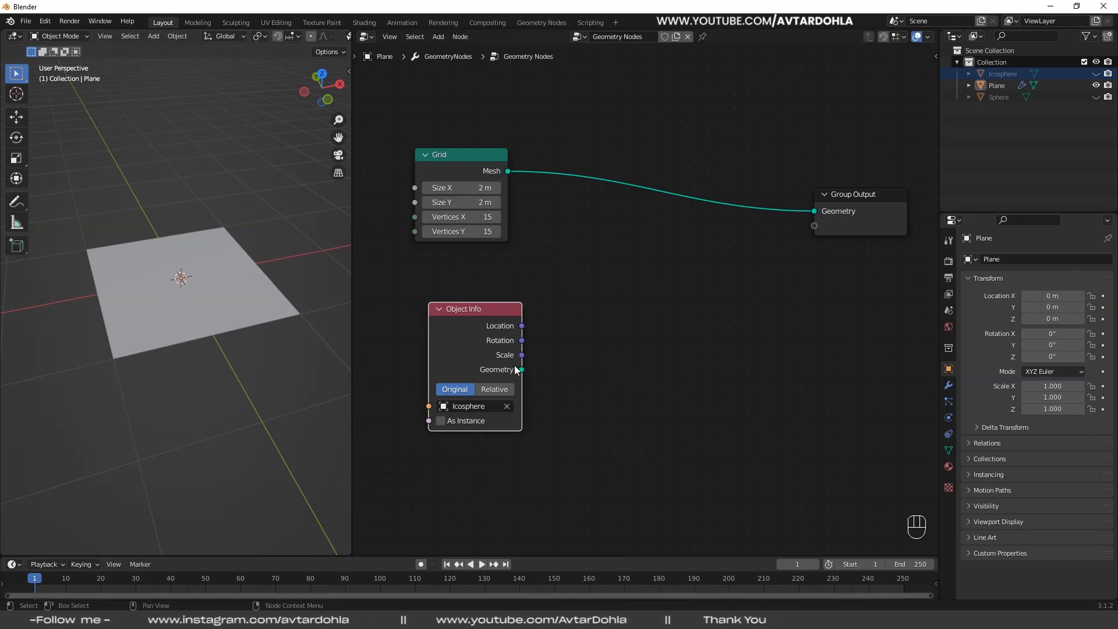
- Insert an Instance on Points node between Grid and Group Output, and feed the Object Info Geometry into its Instance input
click(438, 37)
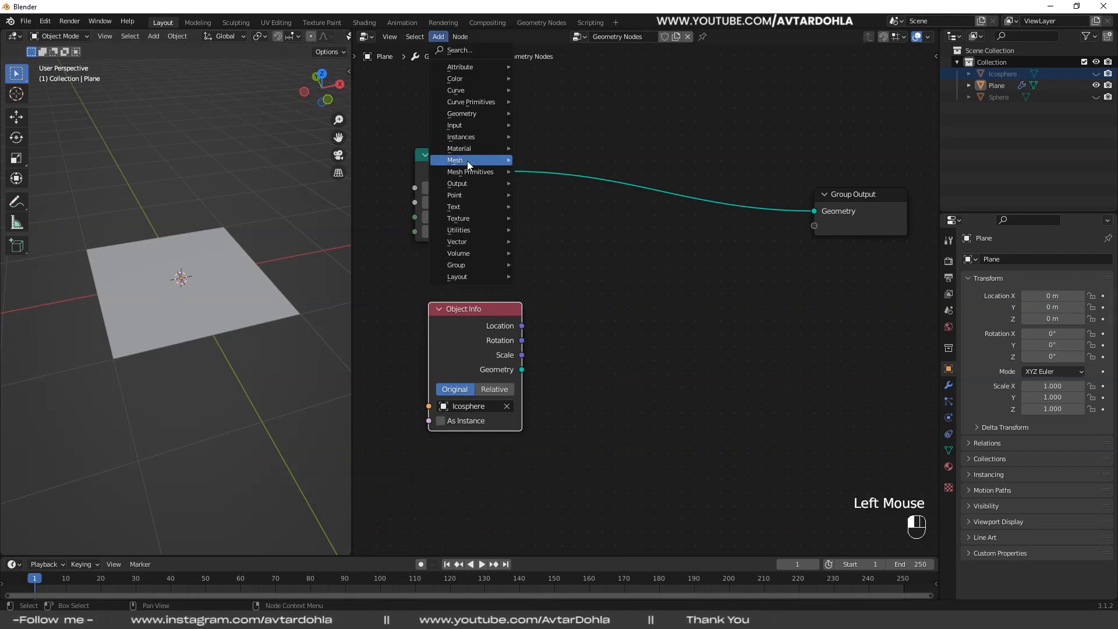
mouse_move(466, 137)
click(560, 136)
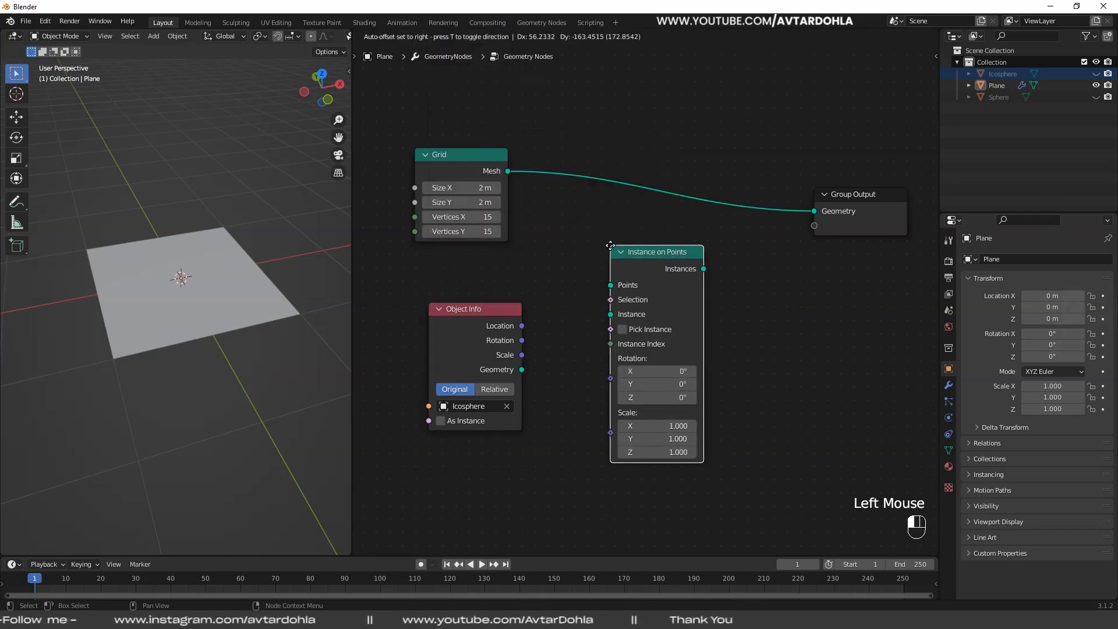
click(643, 190)
drag(654, 189, 677, 210)
drag(523, 369, 629, 275)
- Set the Instance on Points node's X, Y and Z scale to 0.050
scroll(197, 332, down, 3)
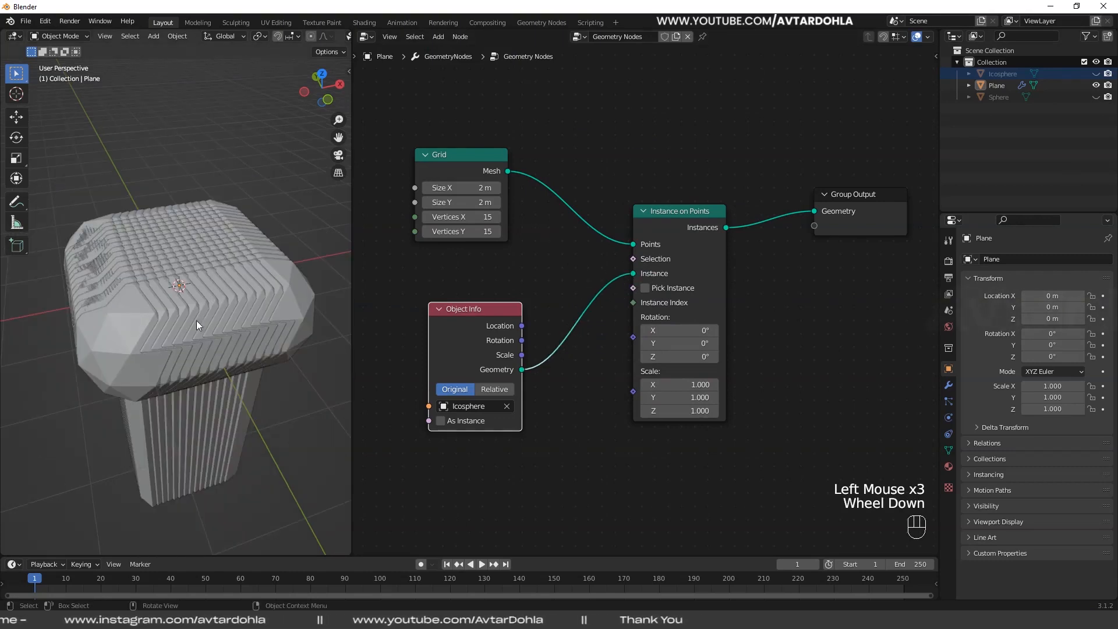
middle_drag(683, 386, 719, 333)
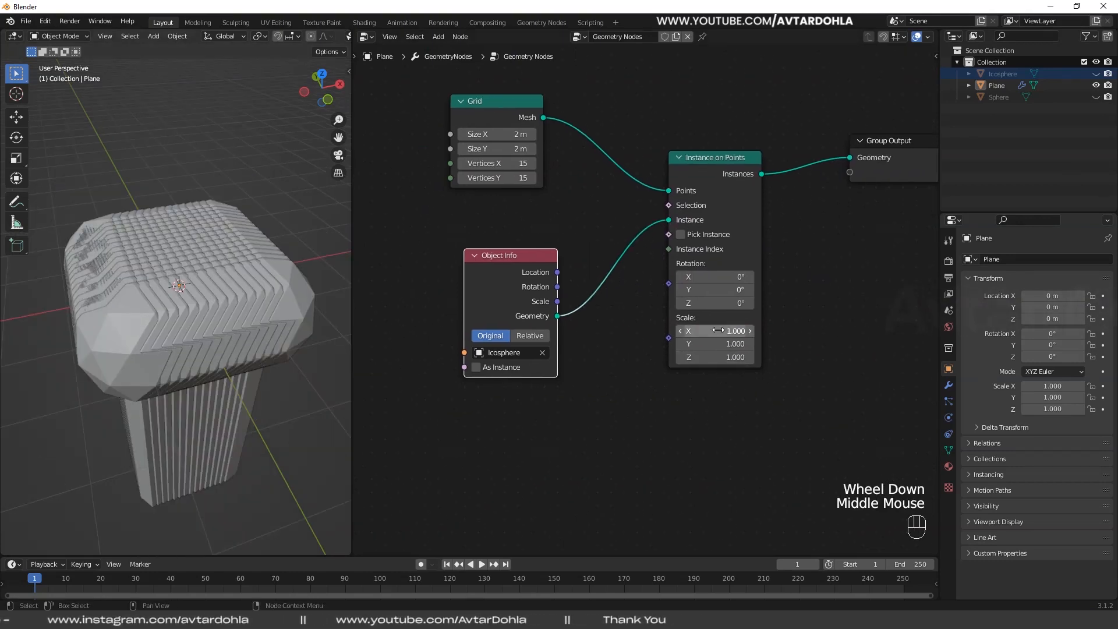
drag(718, 330, 719, 330)
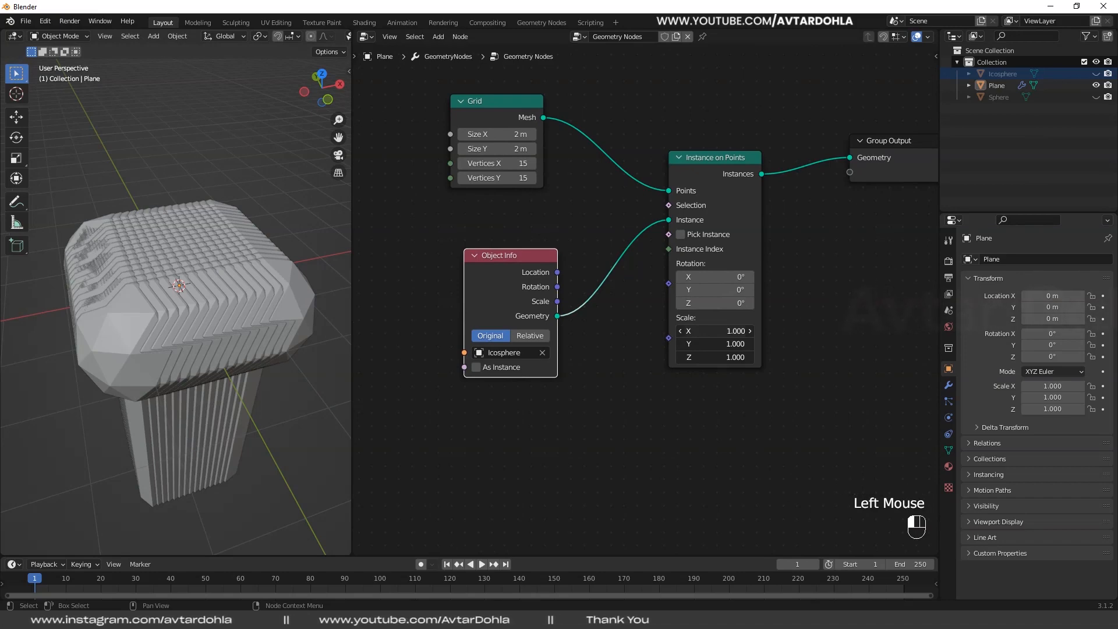
drag(717, 357, 663, 356)
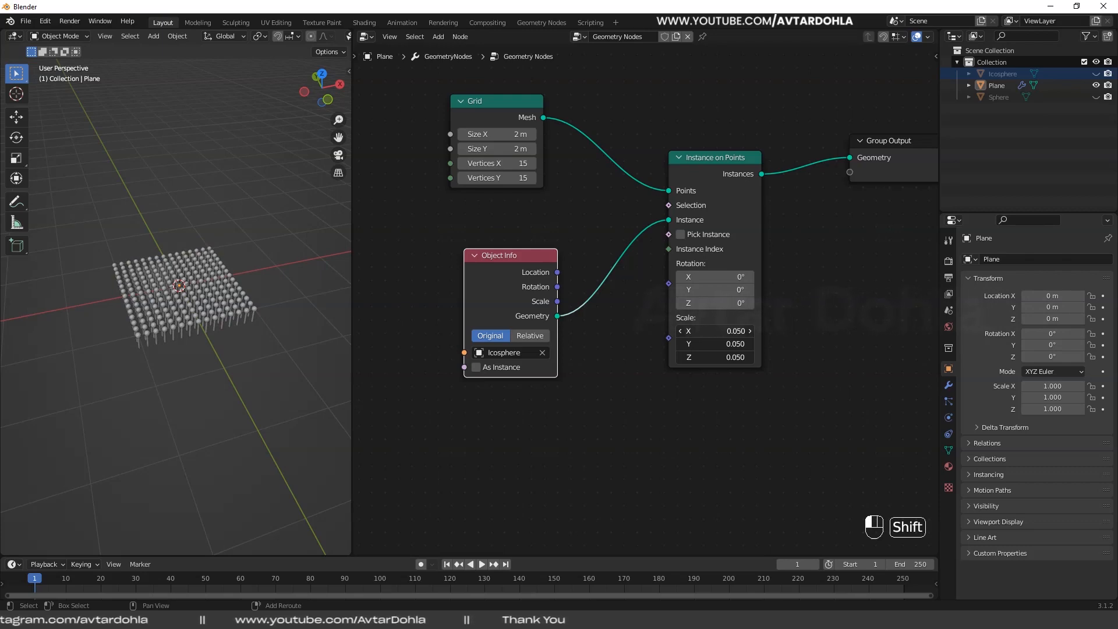
scroll(194, 316, up, 3)
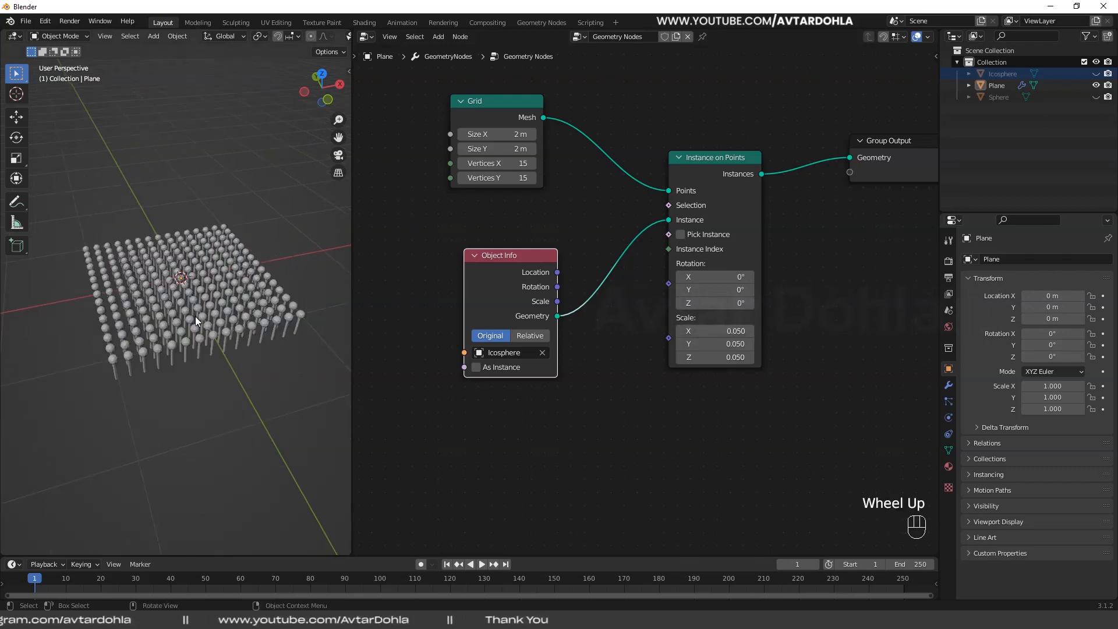
shift+middle_drag(194, 316, 221, 297)
click(217, 144)
scroll(230, 303, down, 3)
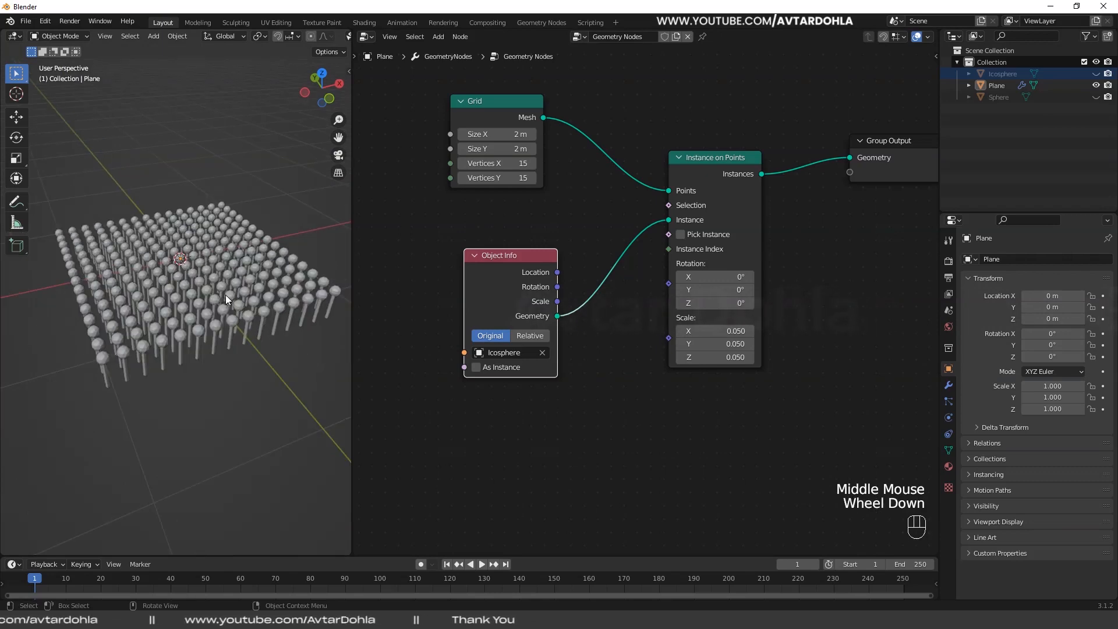
- Hide the 3D viewport's tool shelf and widen the viewport
key(t)
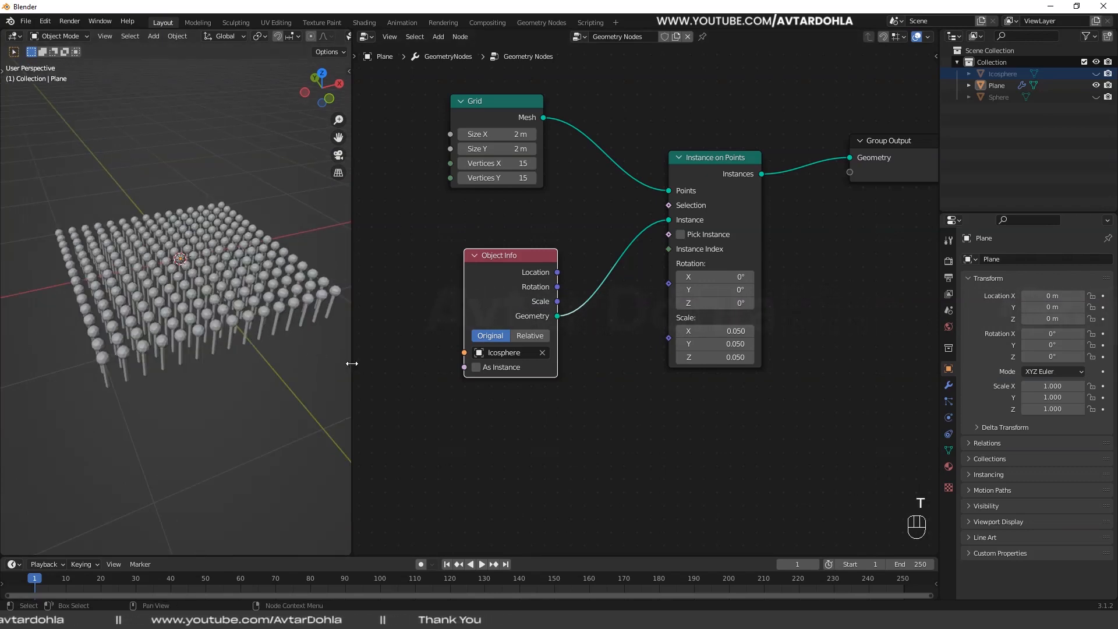
drag(351, 364, 397, 372)
scroll(317, 345, down, 1)
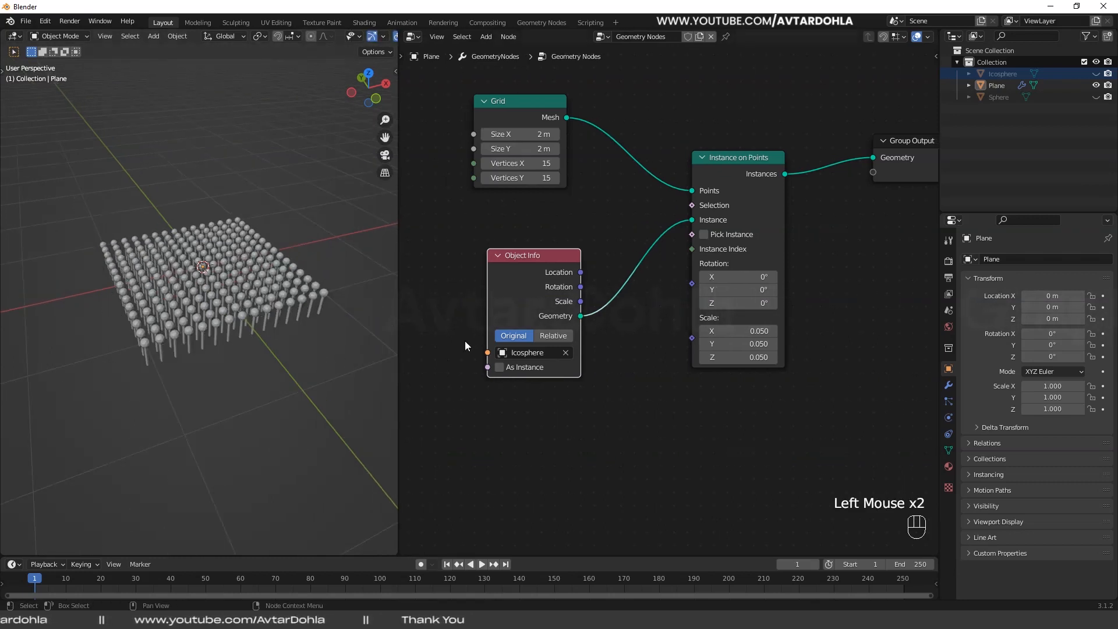
- Switch the Icosphere's Object Info node to Relative transform space
click(552, 334)
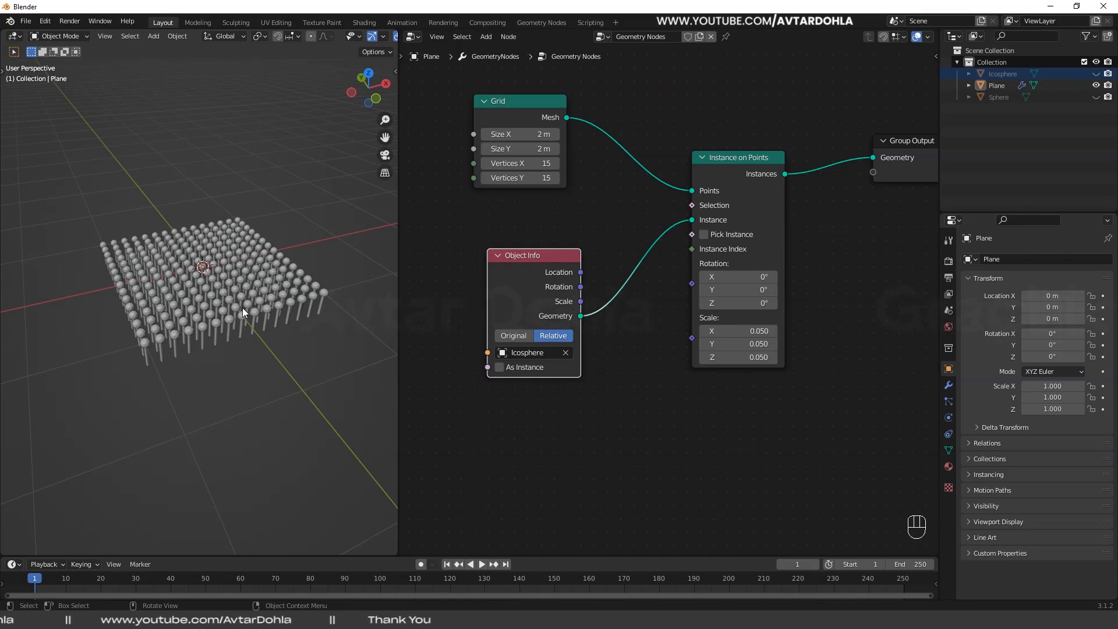
scroll(242, 309, up, 1)
- Unhide the Sphere object and lower it along Z to about 0.3 m, just above the instanced stems
click(1095, 97)
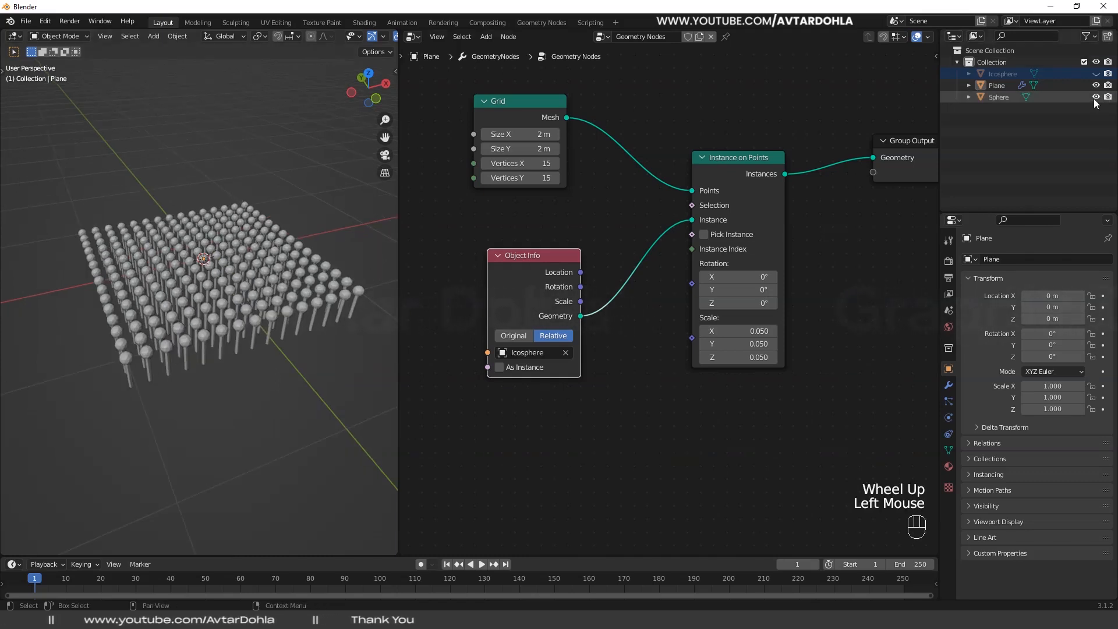
scroll(187, 267, up, 2)
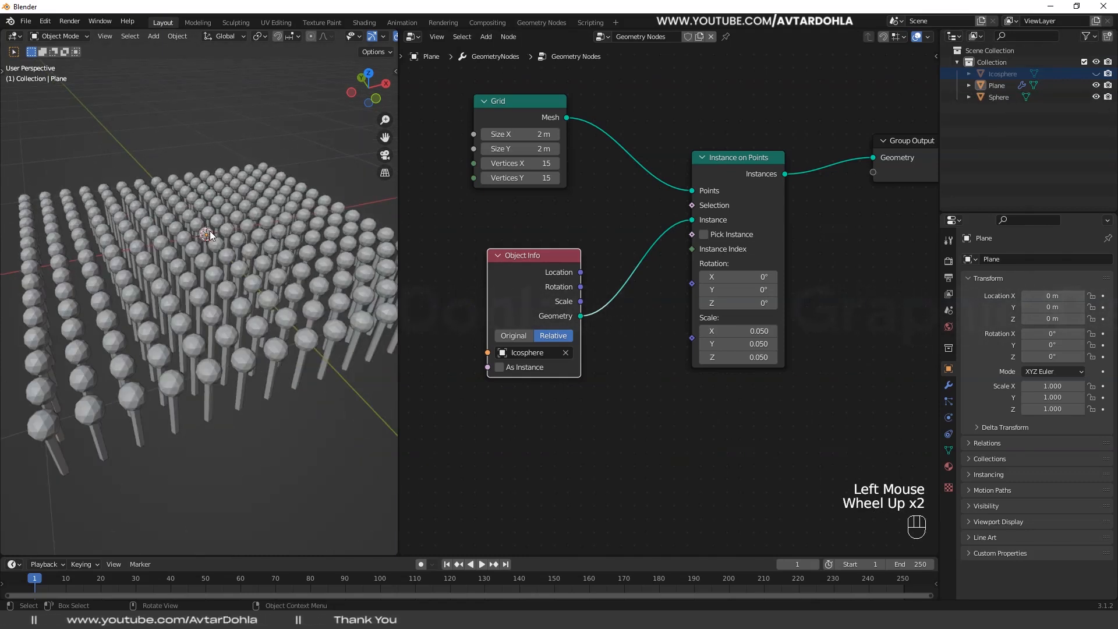
click(1042, 96)
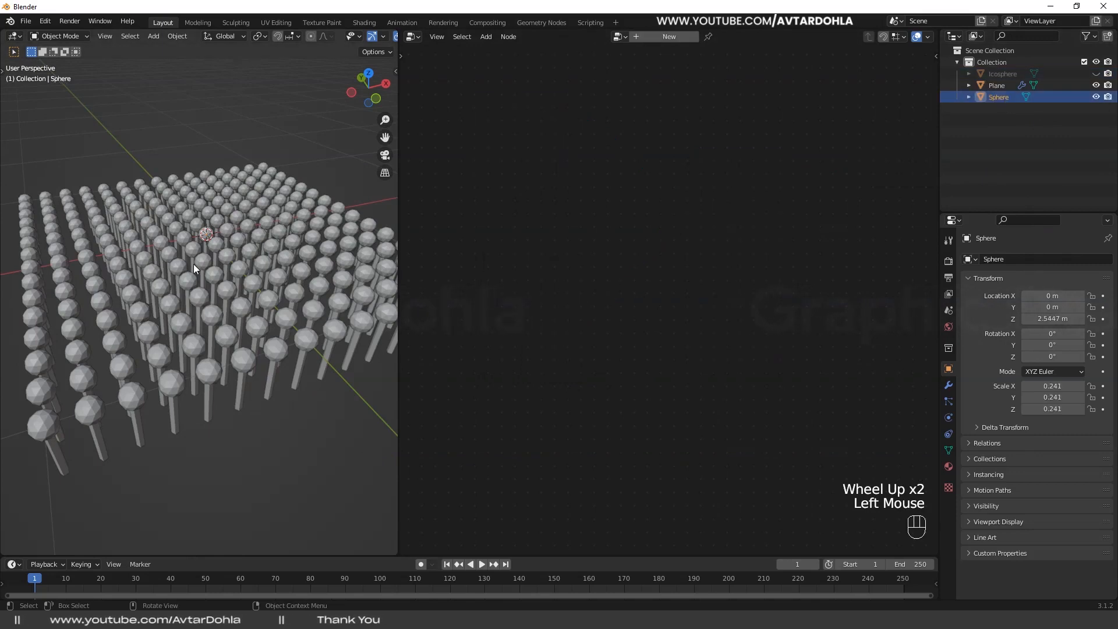
scroll(246, 263, down, 1)
key(g)
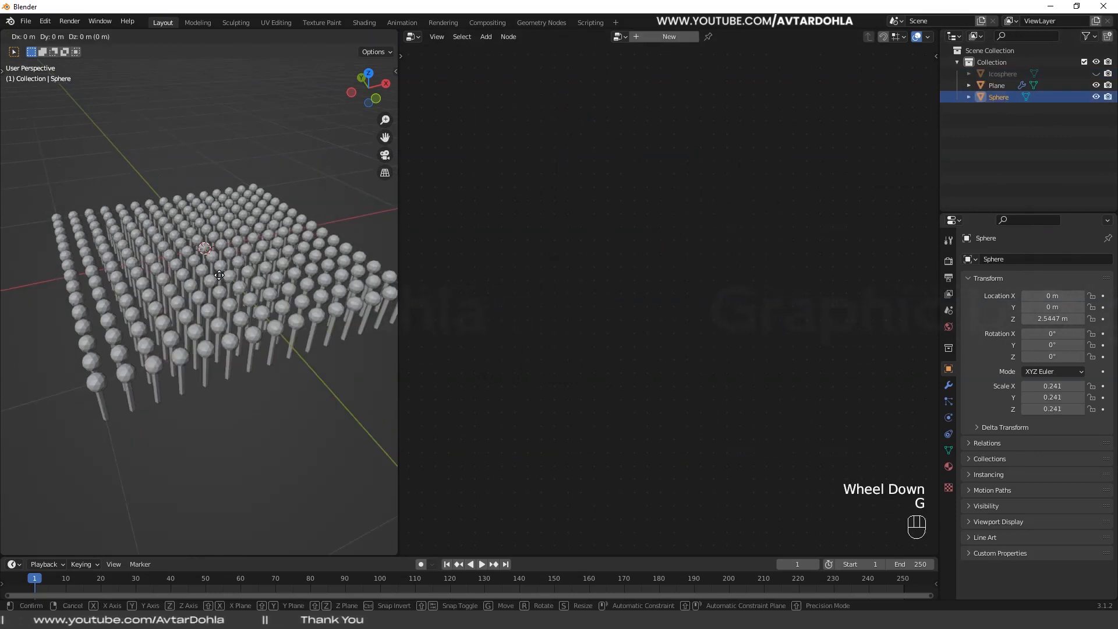
click(210, 171)
scroll(219, 234, down, 2)
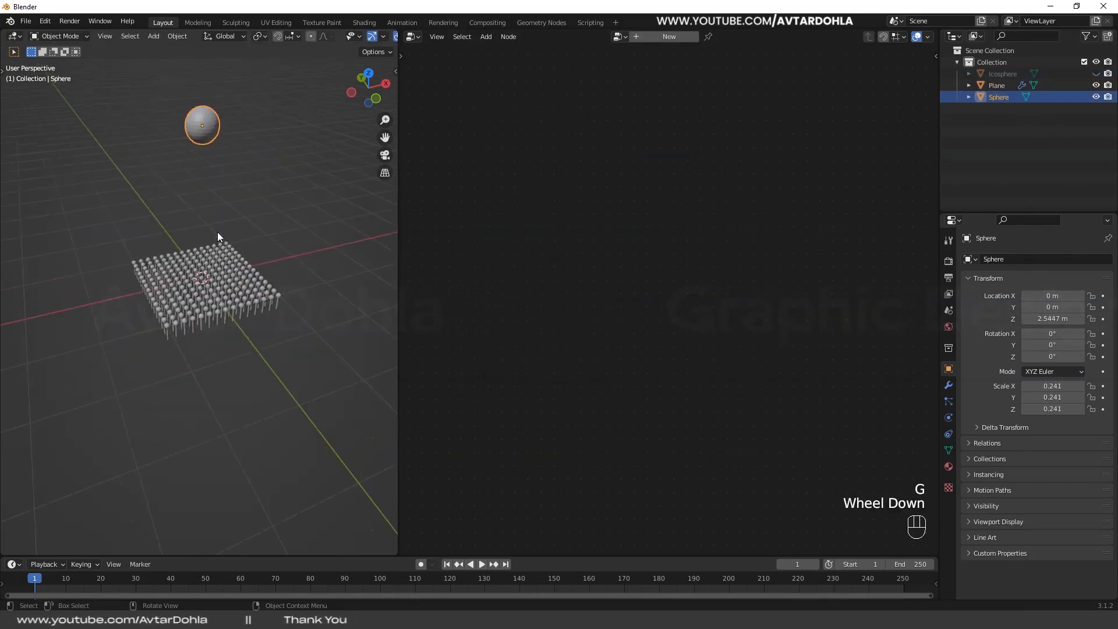
key(g)
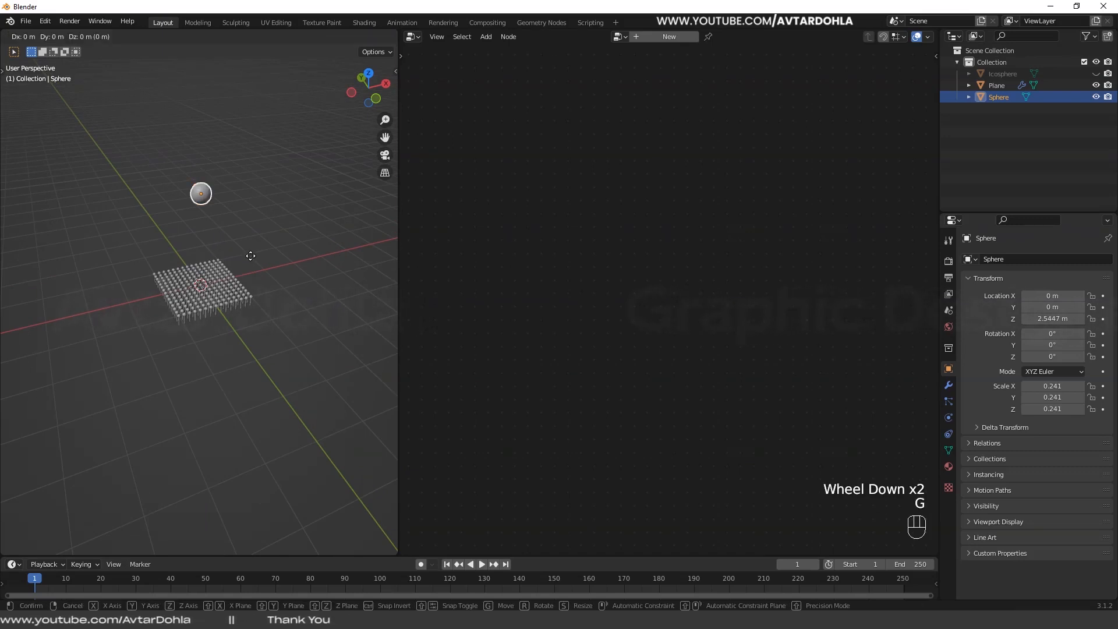
click(250, 329)
scroll(229, 323, up, 3)
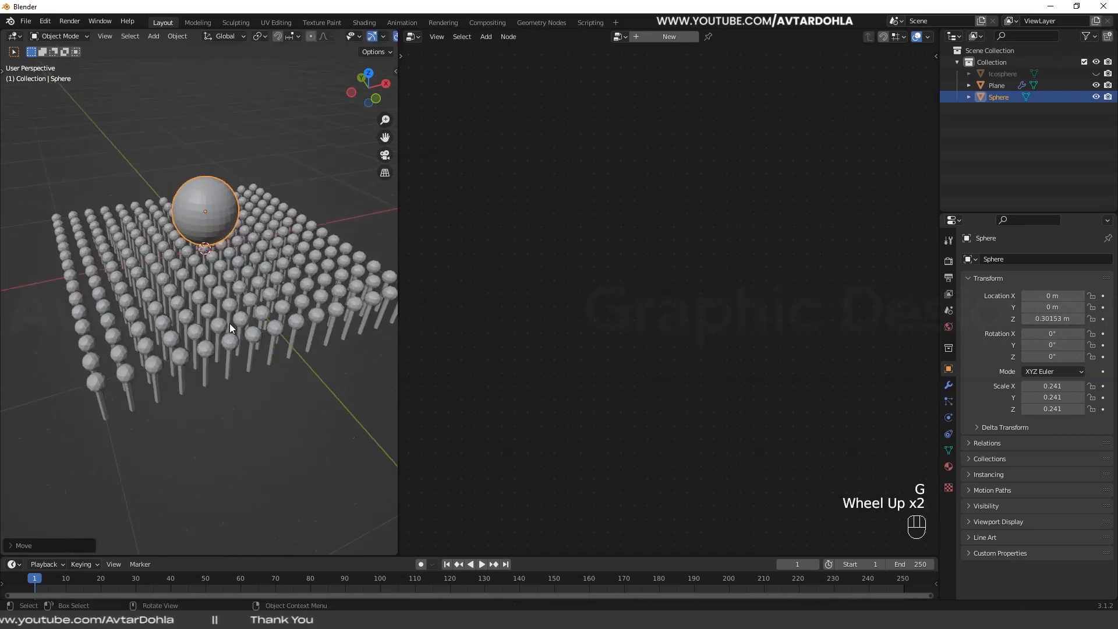
- Scale the sphere above the stems down slightly
shift+middle_drag(230, 326, 246, 188)
key(s)
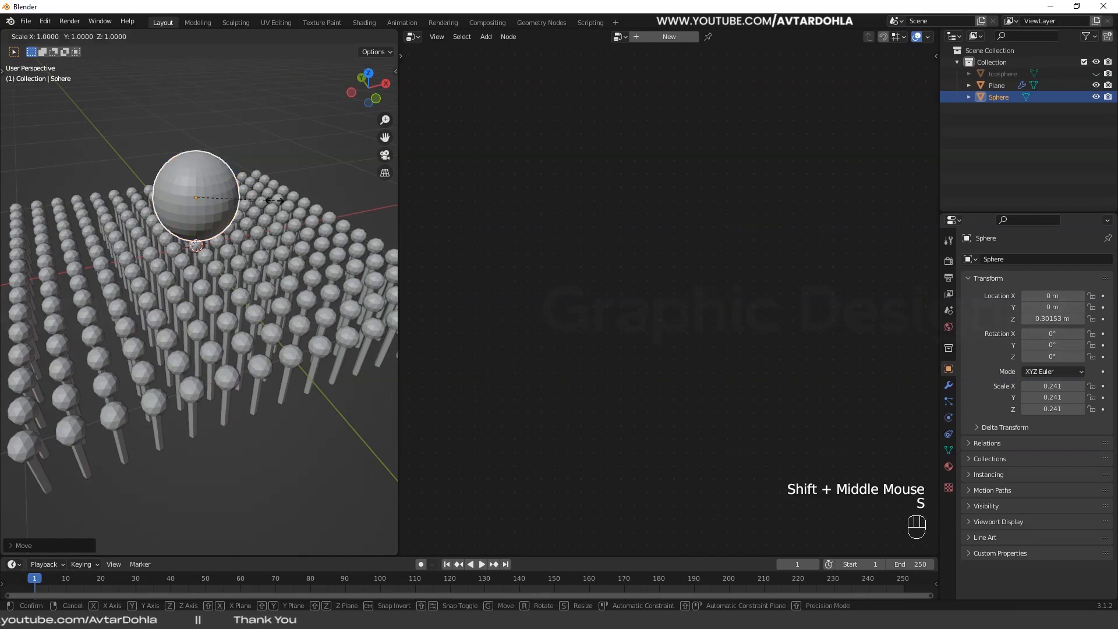
click(264, 137)
middle_drag(264, 138, 212, 257)
- Duplicate the plane's Object Info node below the original and set the copy's object to Sphere
click(212, 257)
middle_drag(582, 407, 567, 372)
click(532, 225)
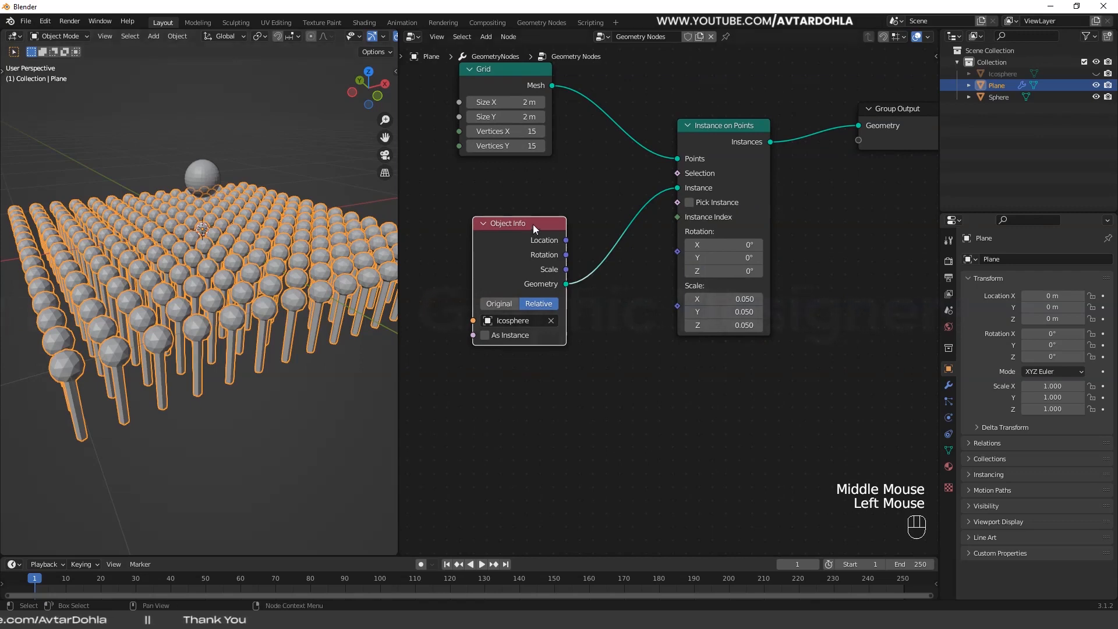
key(shift+d)
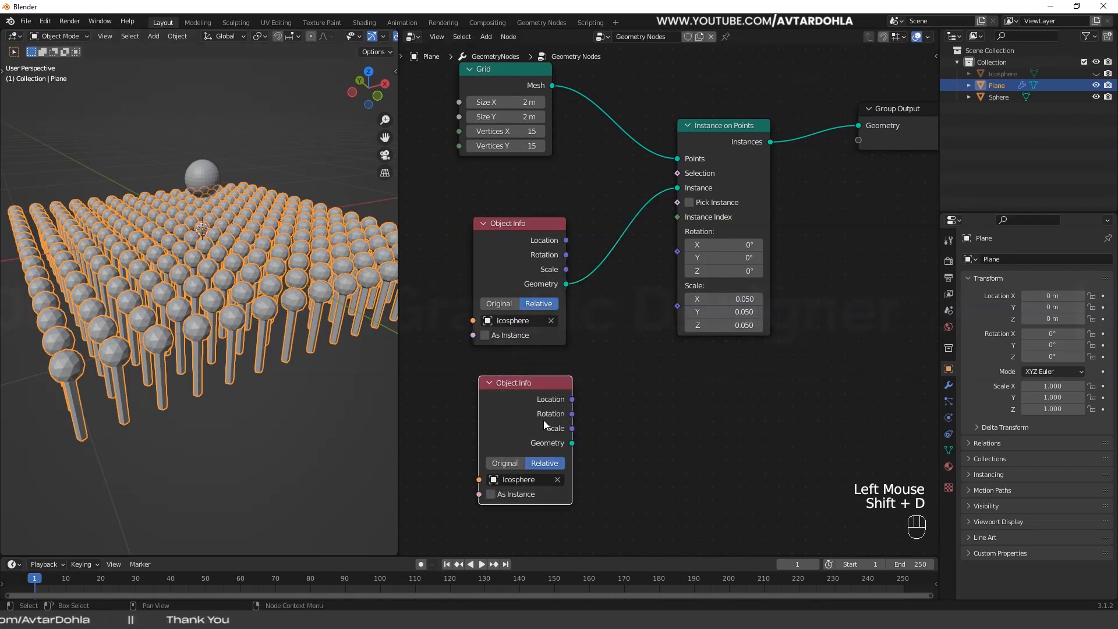
click(541, 480)
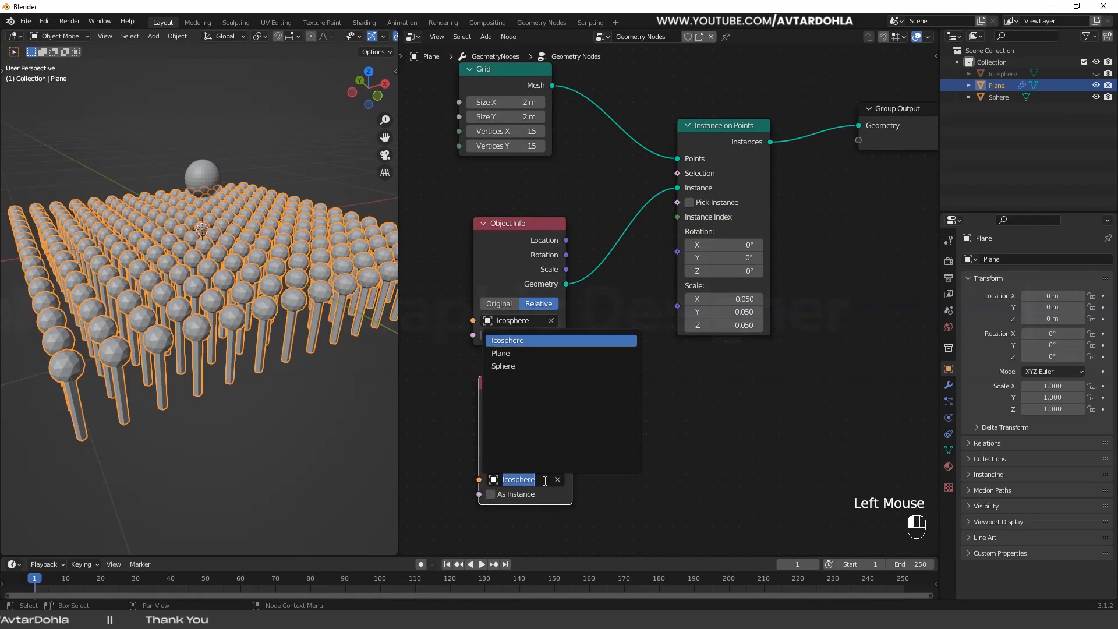
click(504, 367)
click(296, 230)
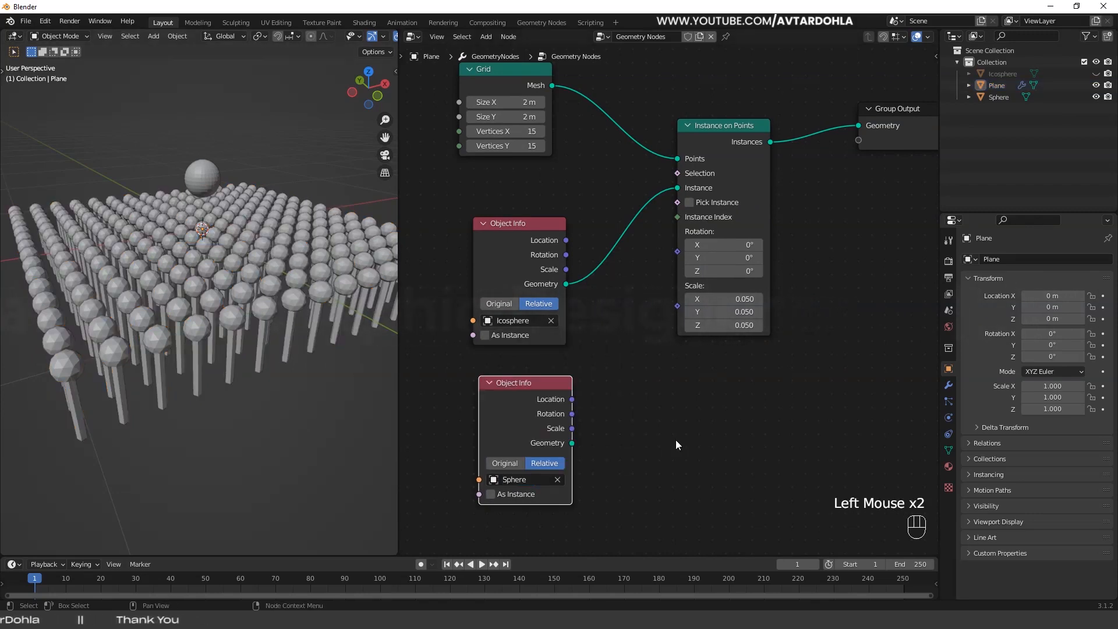
- Tidy both Object Info nodes and connect the Sphere node's Location to the Rotation input of Instance on Points
scroll(662, 408, down, 1)
middle_drag(675, 439, 673, 412)
drag(532, 229, 532, 215)
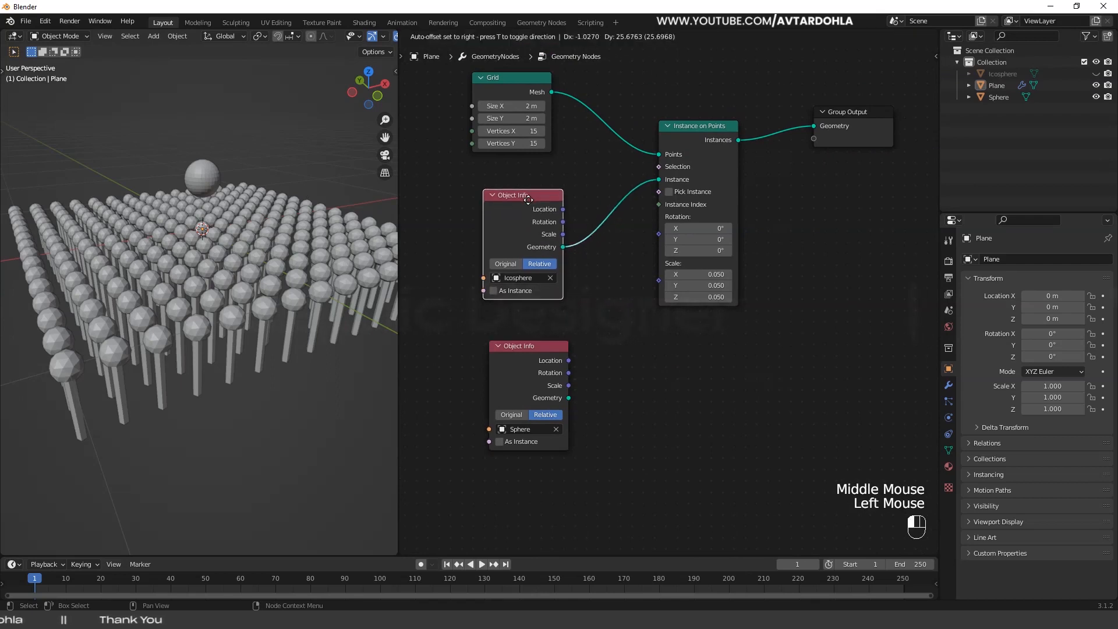
drag(541, 361, 533, 358)
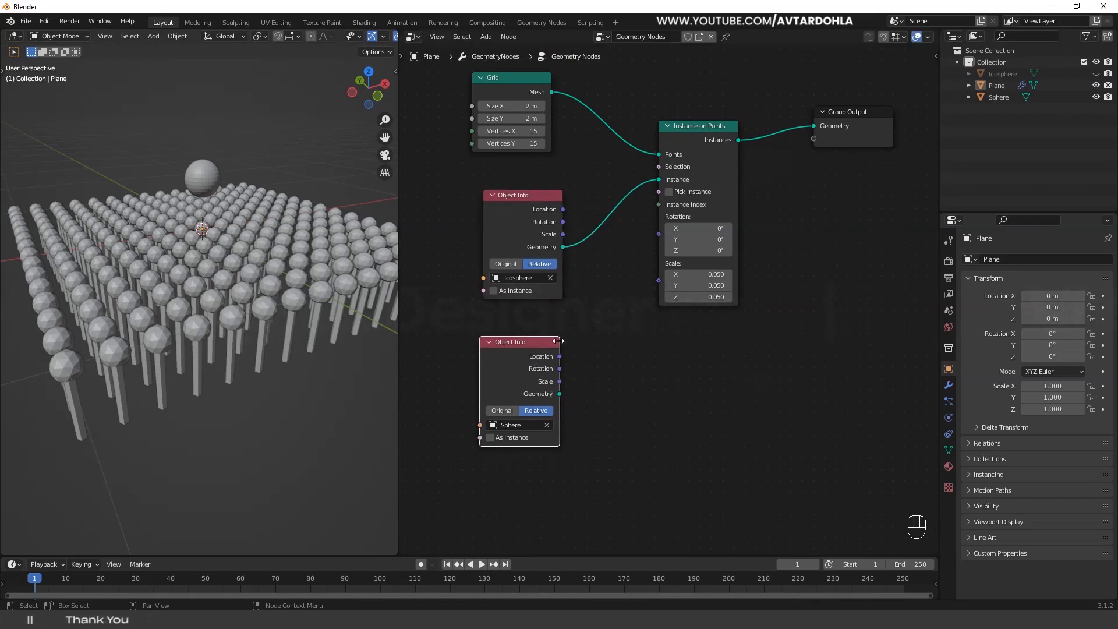
click(571, 357)
drag(560, 356, 660, 238)
drag(659, 240, 659, 234)
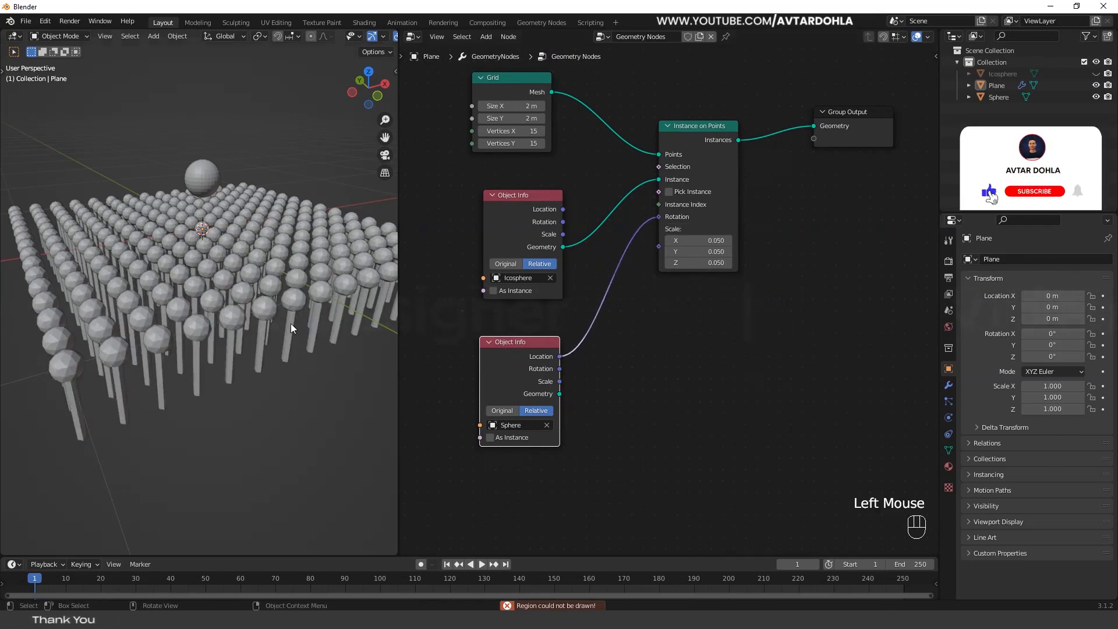
- Move the Sphere above the stems to about X -0.25 m, Y 0.27 m, Z 0.48 m
mouse_move(291, 323)
middle_down()
mouse_move(261, 341)
mouse_move(291, 307)
middle_up()
click(223, 205)
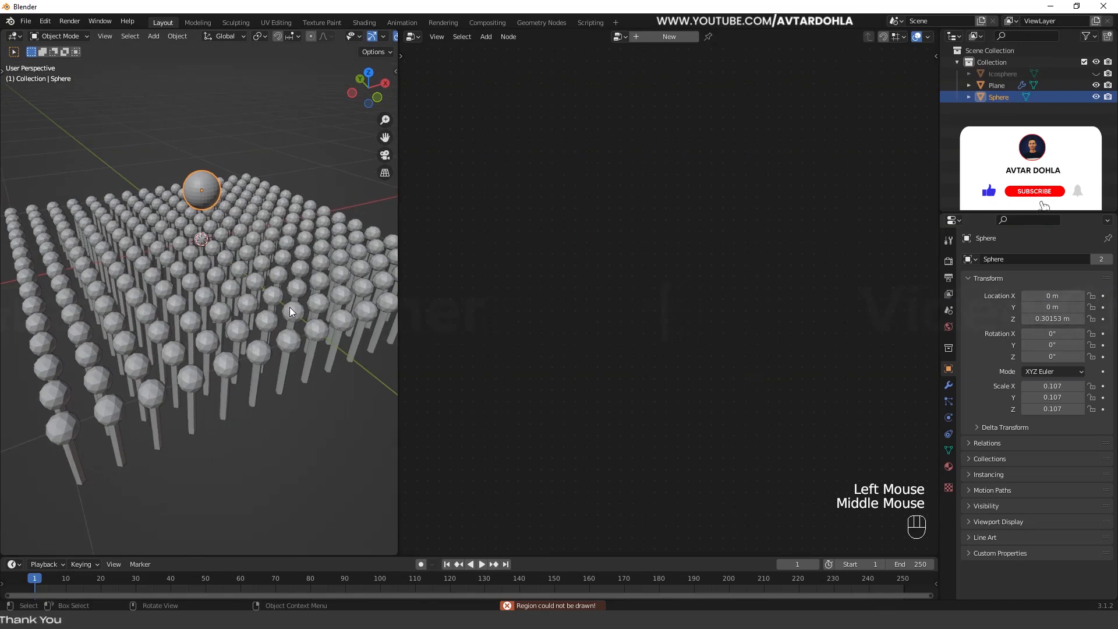
key(g)
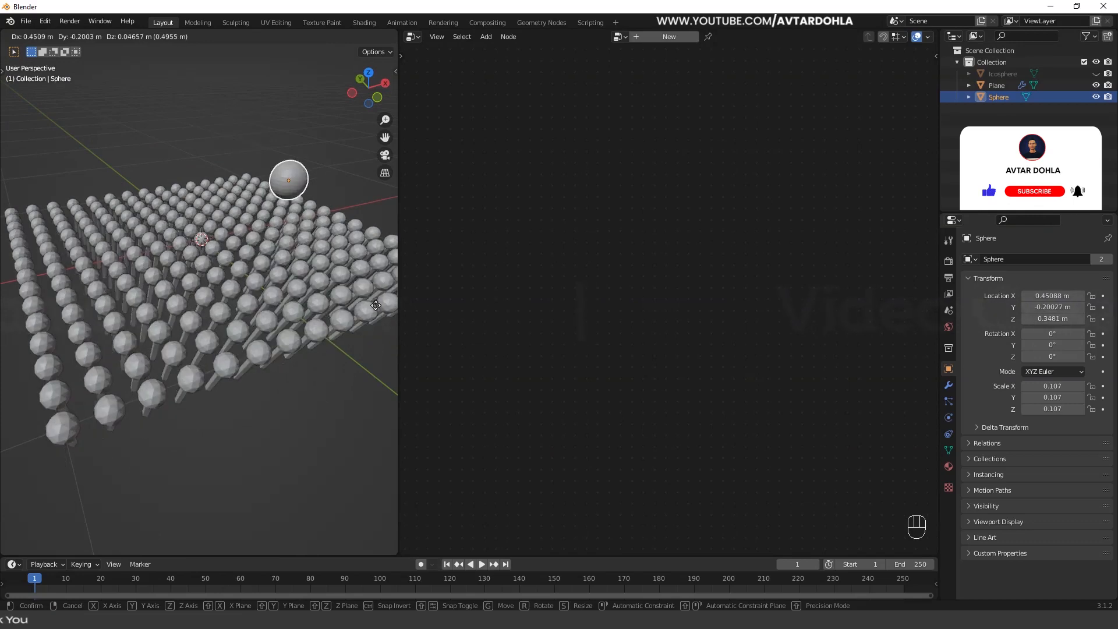
click(228, 268)
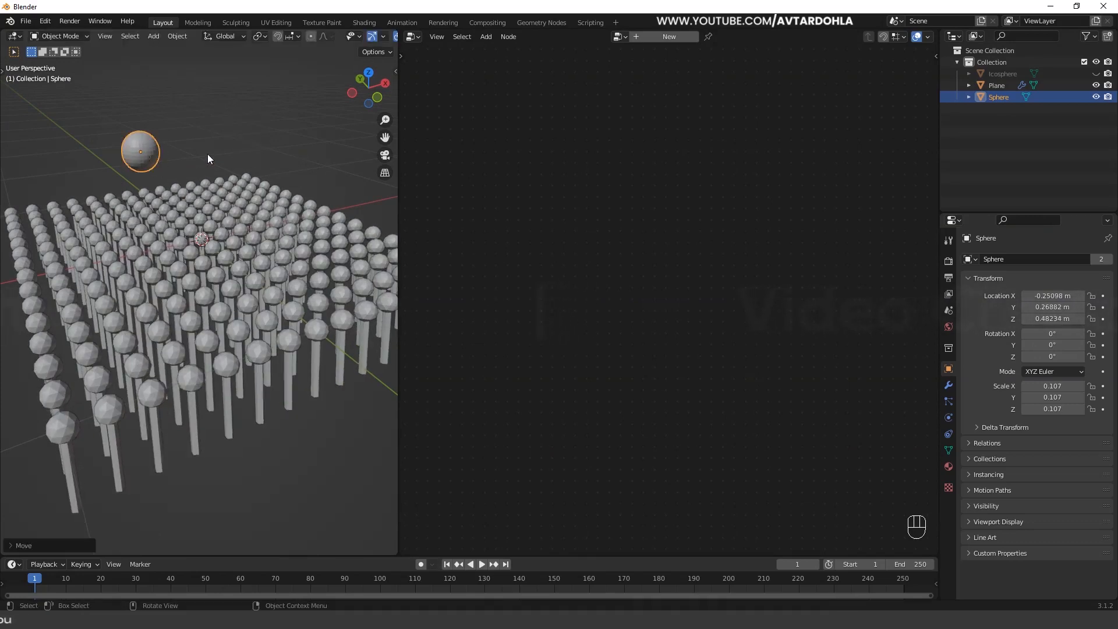
click(161, 129)
drag(101, 168, 99, 170)
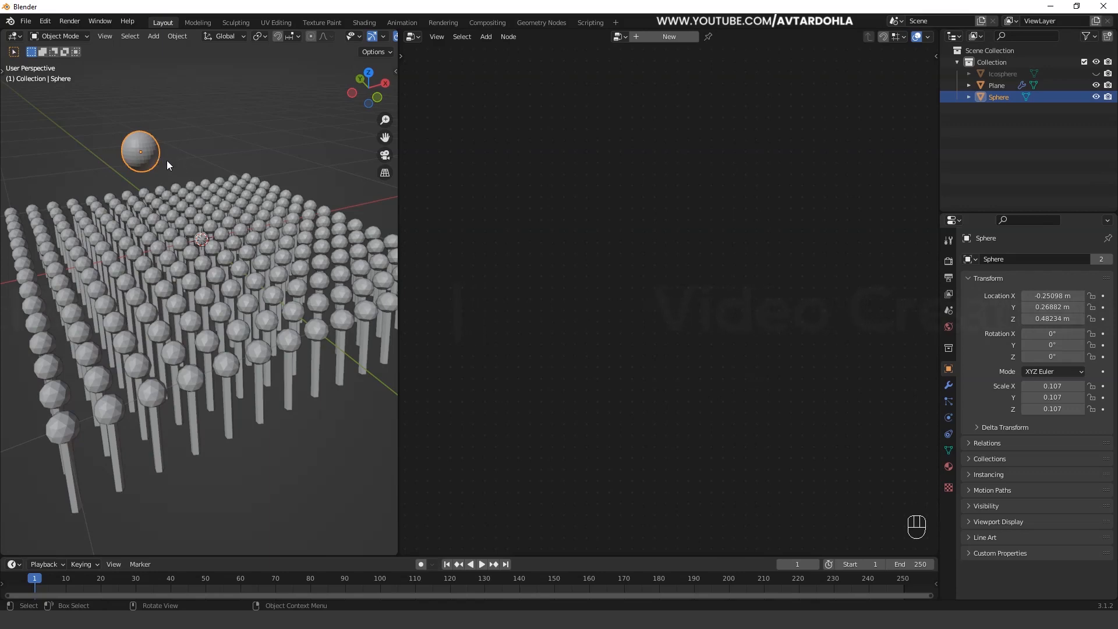
click(147, 265)
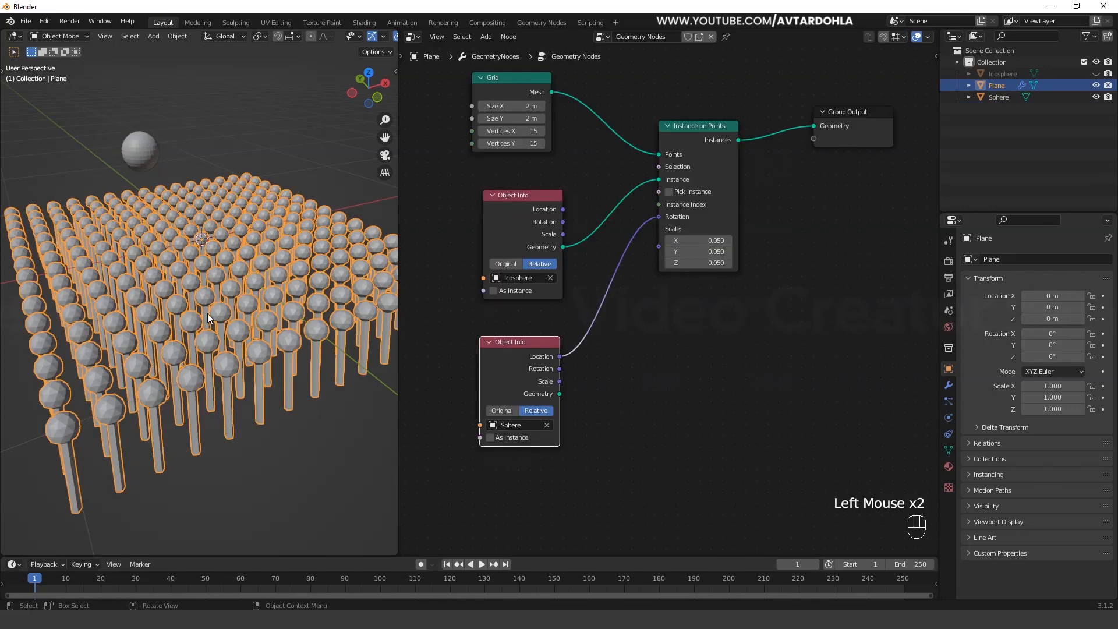
- Reposition the Sphere above the grid at about X 0.09 m, Y 0.03 m, Z 0.41 m
click(141, 146)
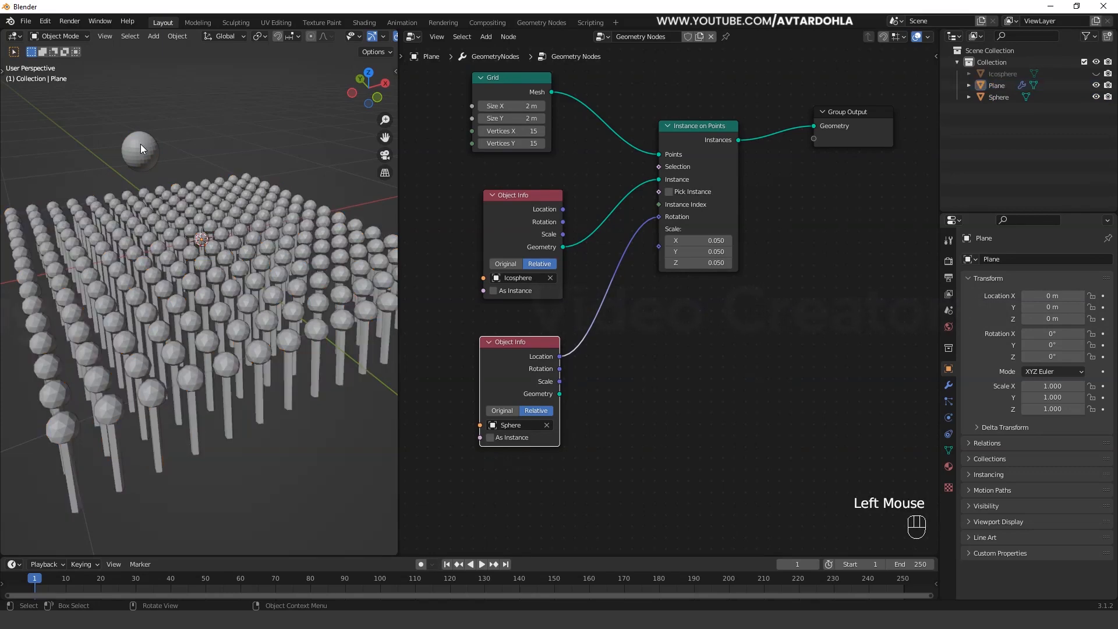
click(143, 148)
key(g)
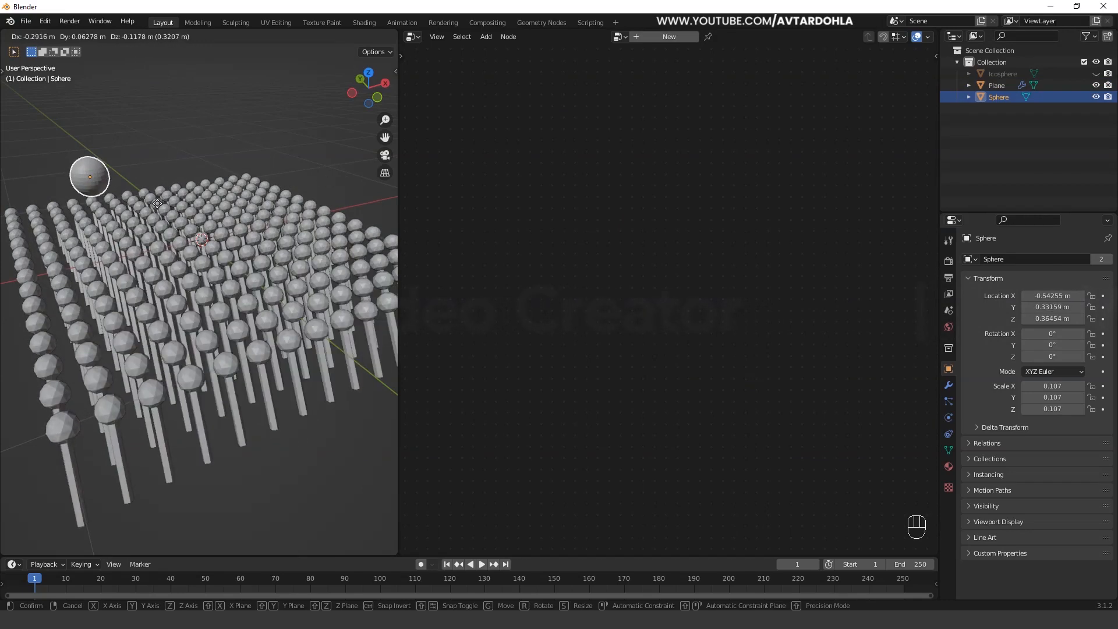
click(225, 201)
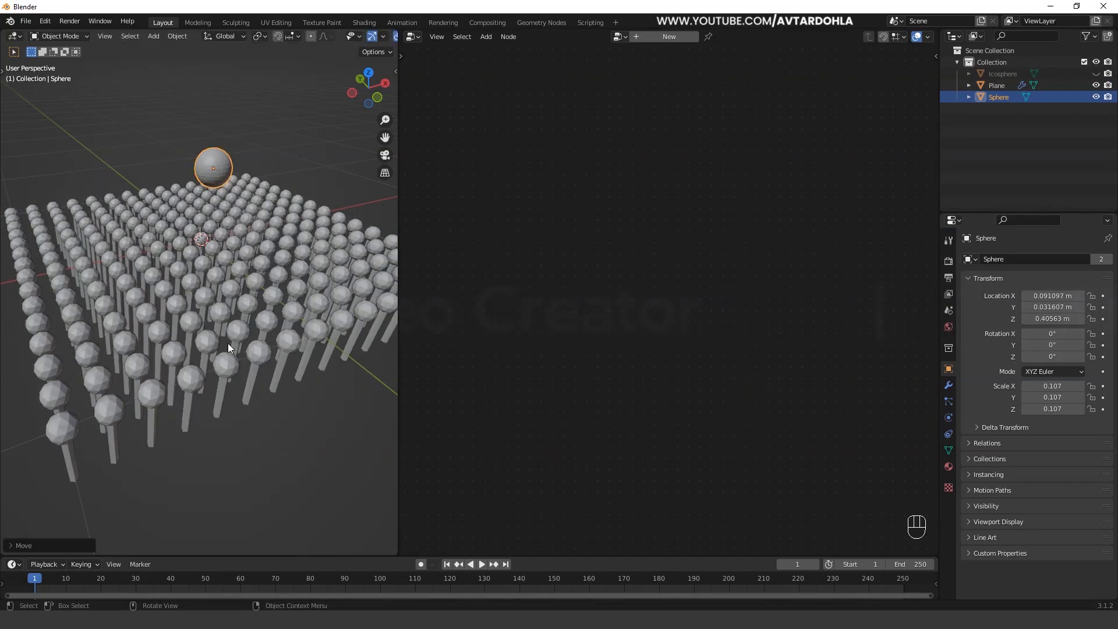
key(g)
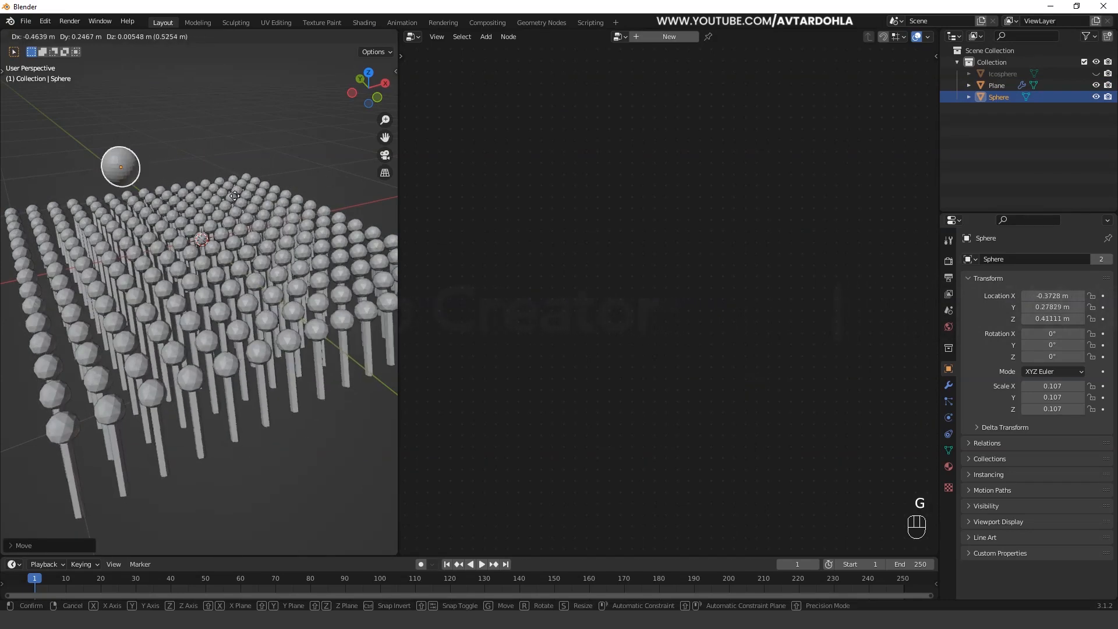
right_click(269, 197)
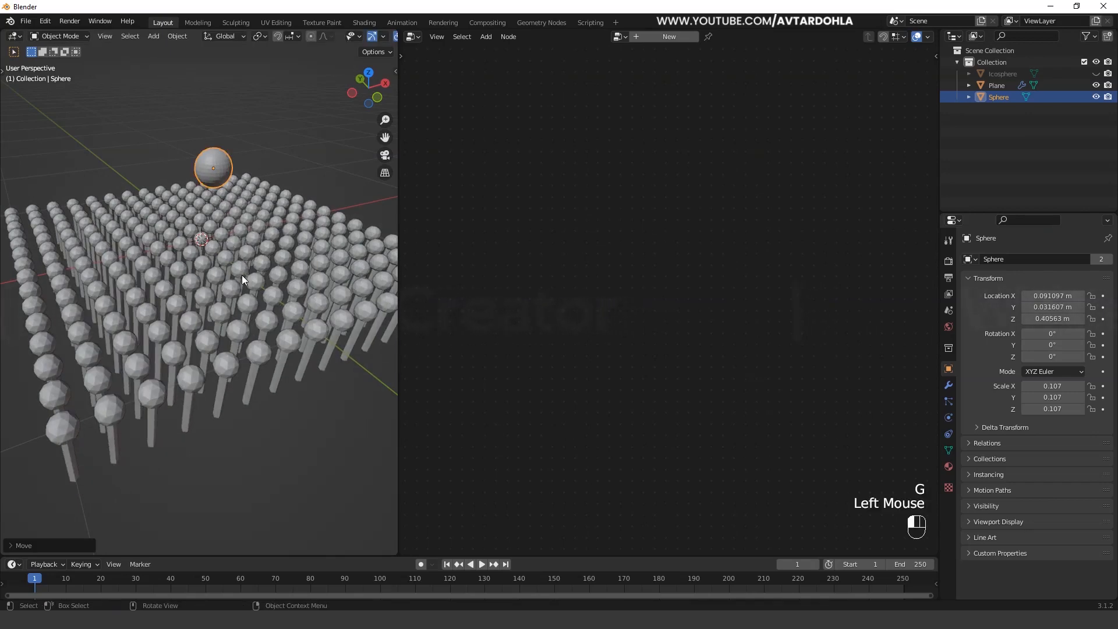
- Insert a Vector Math node between the Sphere's Location and the instance Rotation, and set it to Subtract
click(270, 321)
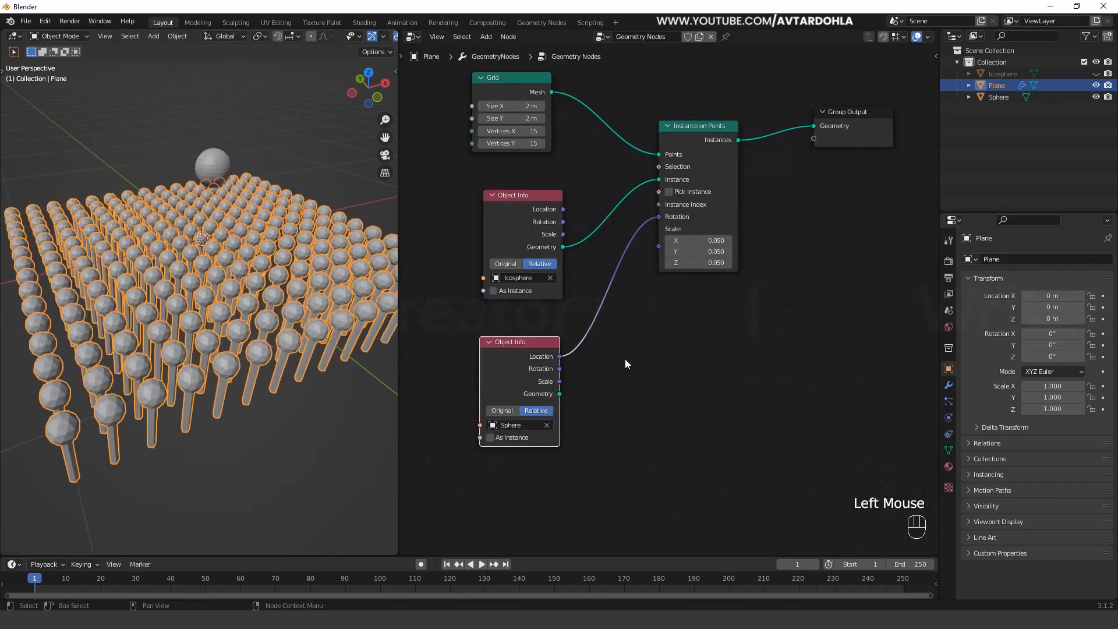
middle_drag(627, 357, 614, 323)
key(shift+a)
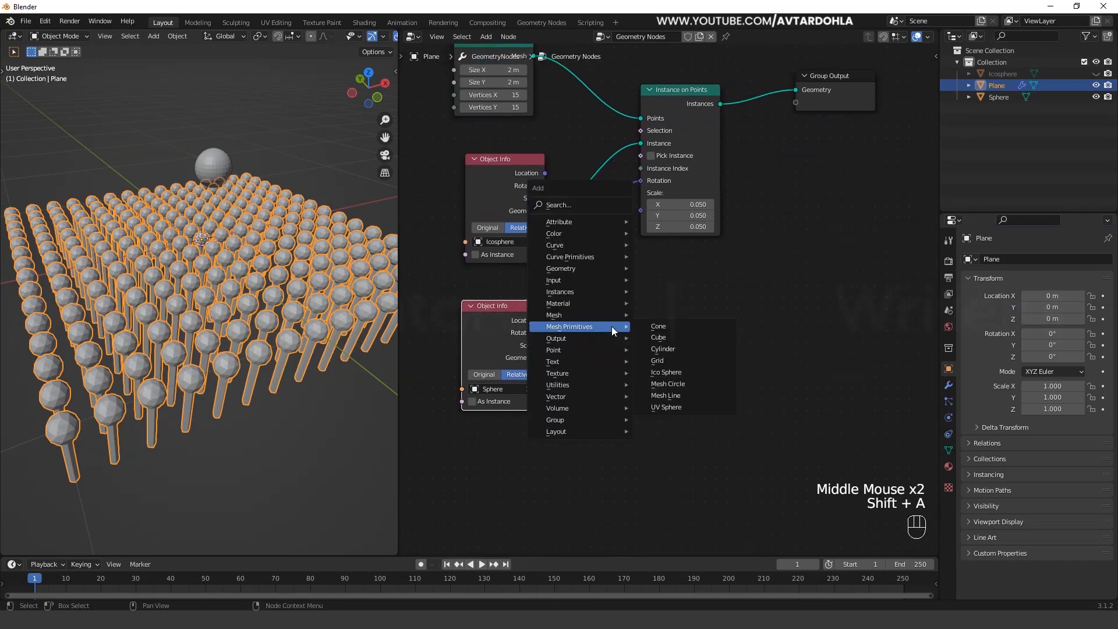
mouse_move(570, 399)
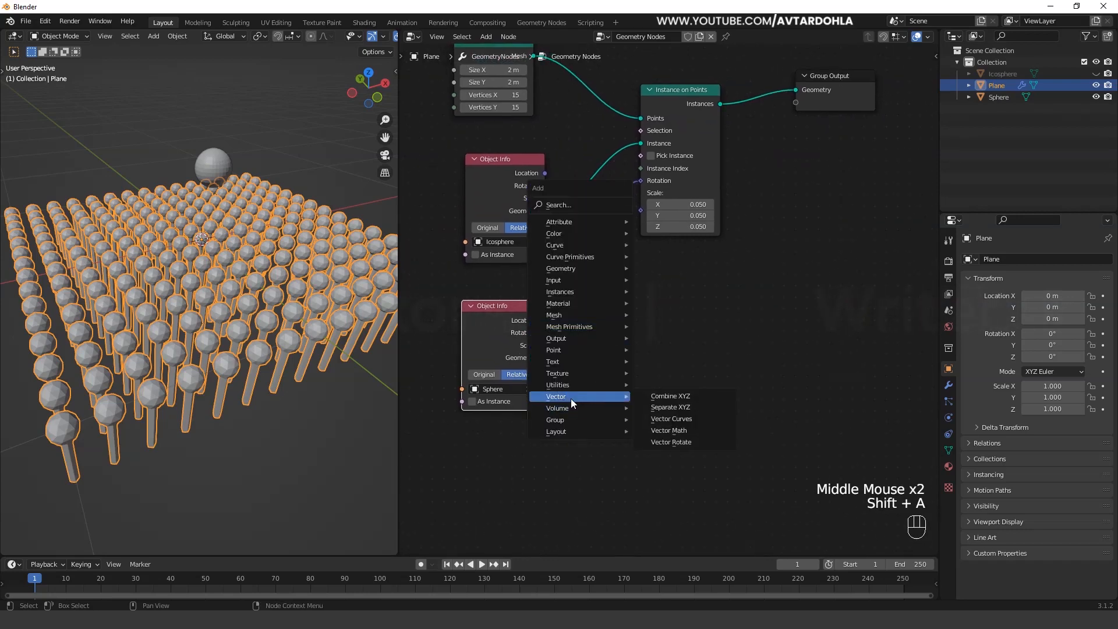
click(669, 430)
click(601, 311)
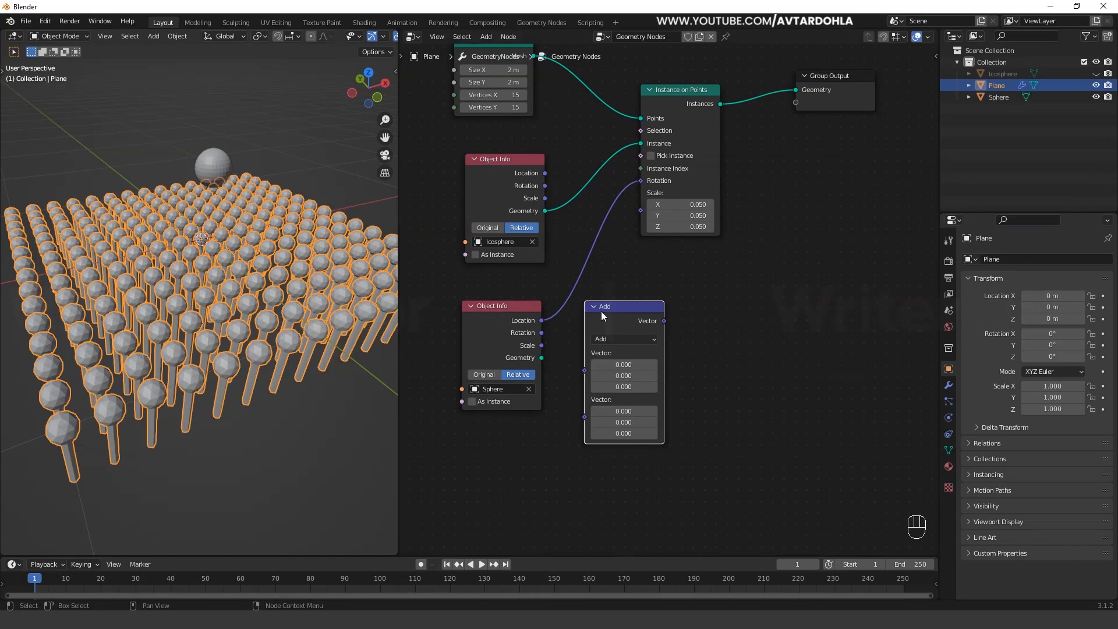
drag(626, 309, 628, 272)
click(633, 302)
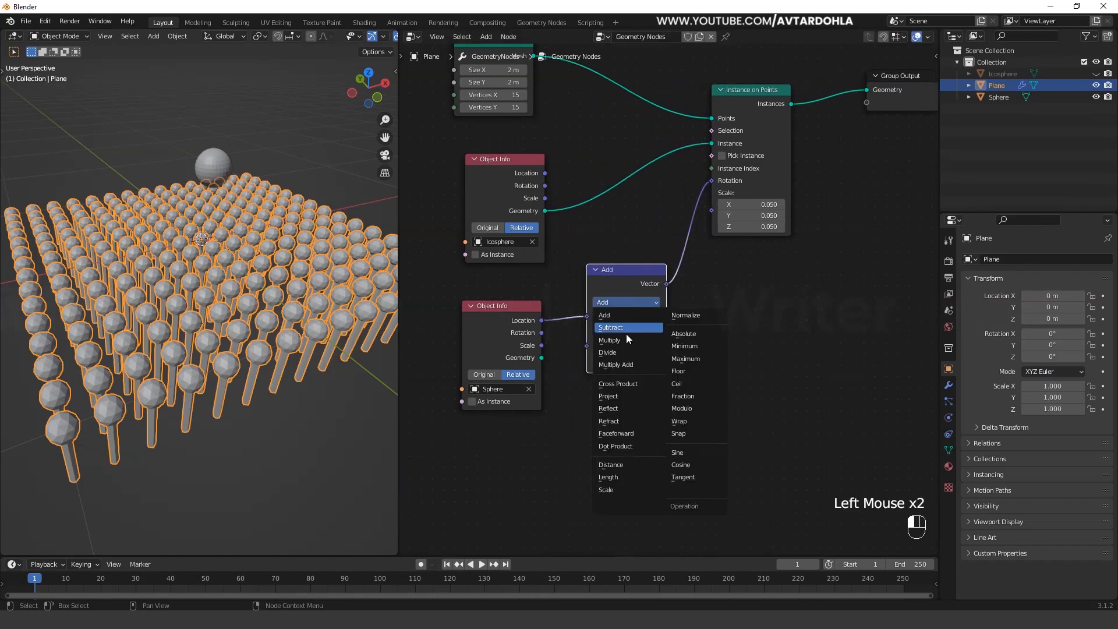
click(624, 329)
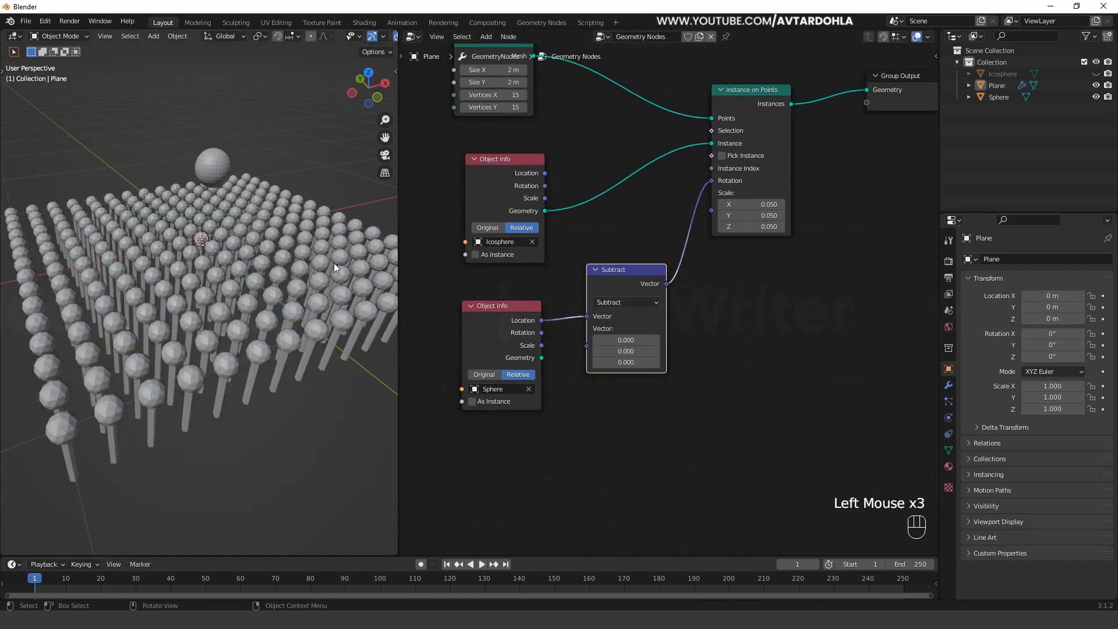
- Try moving the Sphere above the grid to test the stems' response with the Subtract node
click(214, 155)
key(g)
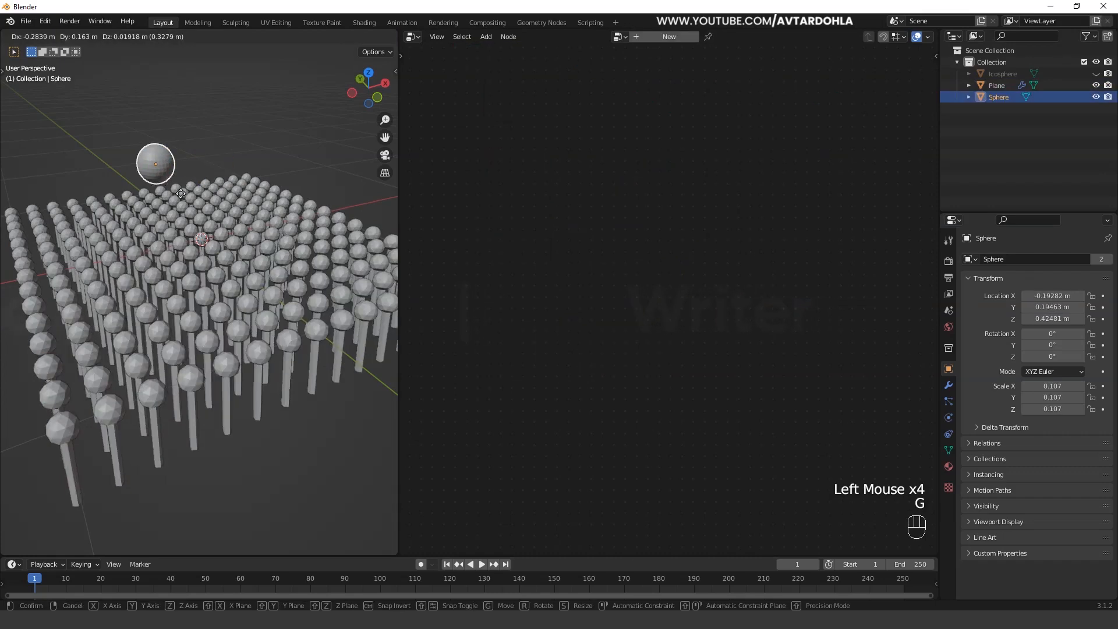
right_click(225, 212)
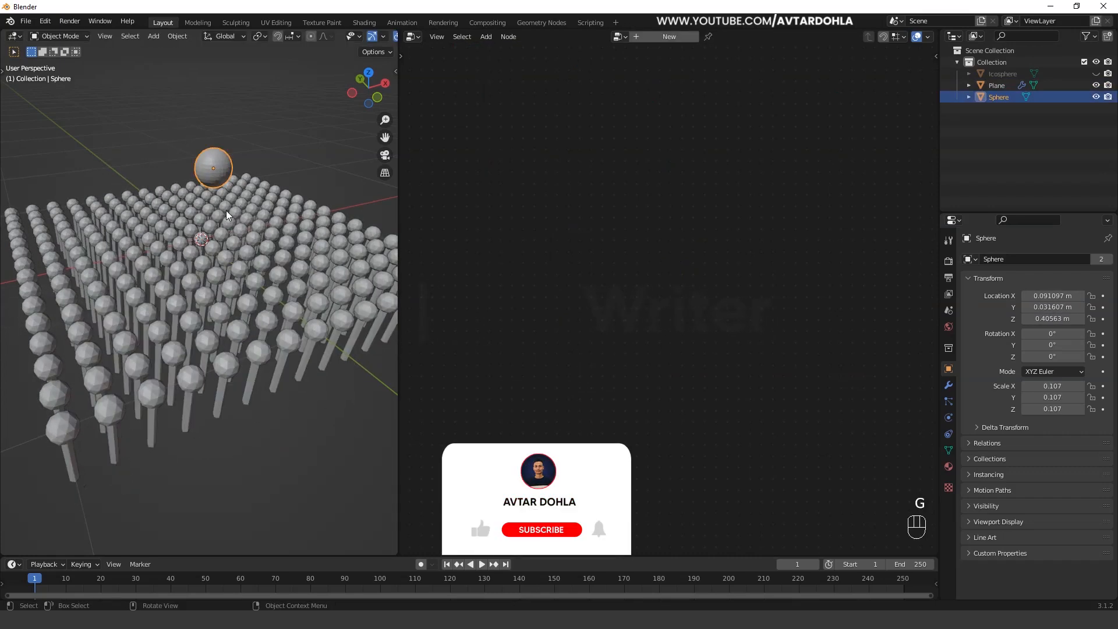
- Select the Plane, space out its lower nodes, and connect a new Position node to Subtract's second Vector input
click(302, 259)
middle_drag(657, 358, 734, 330)
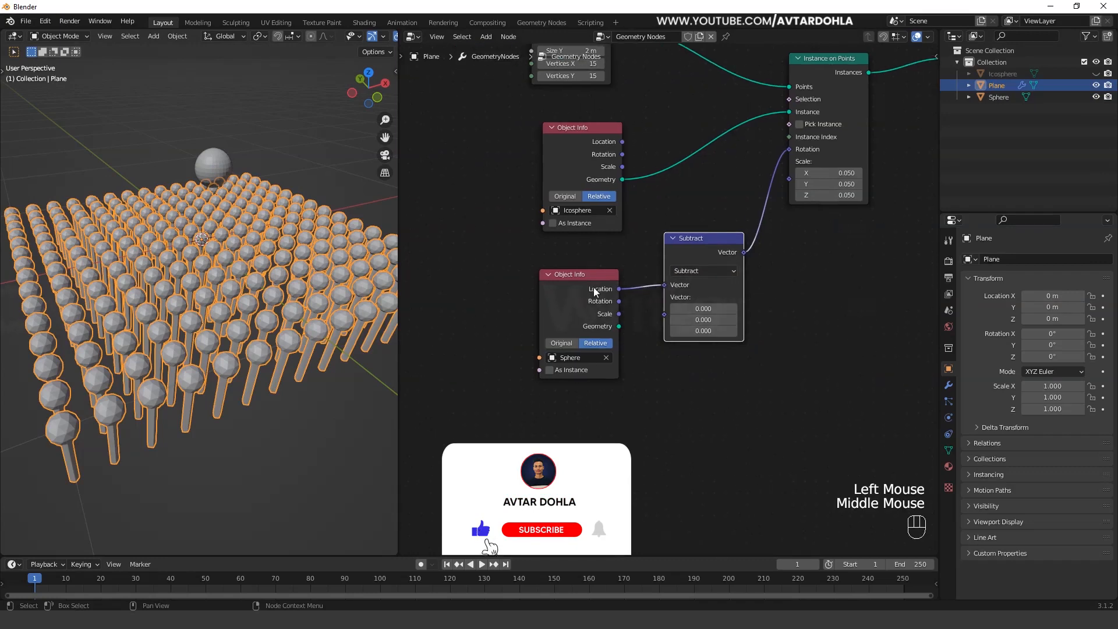
drag(587, 281, 554, 264)
drag(685, 246, 698, 264)
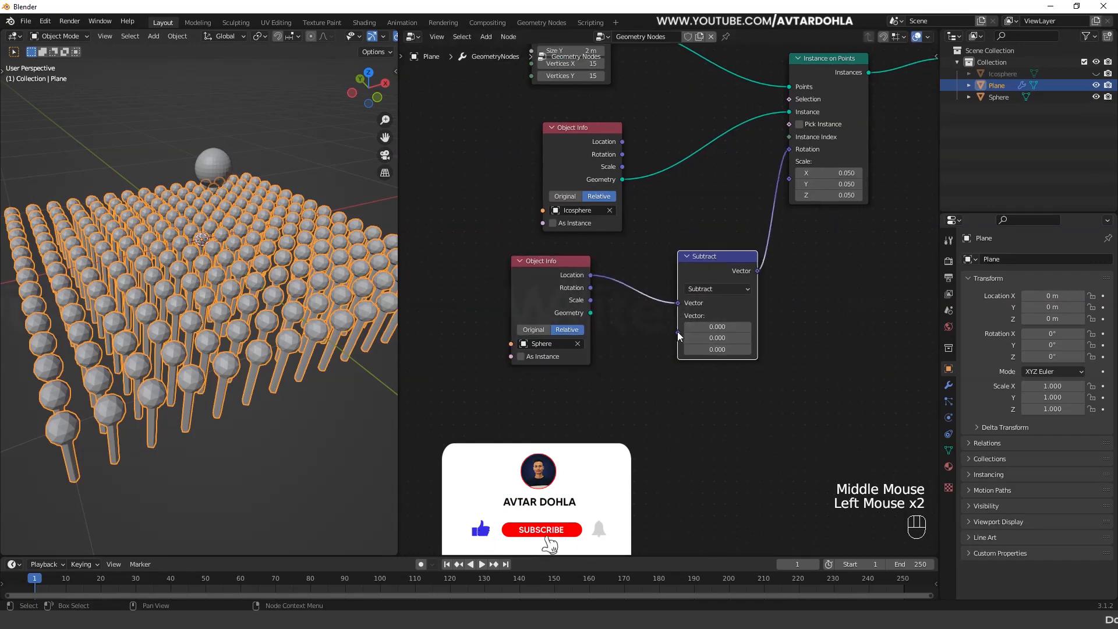
click(487, 37)
mouse_move(513, 125)
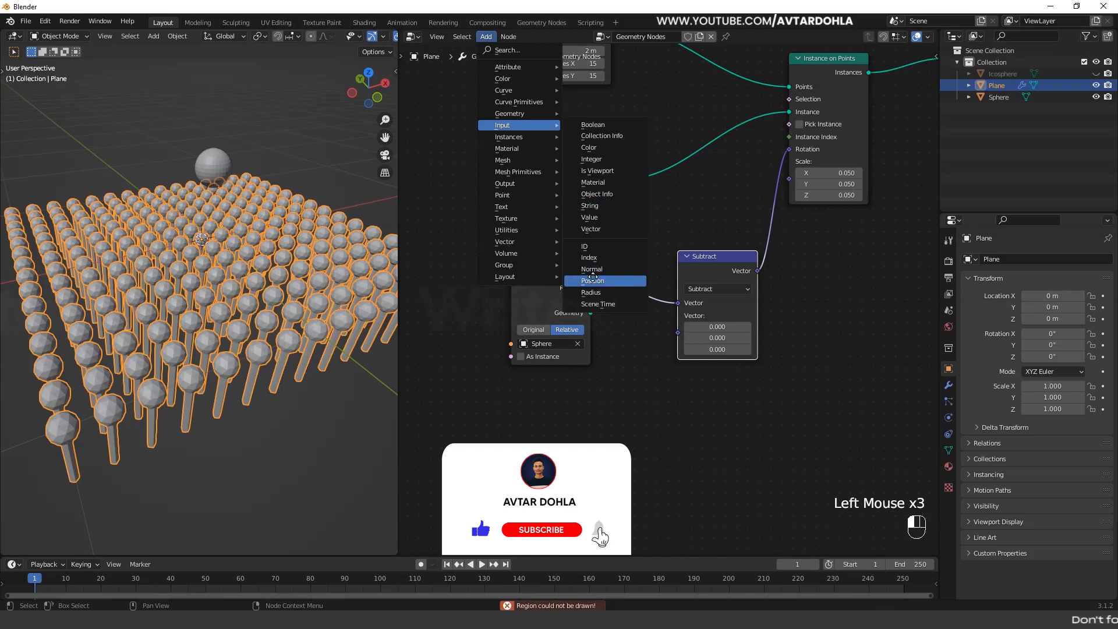
click(592, 280)
click(626, 395)
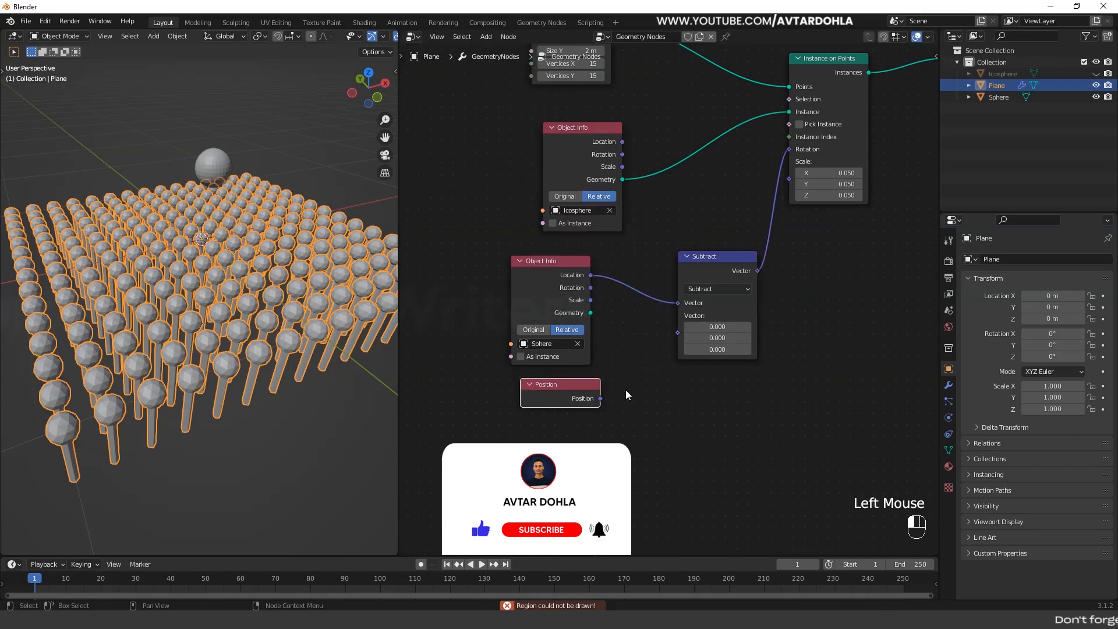
drag(600, 398, 677, 332)
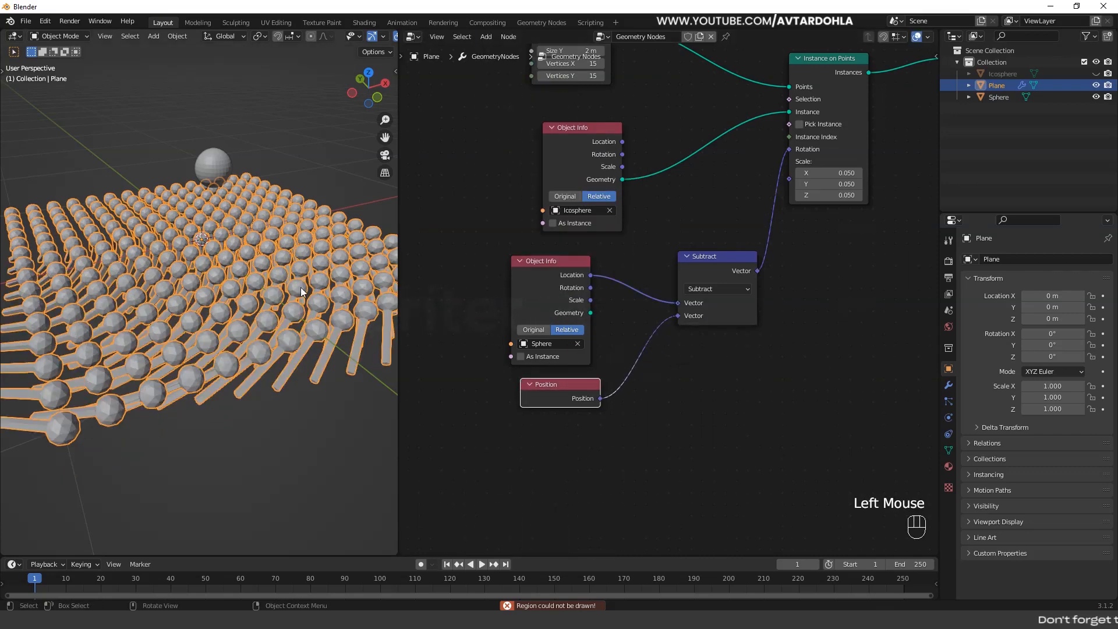
- Try moving the Sphere again to check how the stems rotate with the Position input connected
scroll(274, 327, down, 3)
click(217, 315)
scroll(226, 323, up, 2)
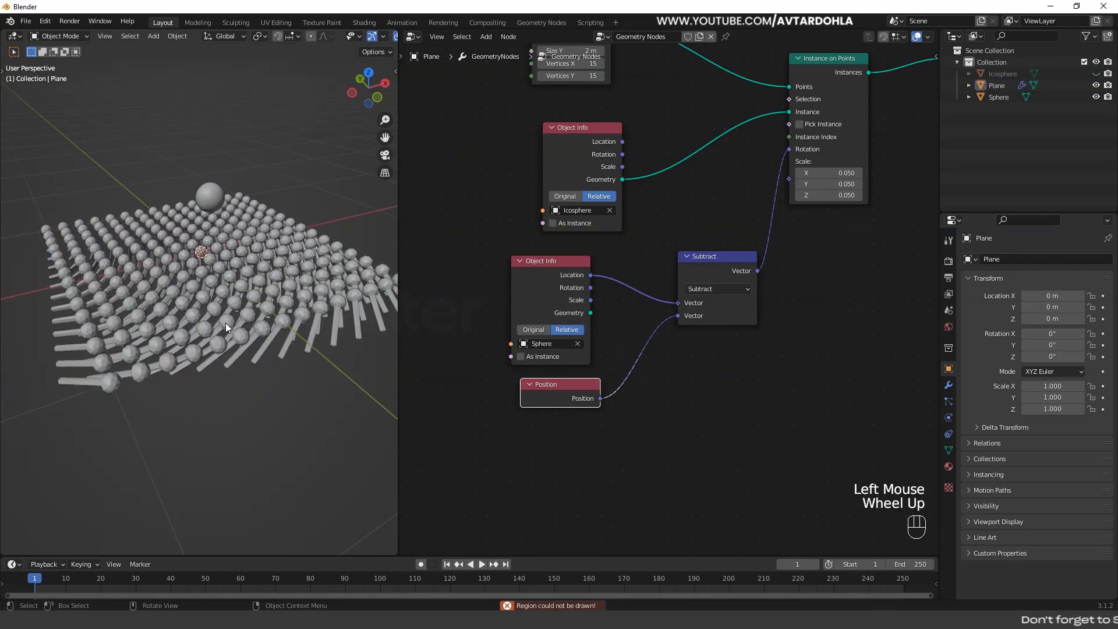
middle_drag(225, 323, 210, 218)
click(213, 212)
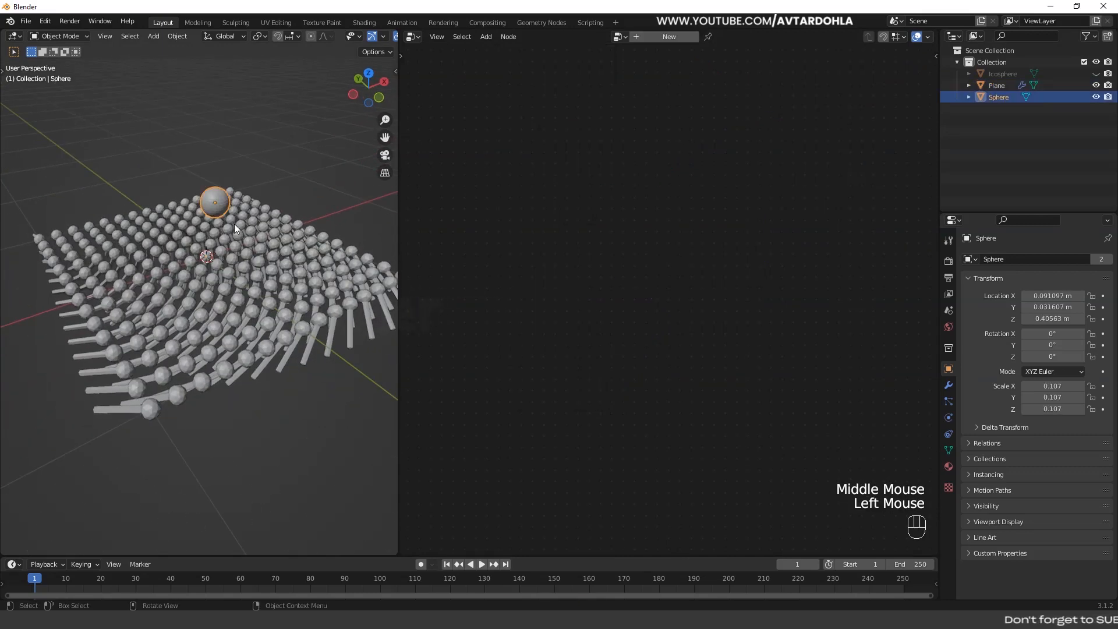
key(g)
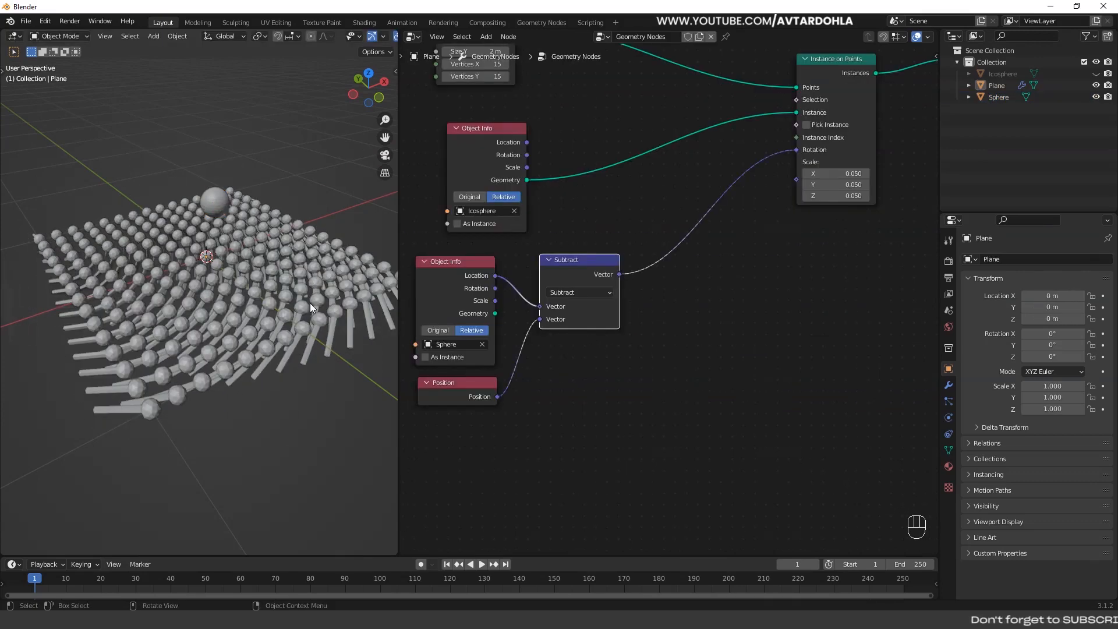
click(220, 202)
key(g)
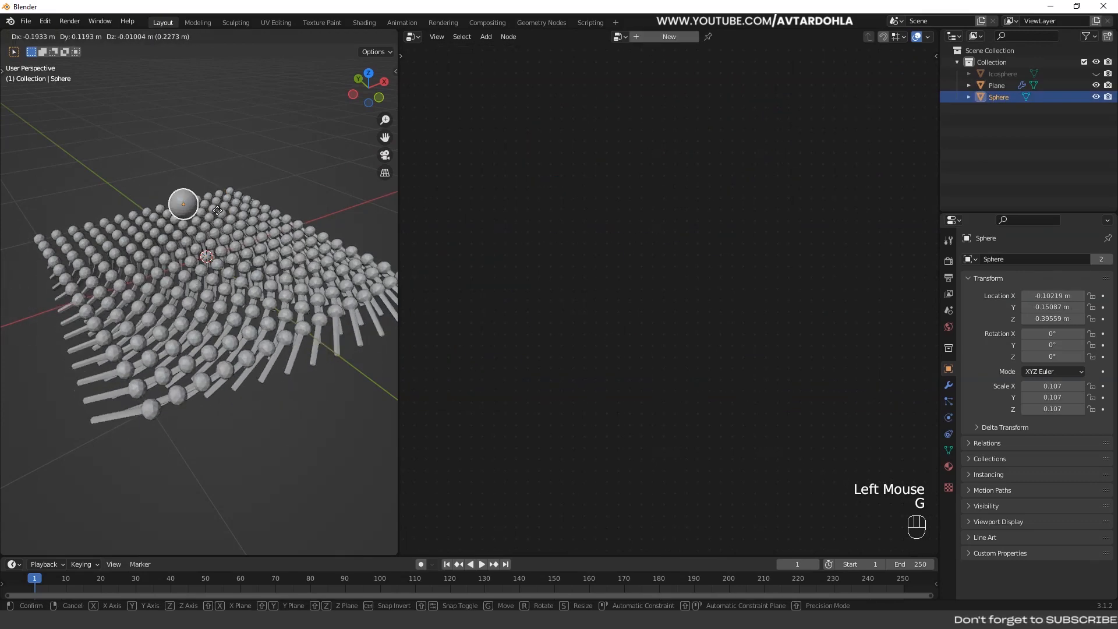
click(252, 252)
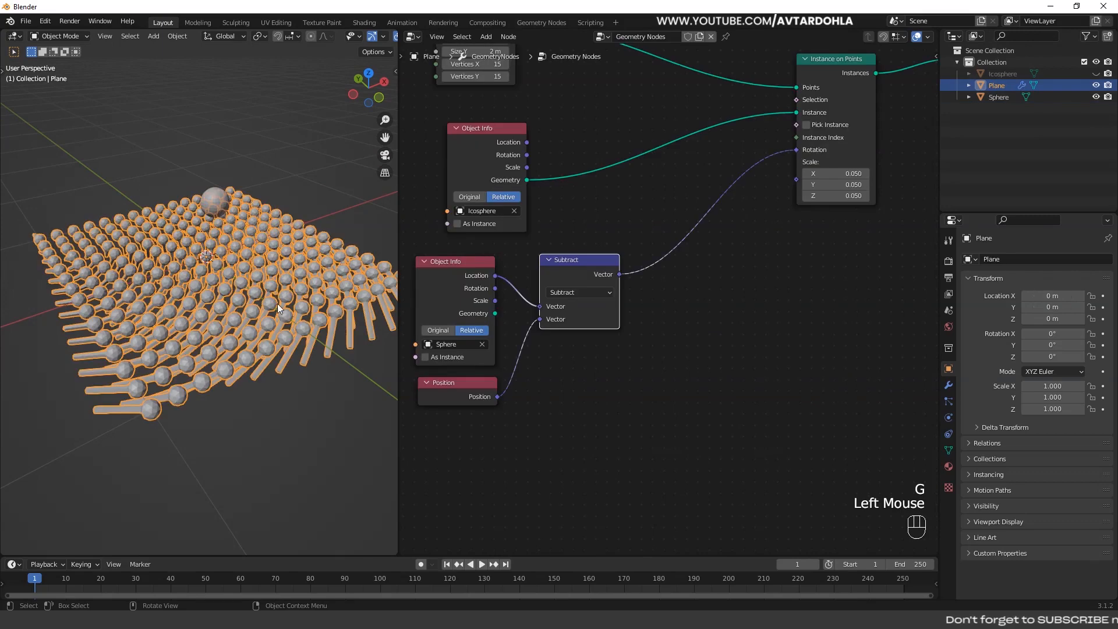
click(313, 184)
scroll(243, 304, up, 2)
scroll(258, 298, down, 1)
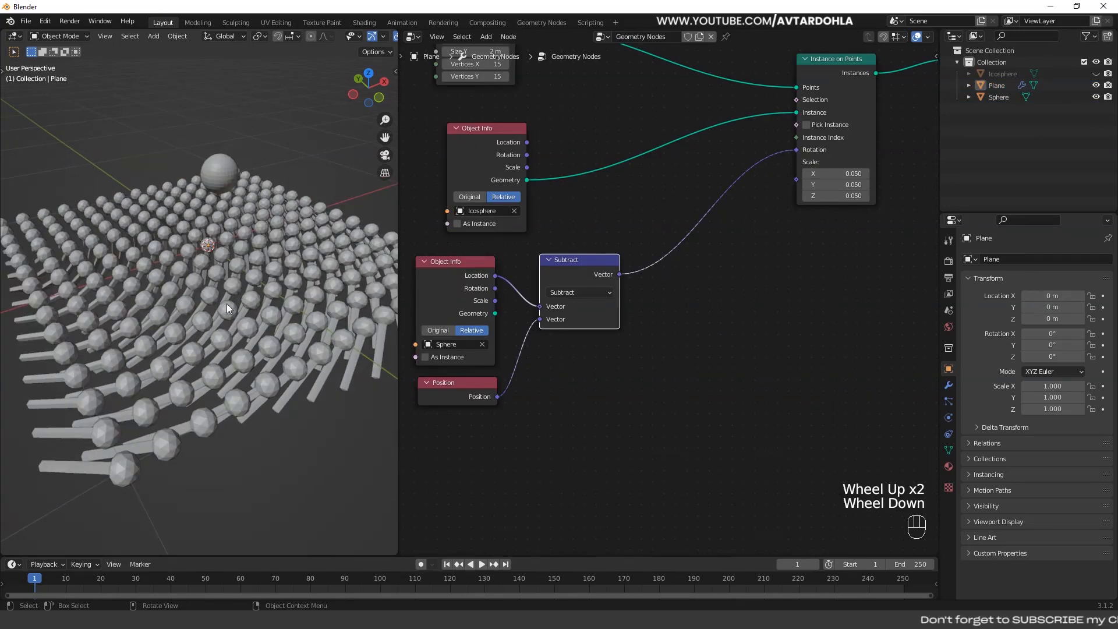
- Insert an Align Euler to Vector node between Subtract and the Rotation input of Instance on Points
key(shift+a)
mouse_move(596, 222)
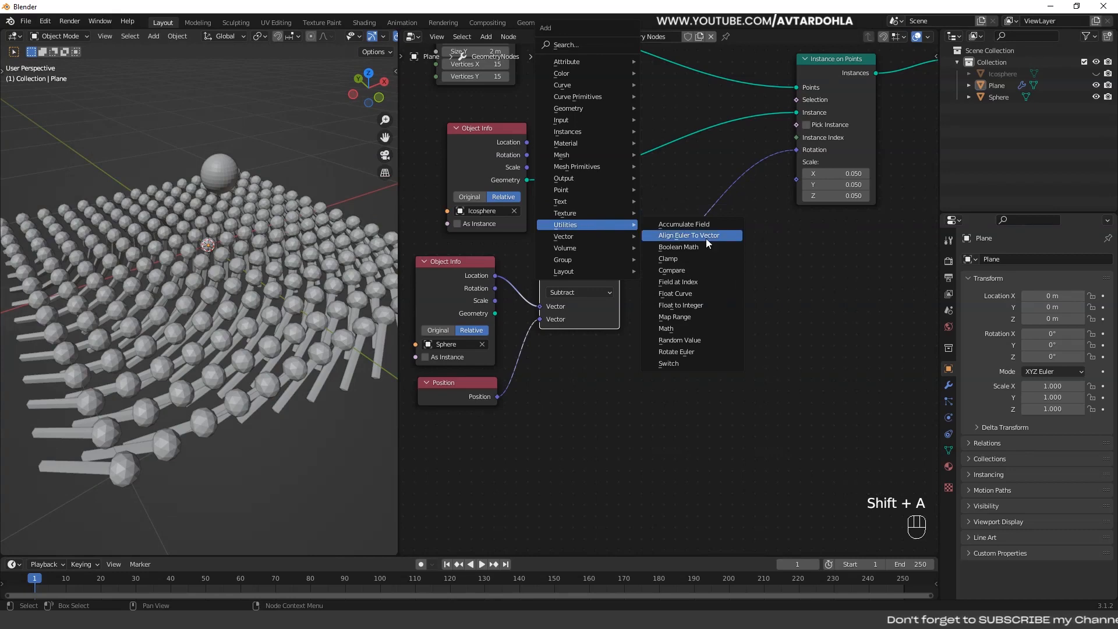
click(706, 235)
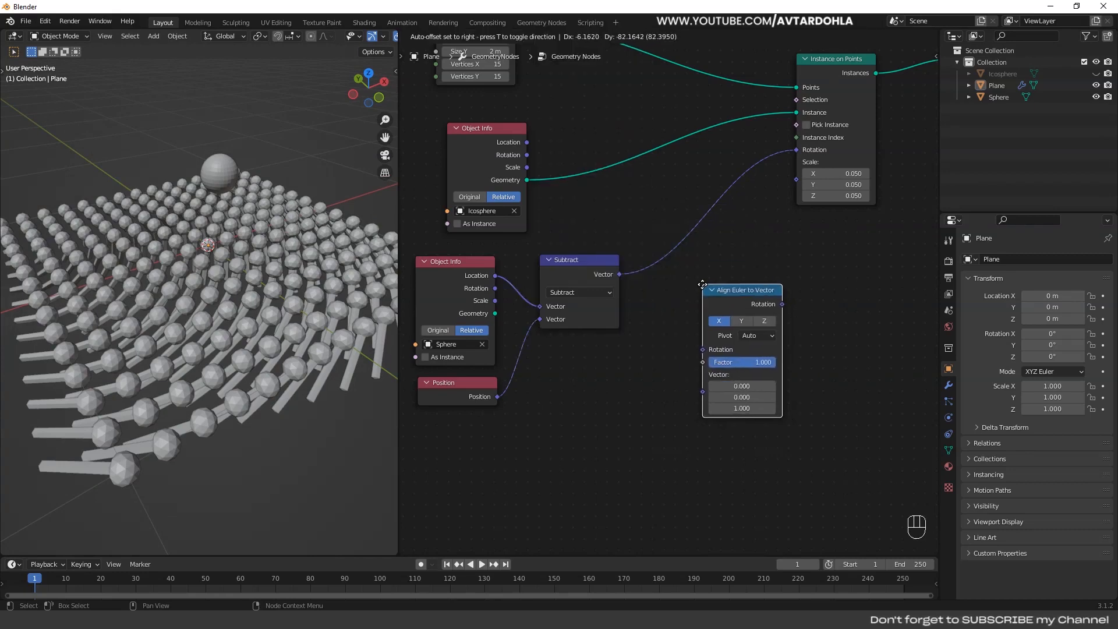
click(702, 285)
drag(750, 297, 702, 219)
middle_drag(306, 286, 304, 285)
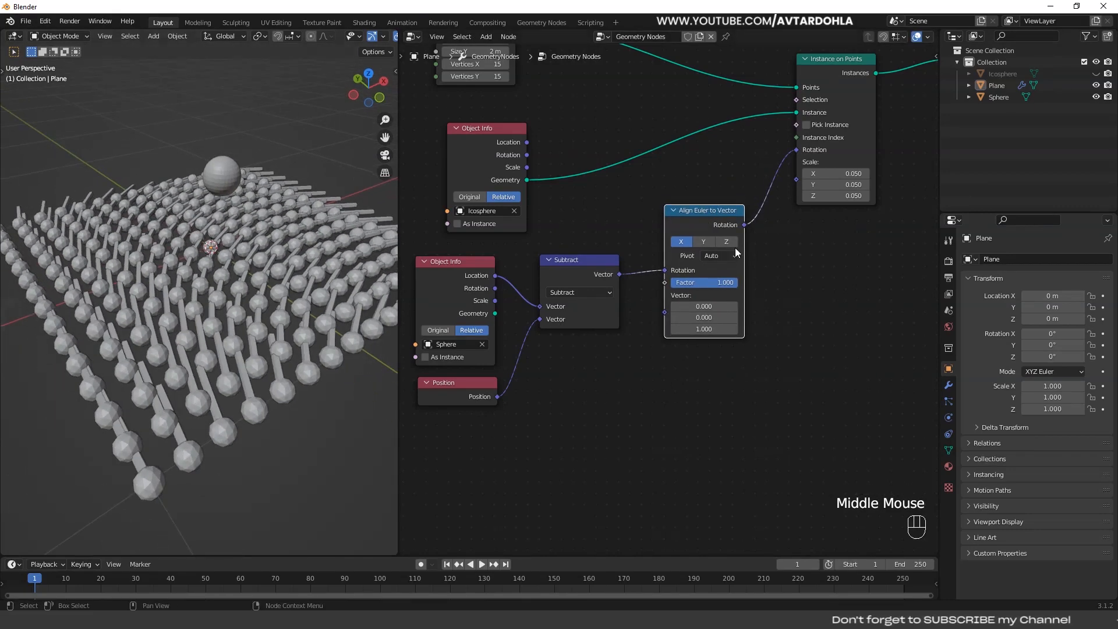
- Set the alignment axis of the Align Euler to Vector node to Z
click(703, 242)
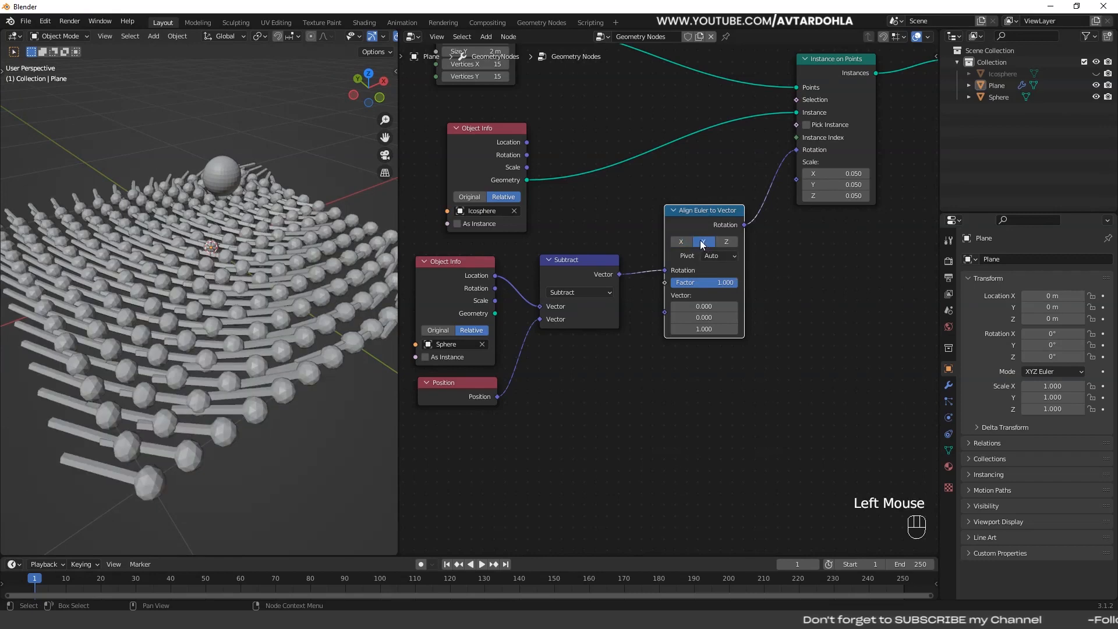
click(735, 241)
middle_drag(201, 308, 244, 172)
- Try moving the Sphere above the grid to test the stems' response with the Z axis alignment
click(243, 173)
key(g)
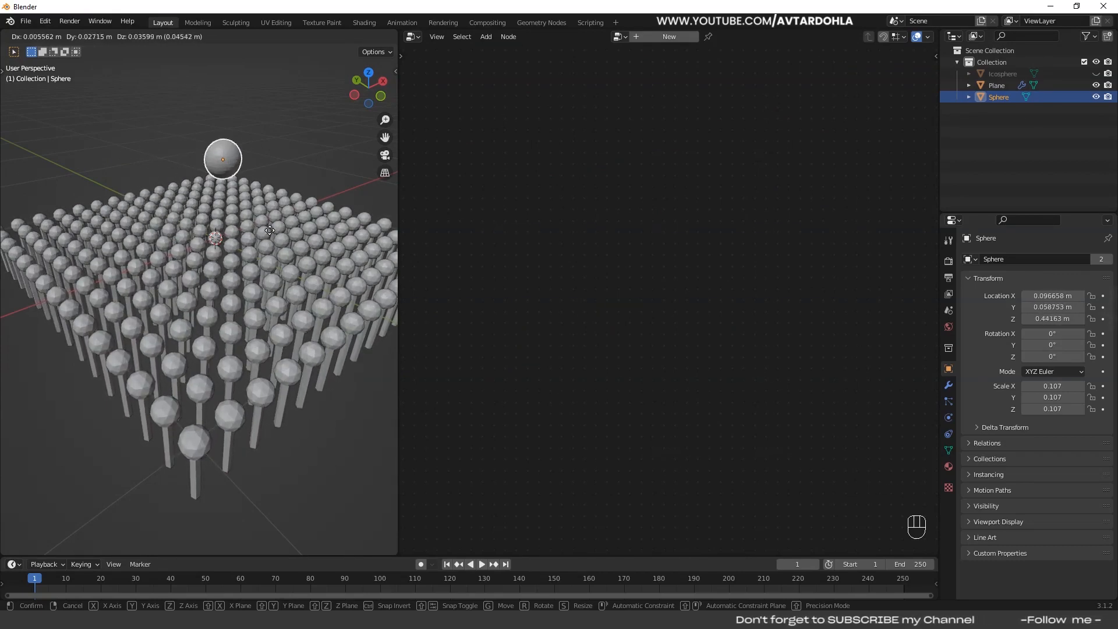
click(306, 274)
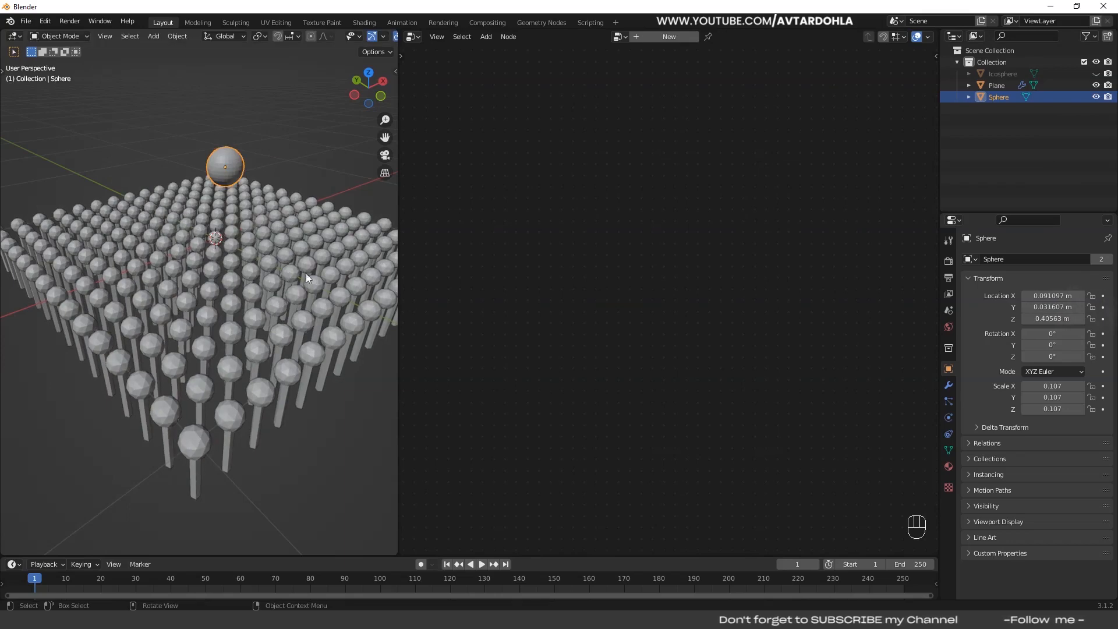
- Select the Plane and reroute Subtract's output from the Rotation input to the Vector input of Align Euler to Vector
click(274, 287)
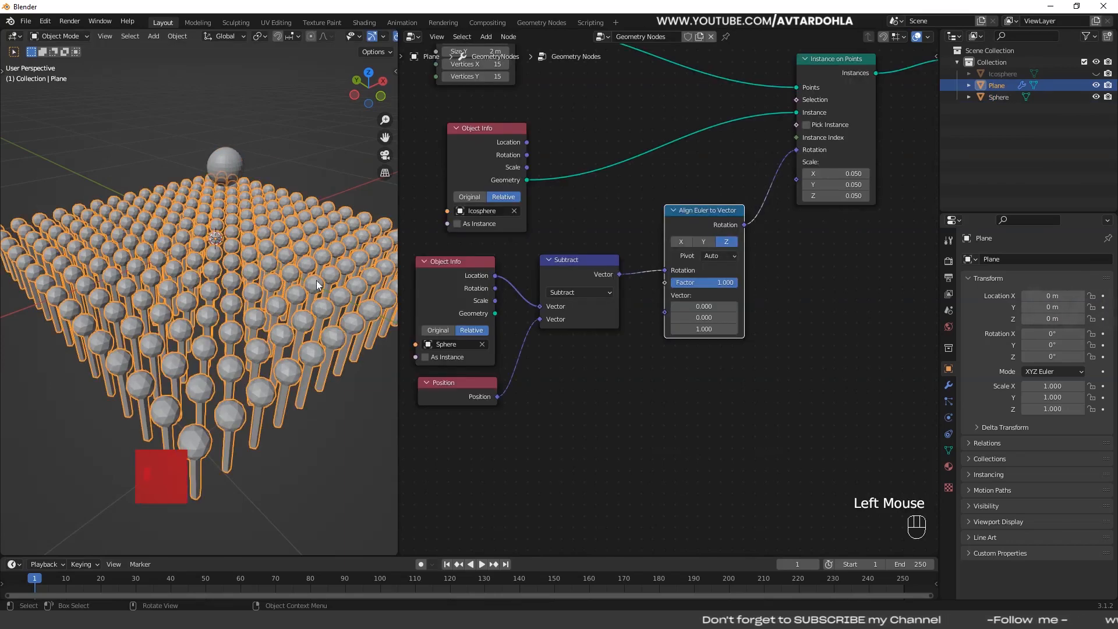
click(345, 144)
ctrl+right_drag(641, 241, 636, 298)
drag(620, 275, 665, 313)
scroll(665, 314, up, 3)
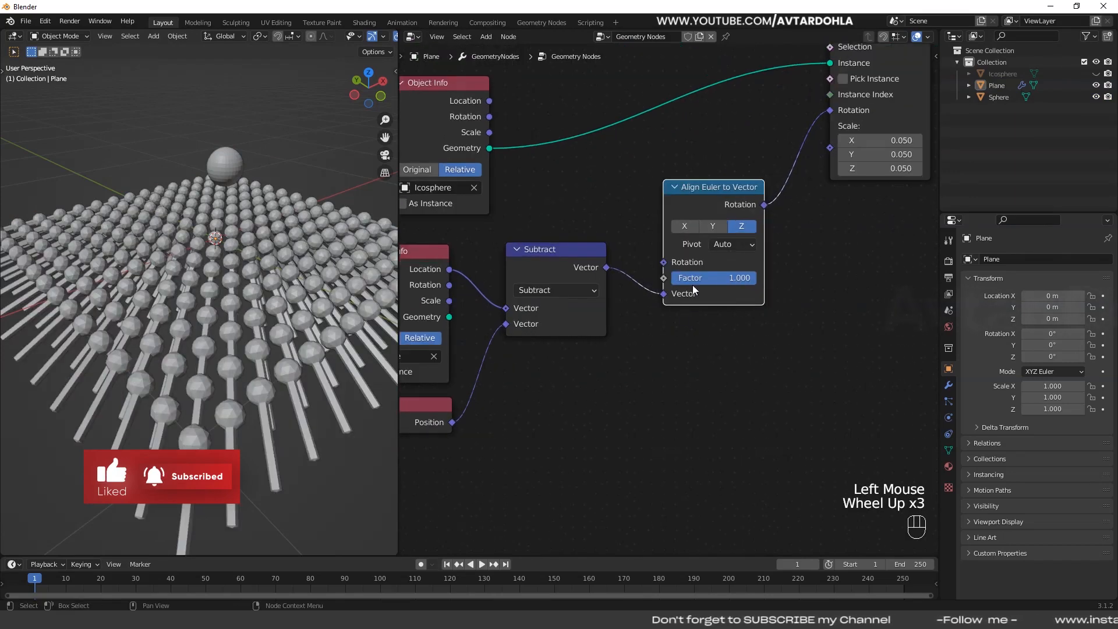
drag(647, 244, 688, 278)
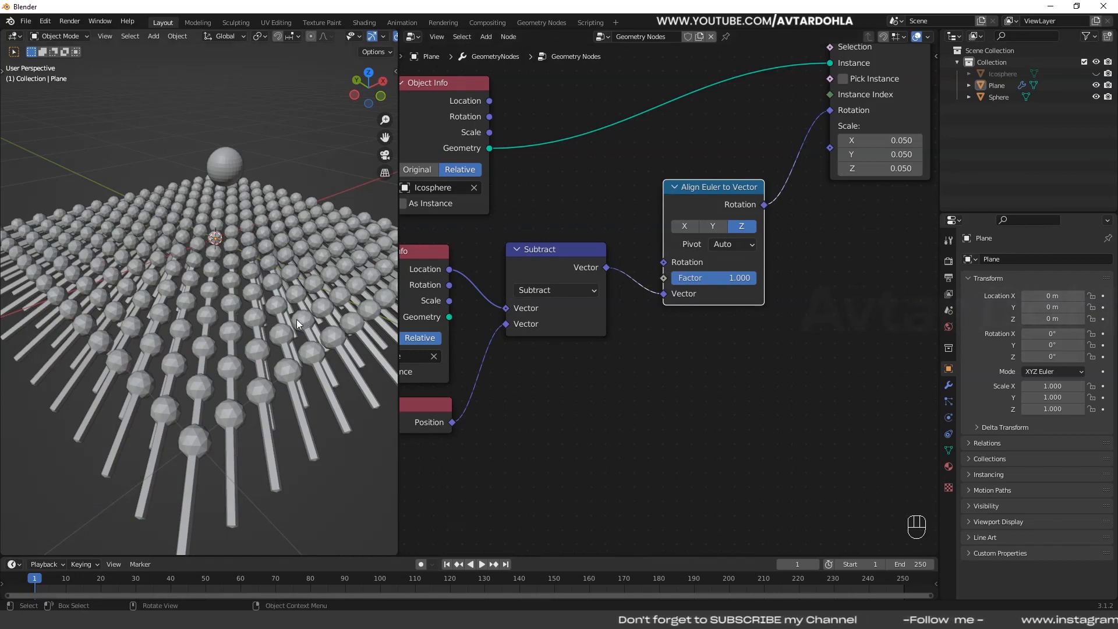
- Try moving the Sphere over the grid to check how the stems point with the Vector input connected
scroll(295, 319, down, 4)
middle_drag(283, 325, 309, 338)
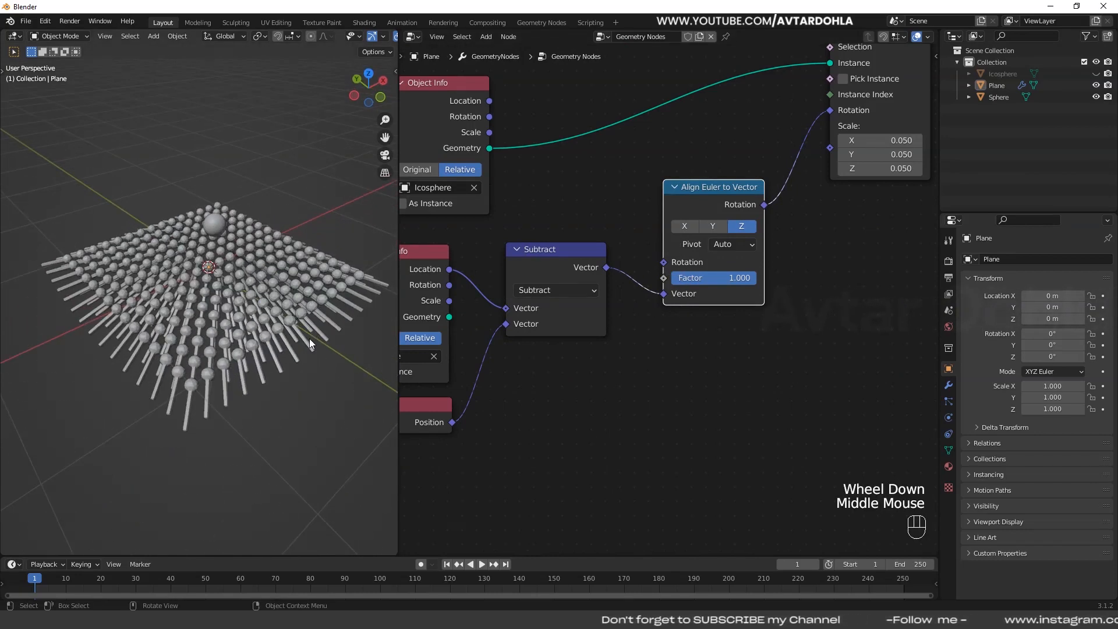
scroll(250, 256, up, 2)
click(226, 208)
middle_drag(233, 221, 273, 268)
key(g)
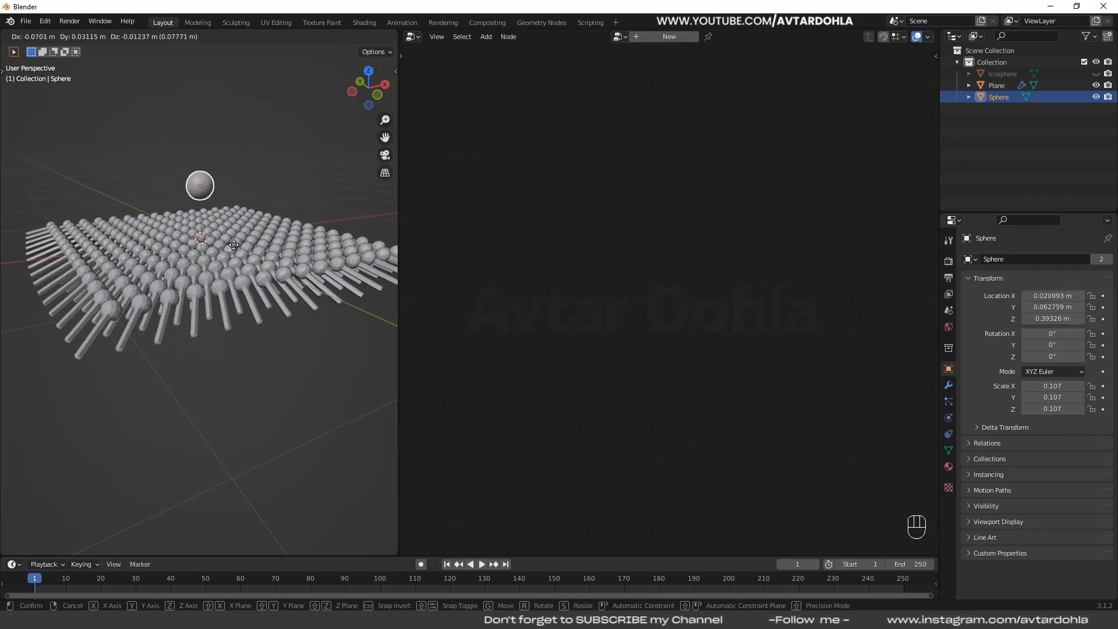
click(185, 253)
click(221, 257)
click(154, 196)
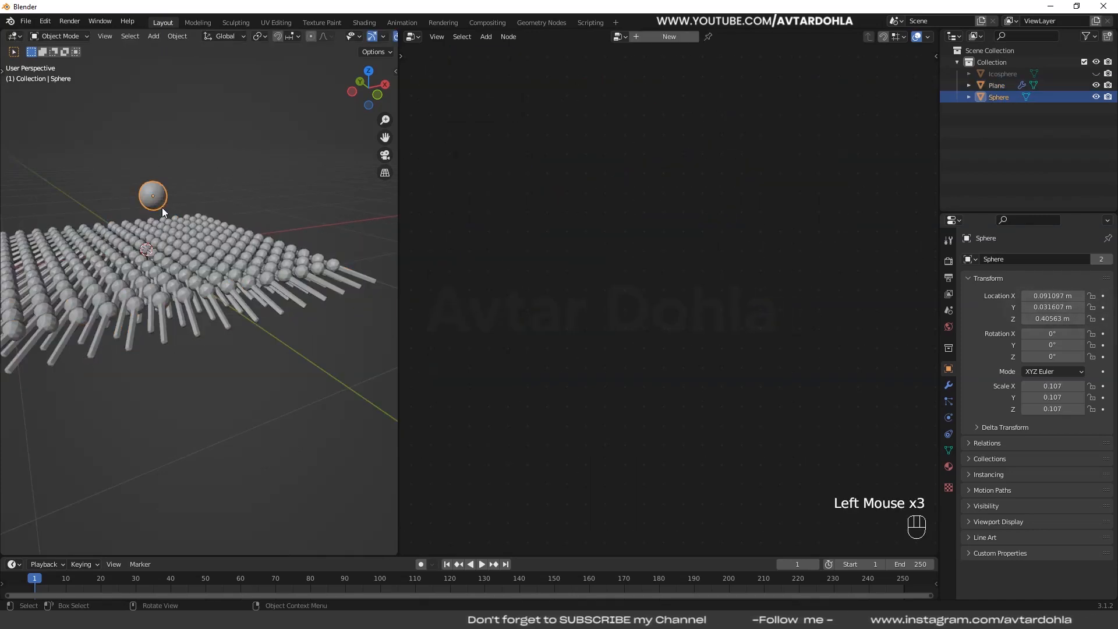
key(g)
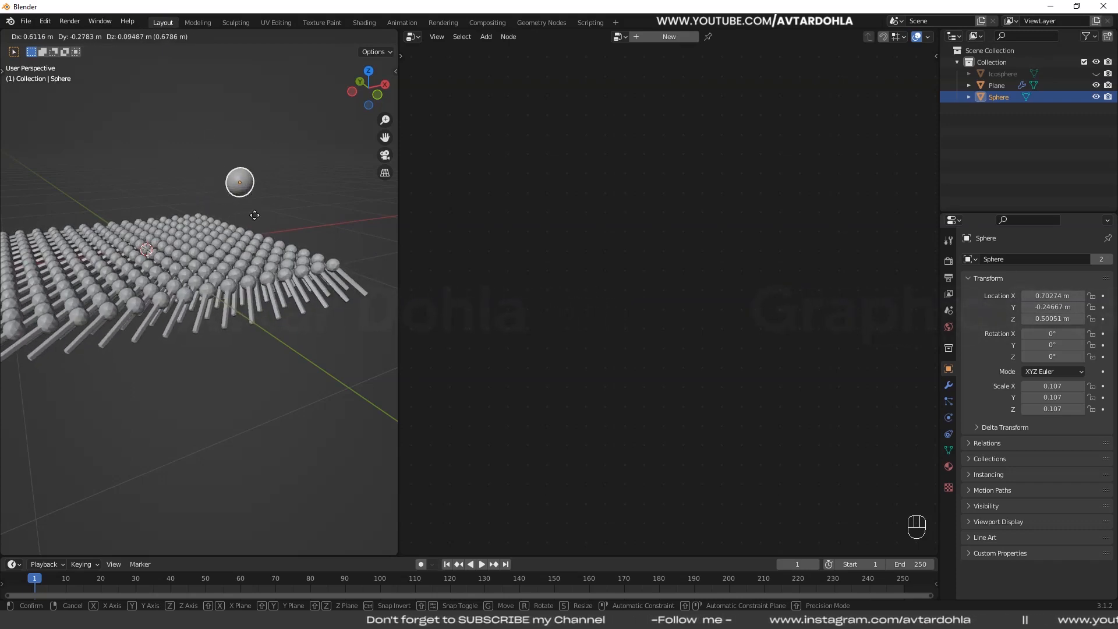
- Select the Plane, duplicate its Subtract node into free space, and change the copy's operation to Distance
click(249, 251)
click(258, 284)
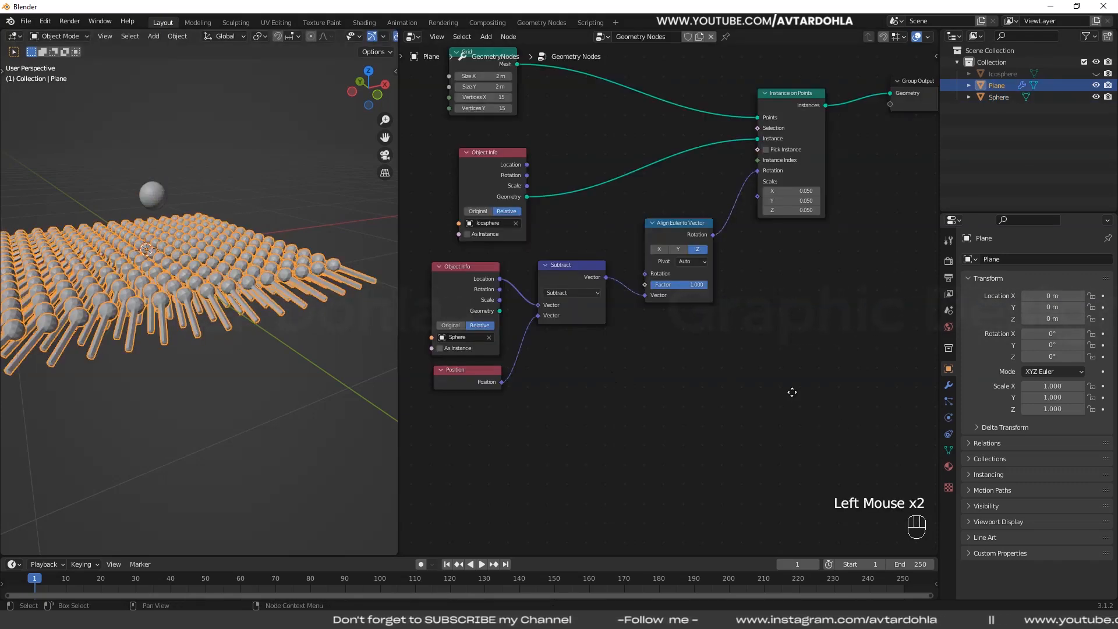
scroll(706, 376, up, 2)
click(474, 244)
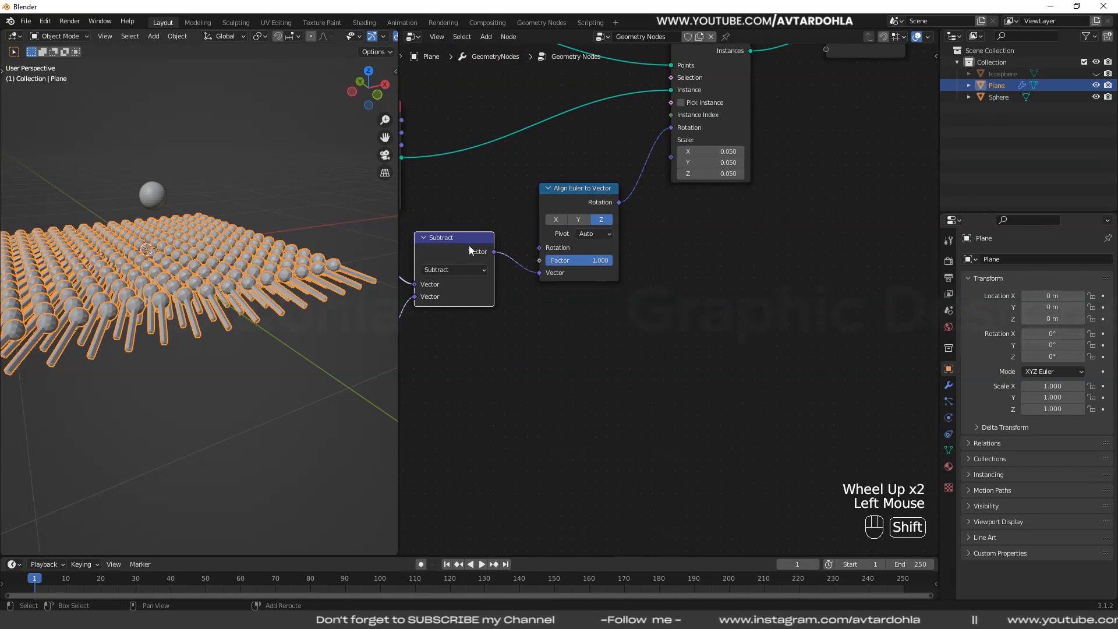
key(shift+d)
click(700, 326)
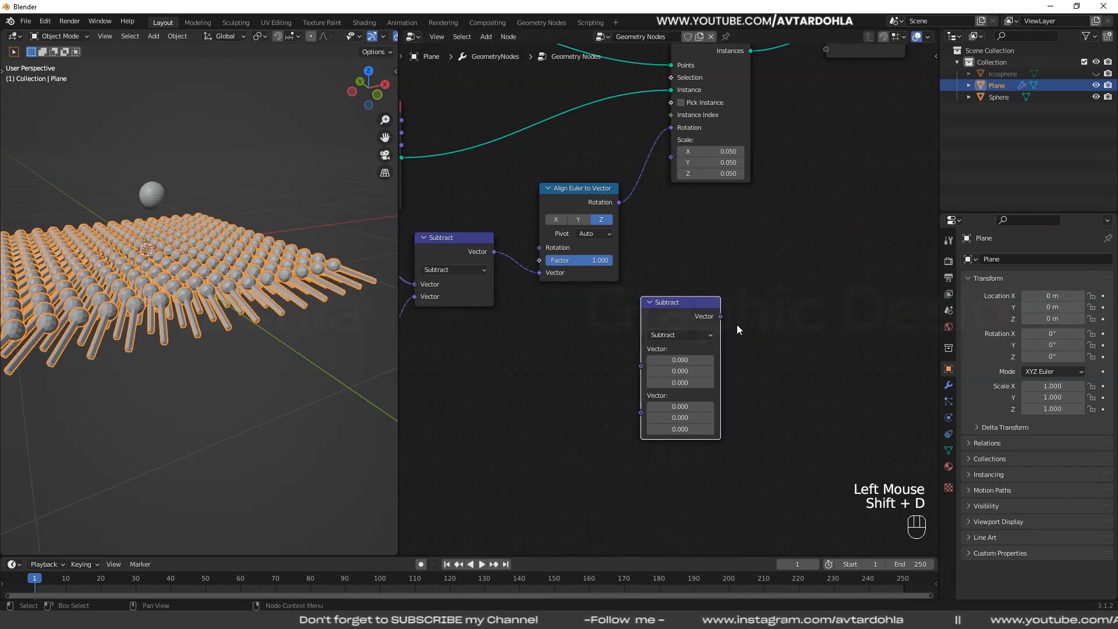
middle_drag(737, 329, 686, 323)
click(639, 329)
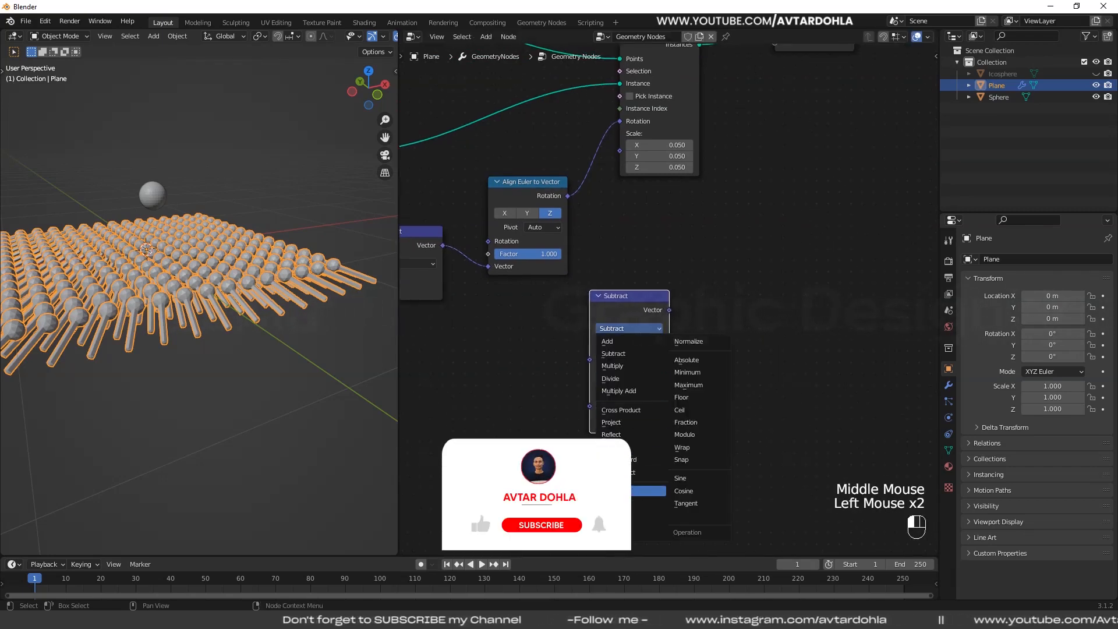
click(638, 491)
drag(654, 295, 738, 296)
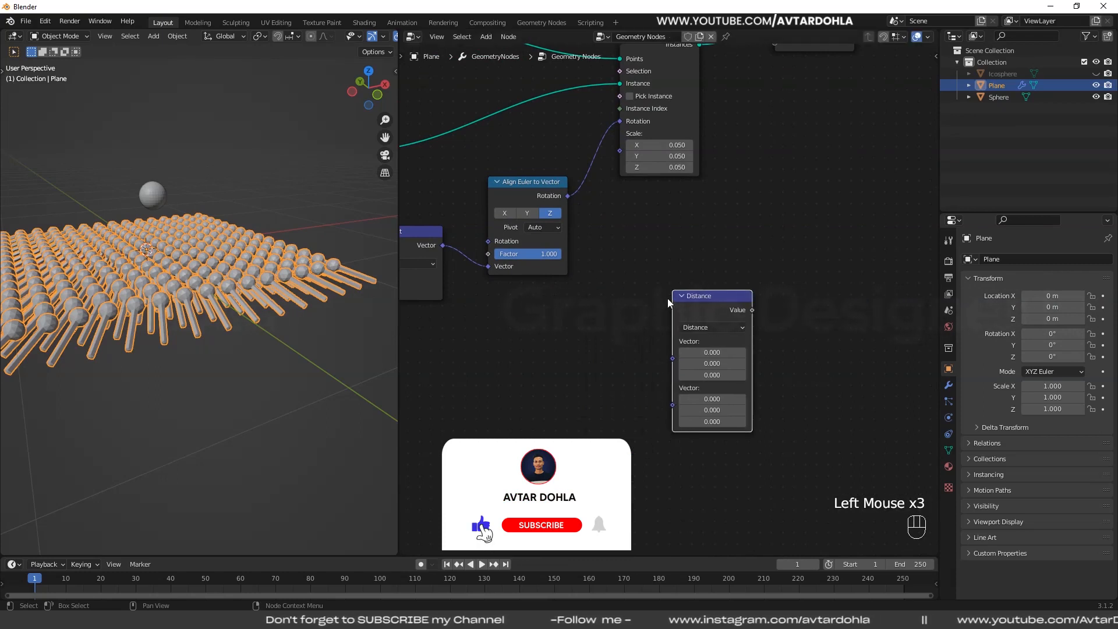
middle_drag(739, 282, 772, 265)
- Connect the Sphere's Object Info Location and the Position node to the Distance node's two Vector inputs
scroll(772, 266, down, 1)
middle_drag(491, 250, 544, 248)
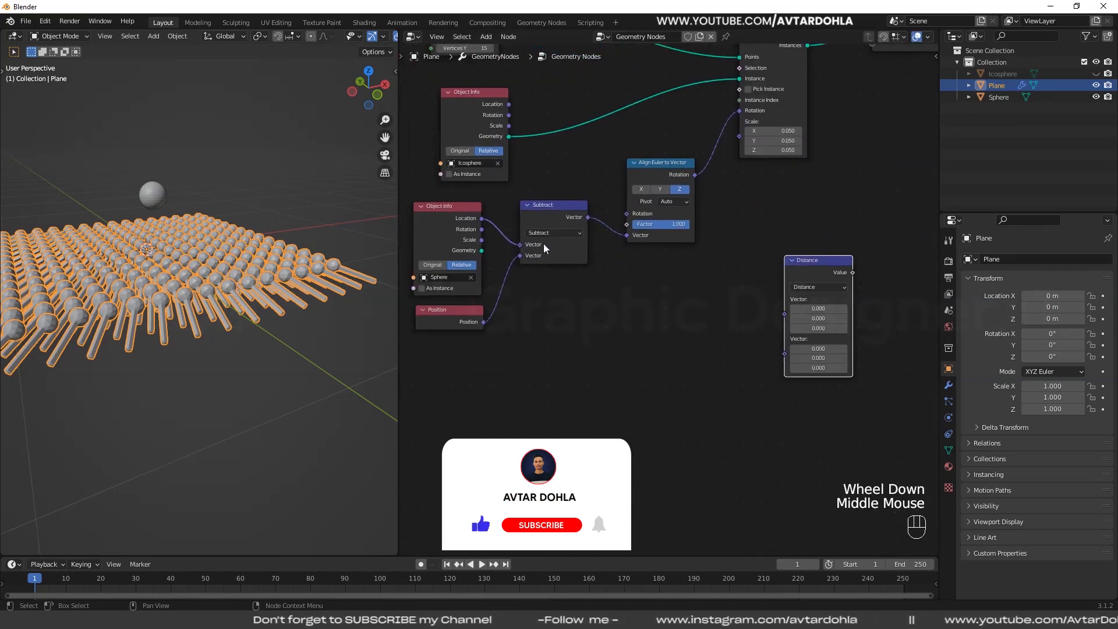
click(483, 223)
drag(782, 336, 785, 315)
drag(483, 322, 786, 325)
drag(467, 313, 465, 313)
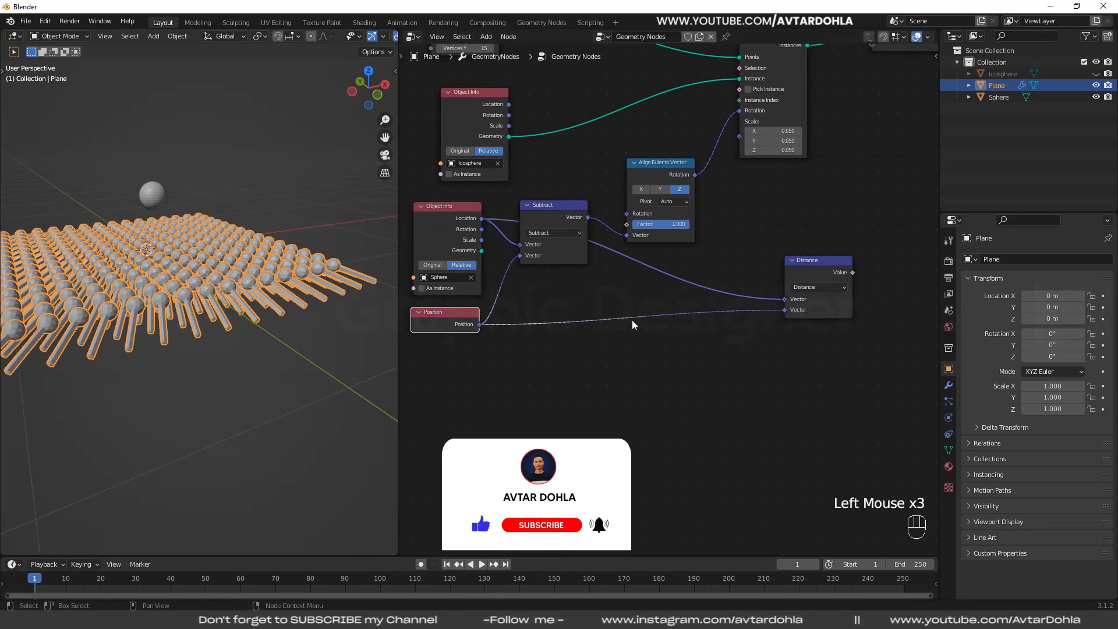
middle_drag(740, 323, 561, 326)
drag(633, 267, 605, 266)
- Insert a Set Position node between Instance on Points and Group Output, and connect the Distance Value to its Offset
middle_drag(698, 300, 696, 430)
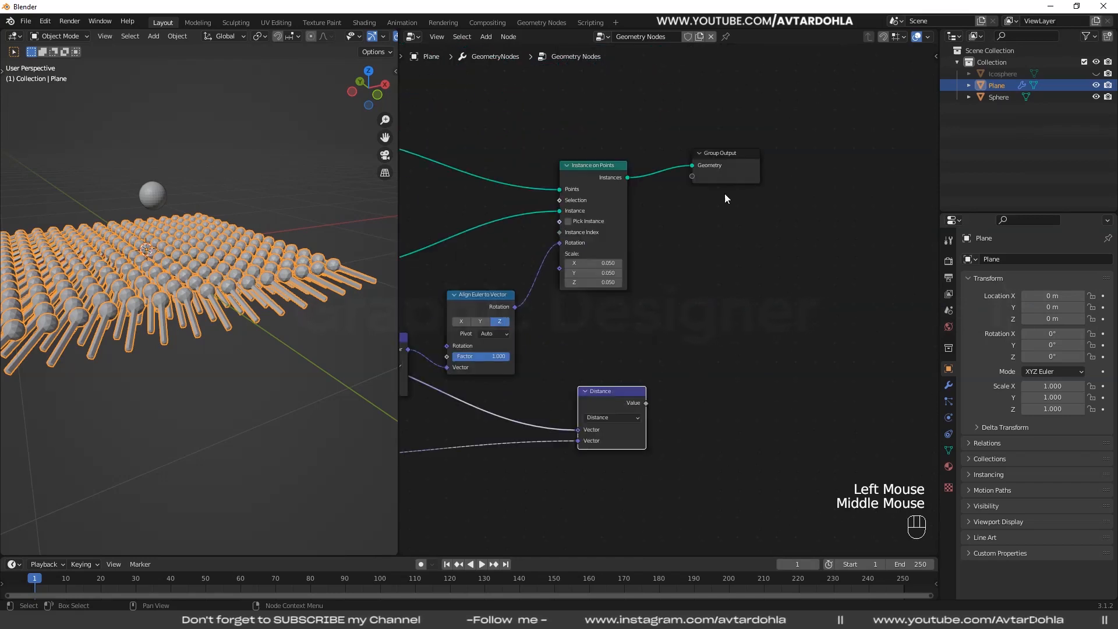
drag(726, 155, 842, 190)
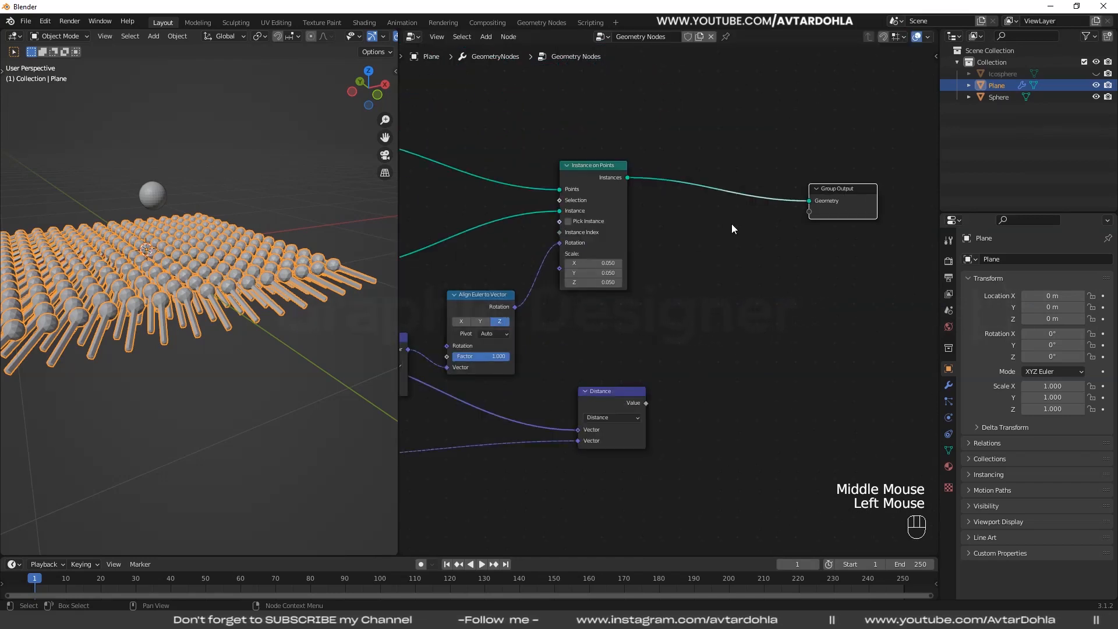
click(487, 36)
mouse_move(509, 114)
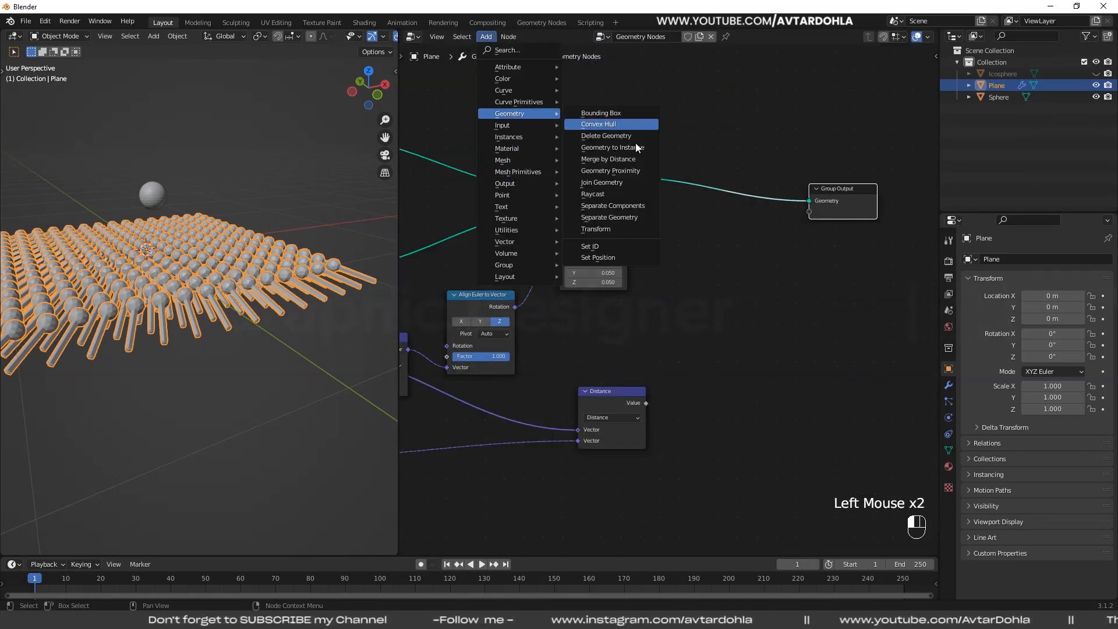
click(626, 257)
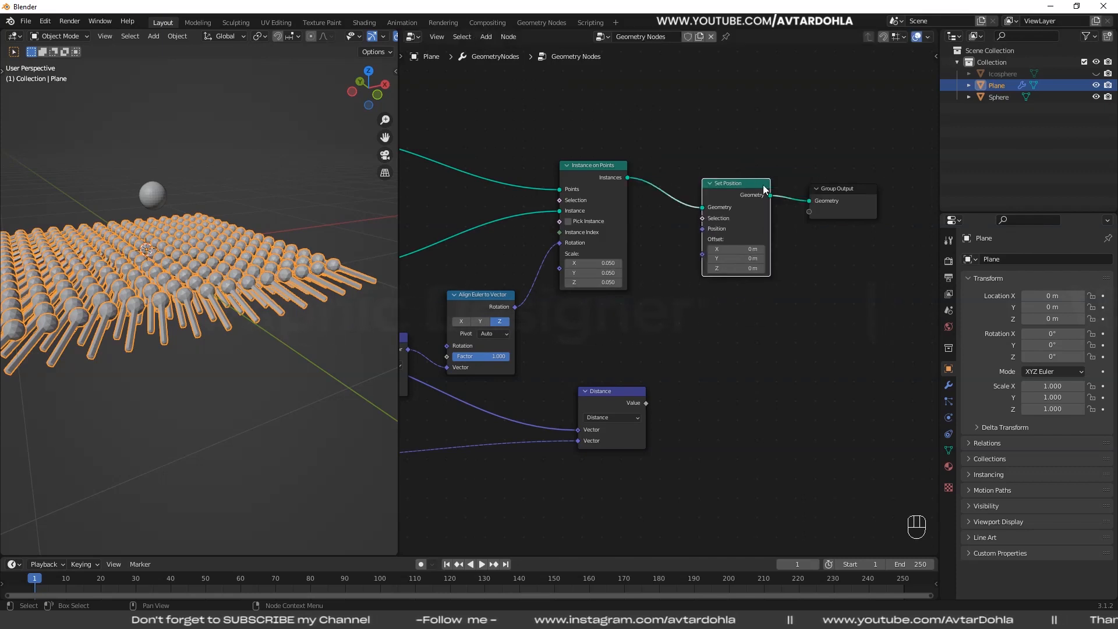
click(742, 227)
drag(640, 404, 708, 239)
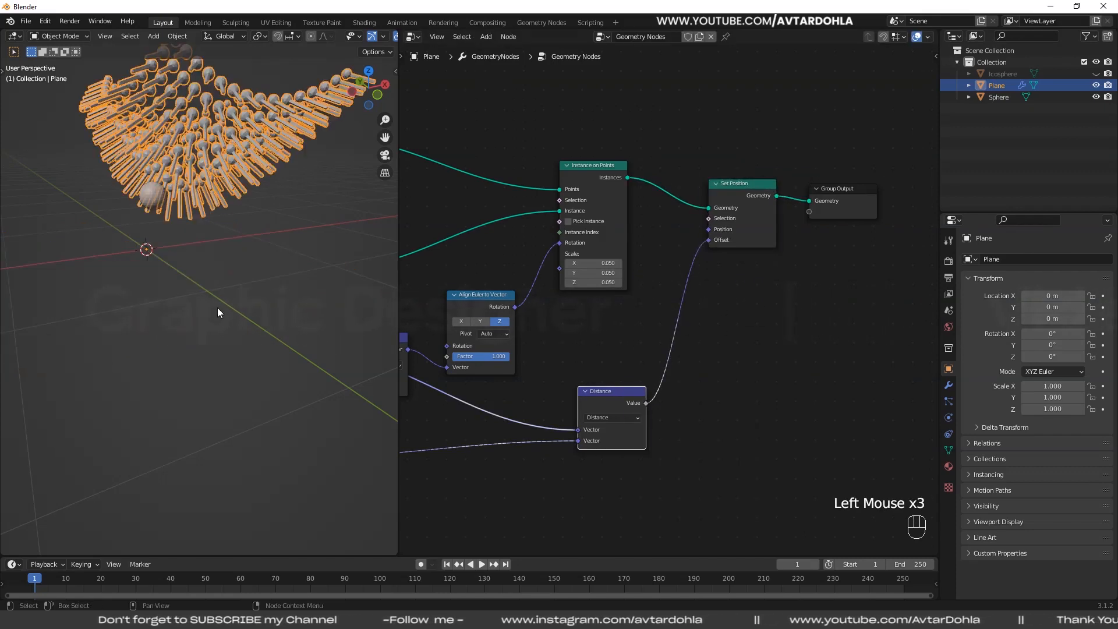
- Try moving the Sphere in a maximized viewport to check how the distance-based offset shifts the stems
mouse_move(218, 308)
middle_down()
mouse_move(247, 344)
mouse_move(225, 321)
middle_up()
scroll(267, 312, down, 2)
click(299, 310)
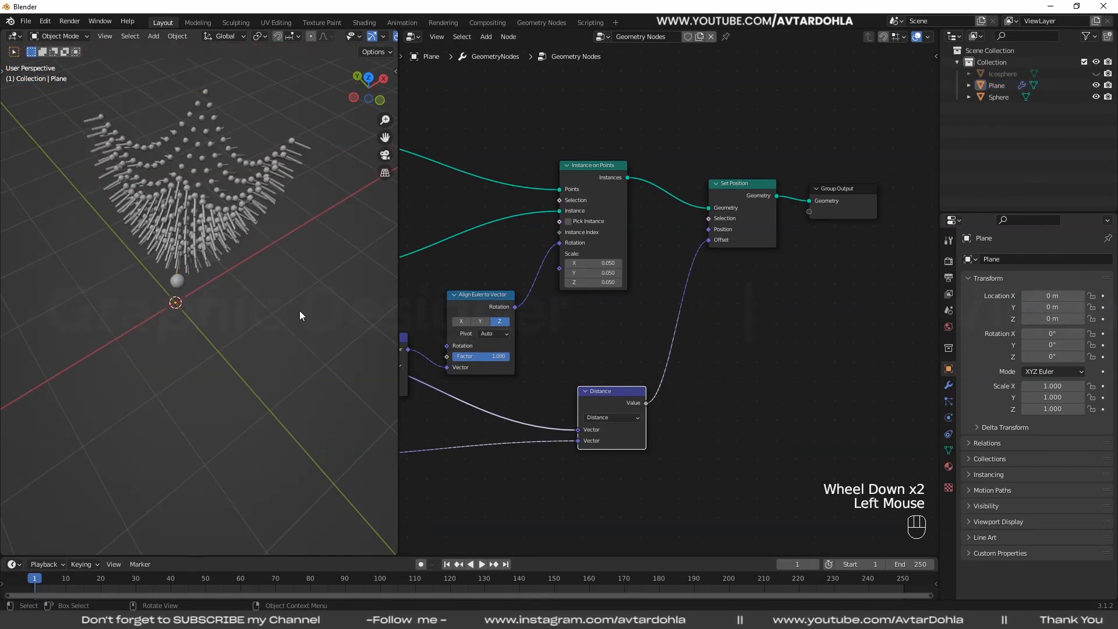
middle_drag(300, 310, 178, 271)
click(180, 271)
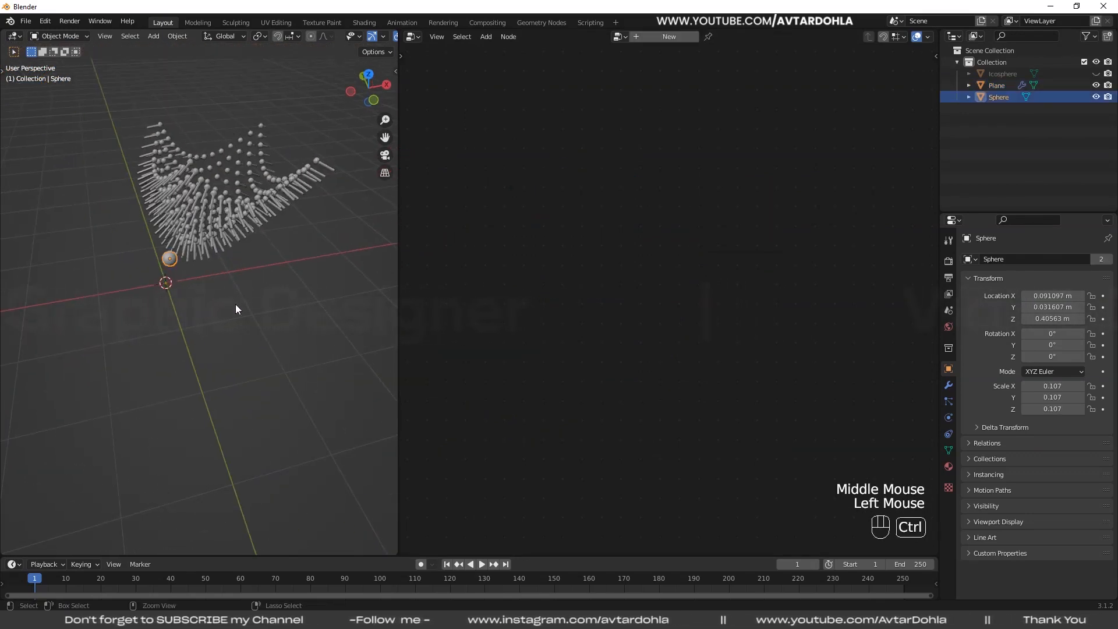
key(ctrl+space)
scroll(564, 359, up, 1)
shift+middle_drag(564, 360, 559, 398)
scroll(471, 437, down, 2)
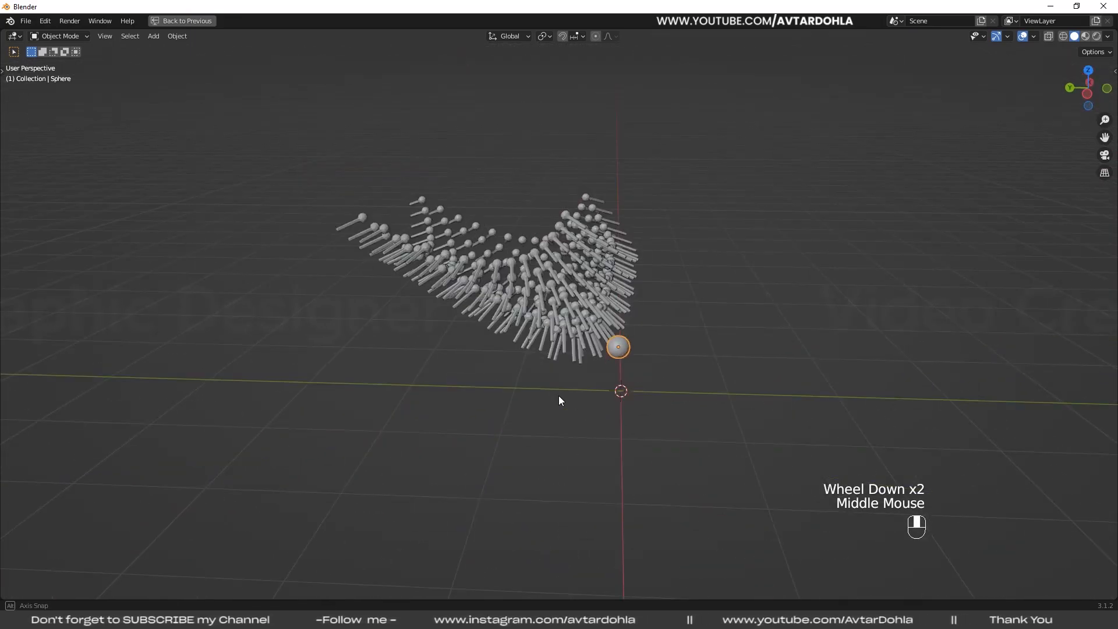
key(g)
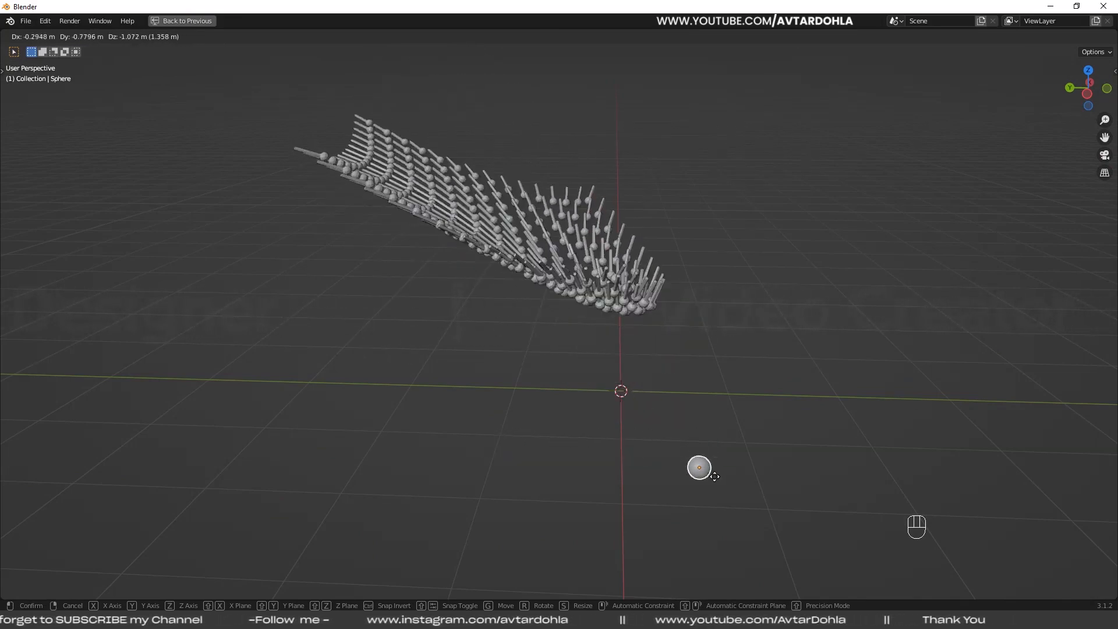
right_click(671, 436)
key(ctrl+space)
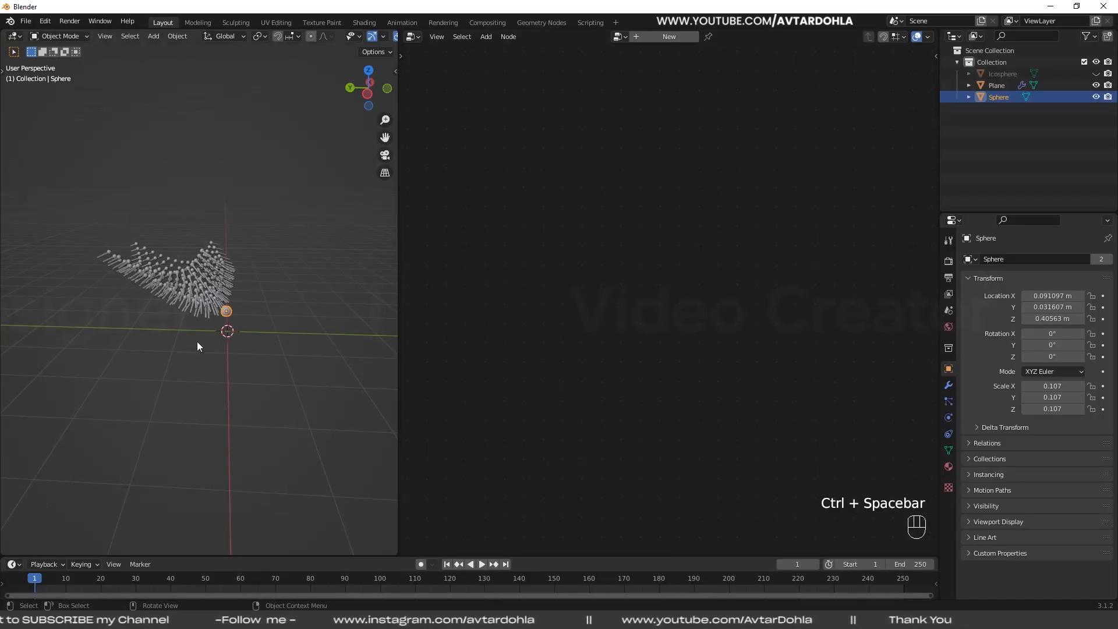
- Select the Plane and insert a Combine XYZ node between the Distance node and Set Position's Offset input
click(281, 350)
scroll(284, 346, up, 1)
scroll(704, 388, up, 2)
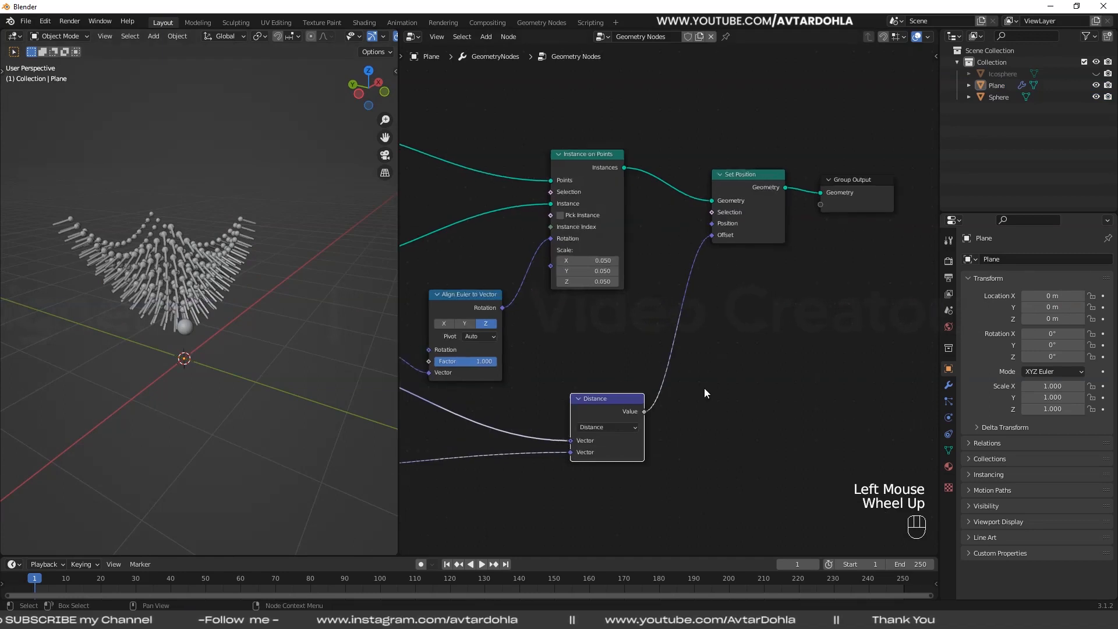
middle_drag(704, 388, 647, 321)
middle_drag(716, 251, 751, 309)
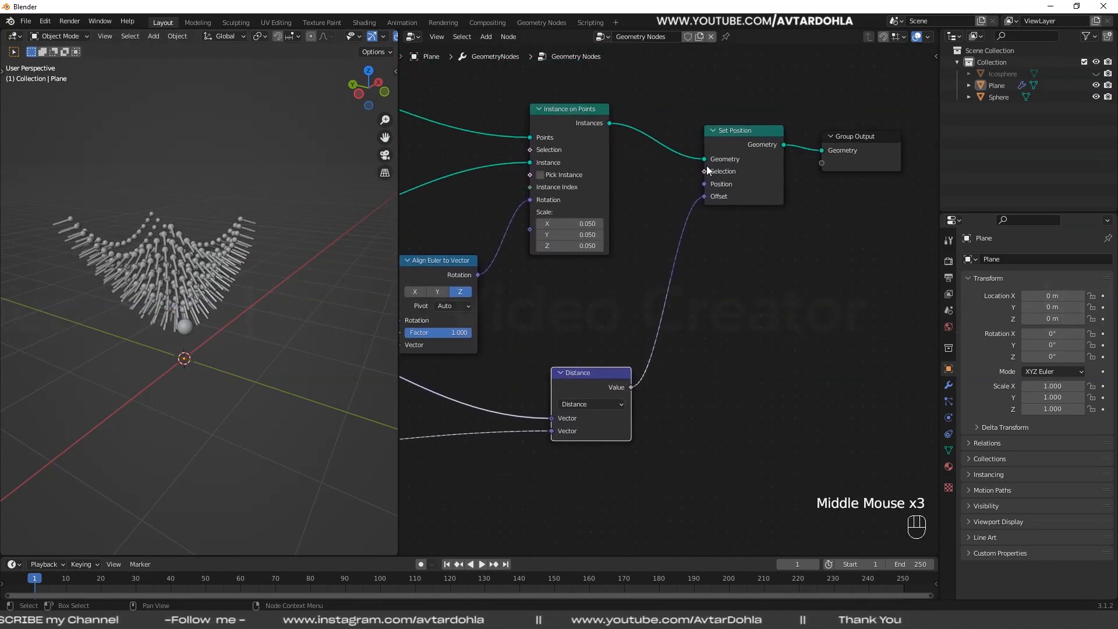
middle_drag(223, 344, 233, 350)
middle_drag(557, 344, 568, 289)
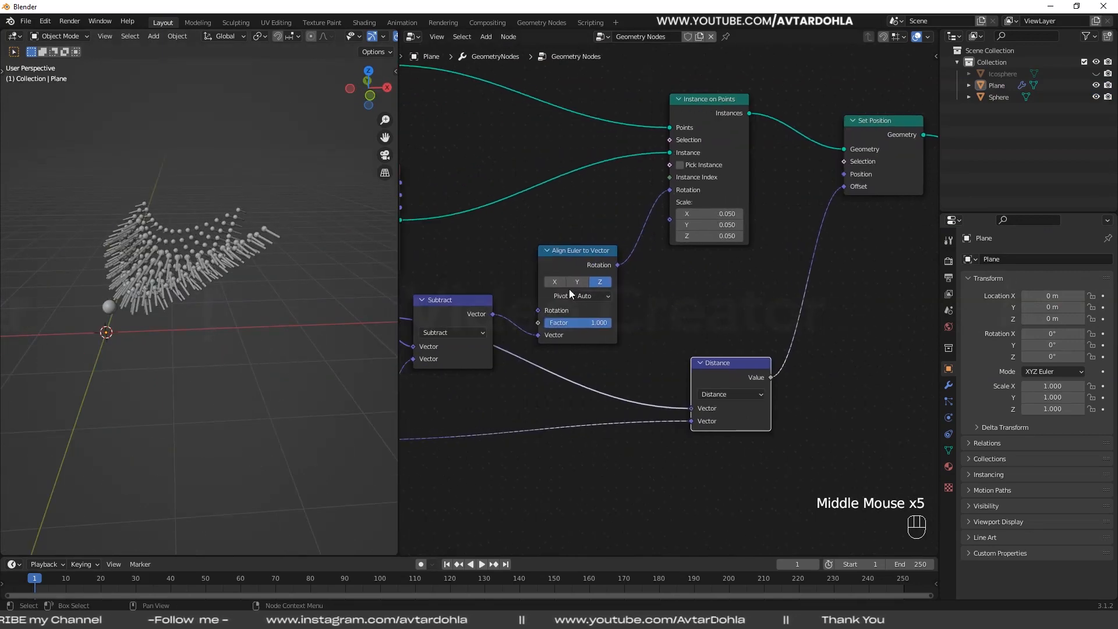
middle_drag(668, 292, 631, 289)
key(shift+a)
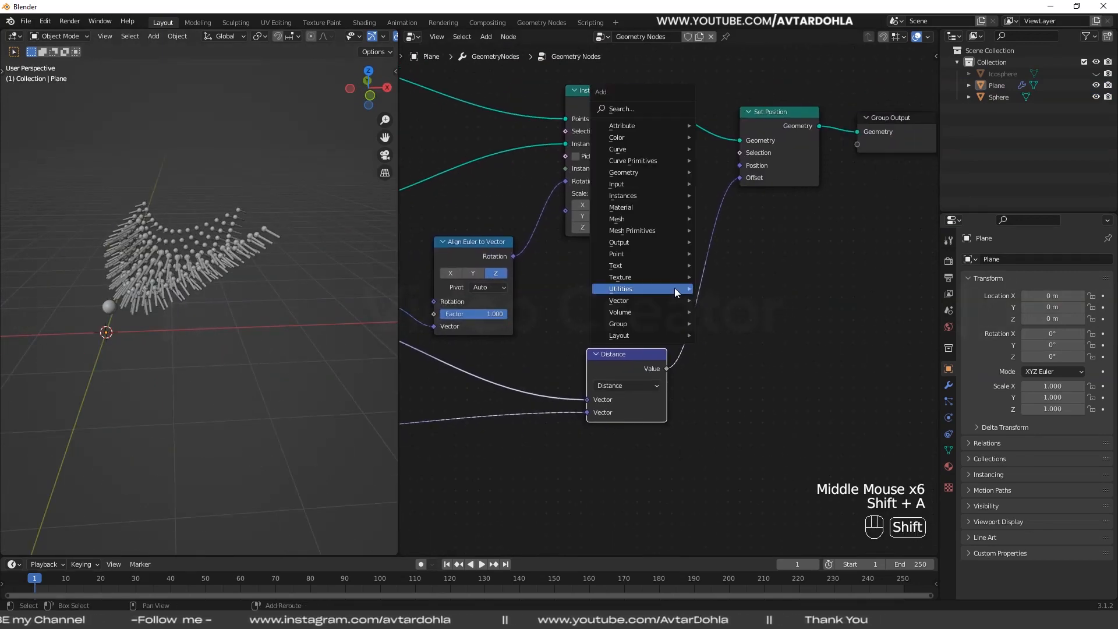
mouse_move(658, 289)
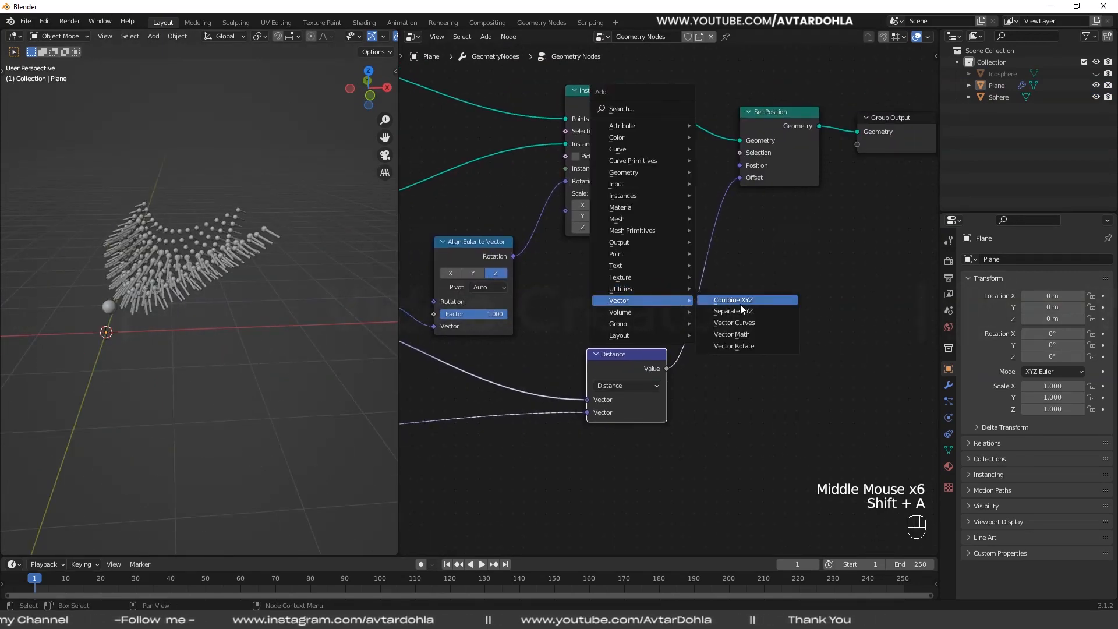
click(741, 299)
click(783, 253)
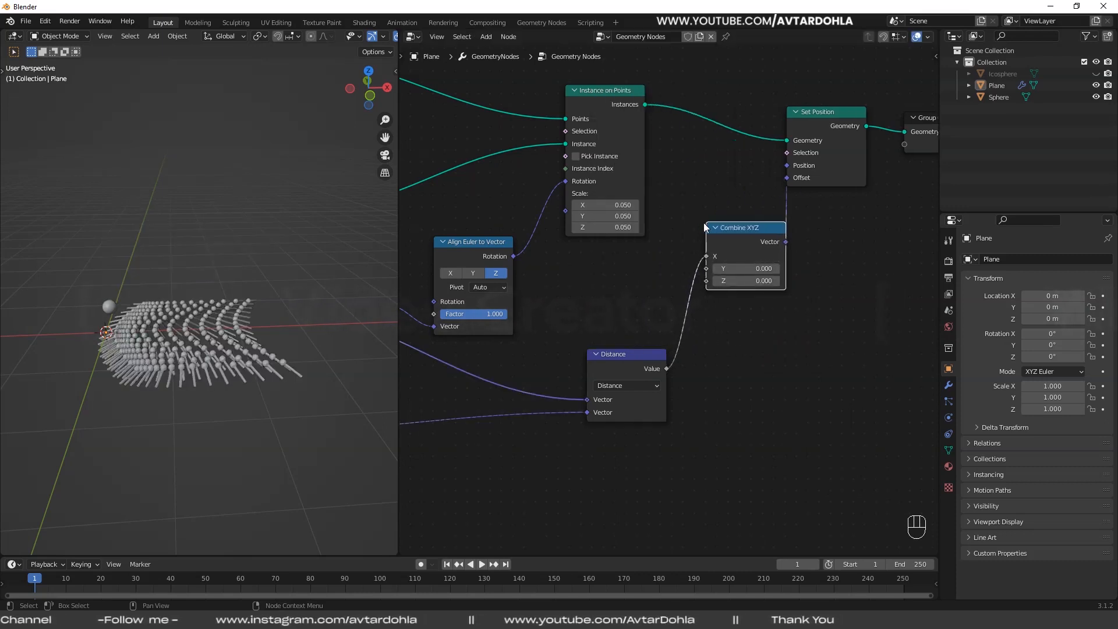
- Reposition the Combine XYZ node and reroute the Distance Value from its X input to its Z input
drag(783, 253, 802, 279)
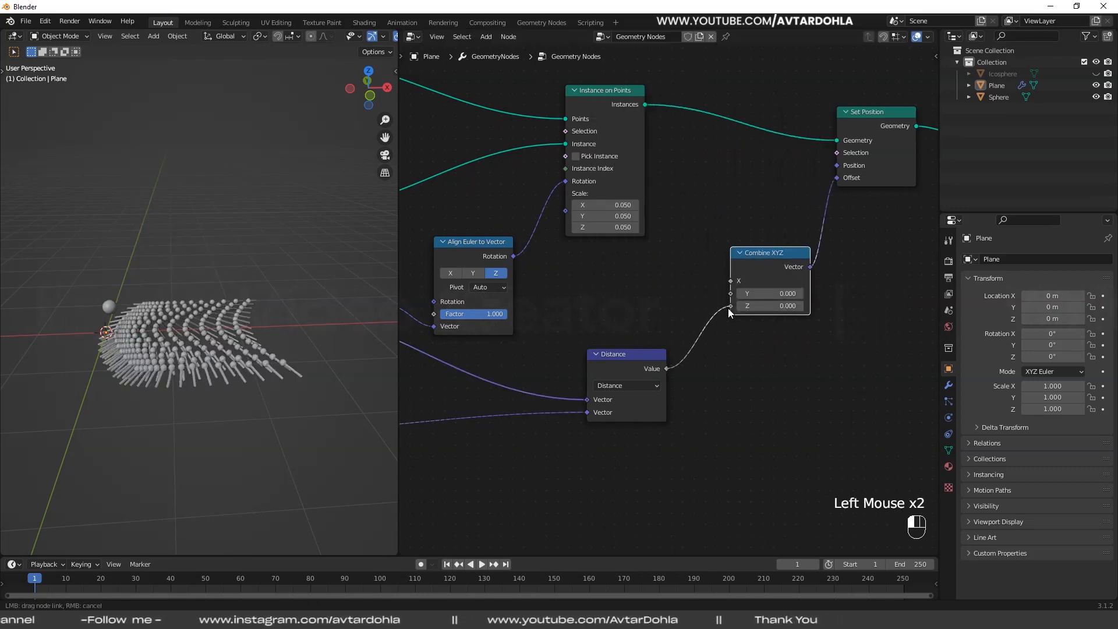
drag(728, 313, 730, 305)
scroll(180, 337, up, 2)
shift+middle_drag(180, 337, 275, 330)
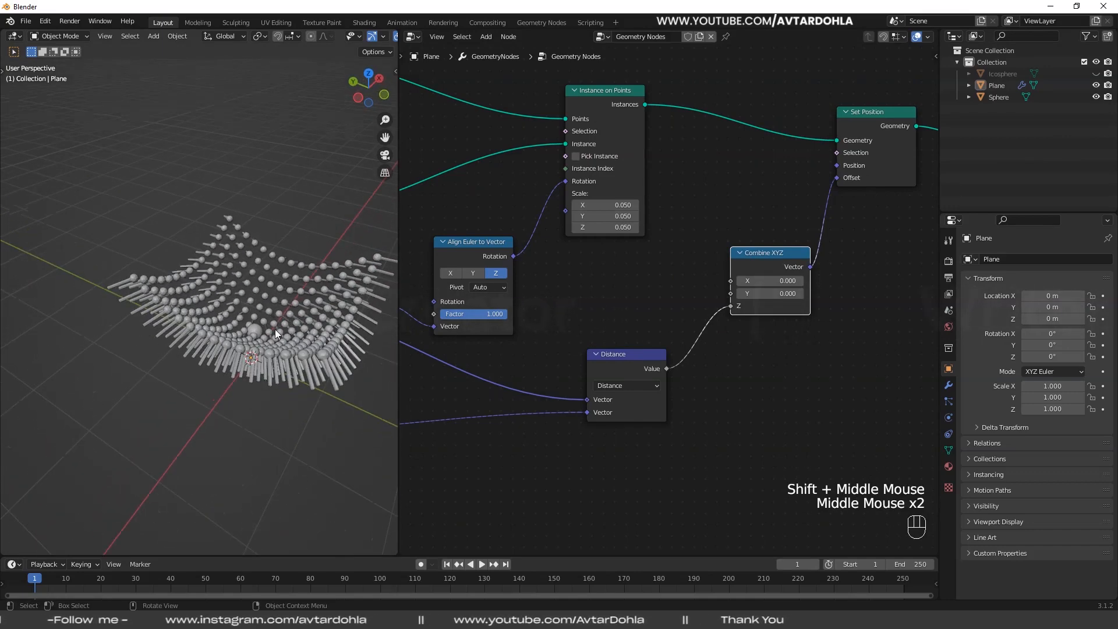
- Try moving the Sphere above the grid to check the stems' response with distance driving only their Z offset
click(259, 331)
click(257, 330)
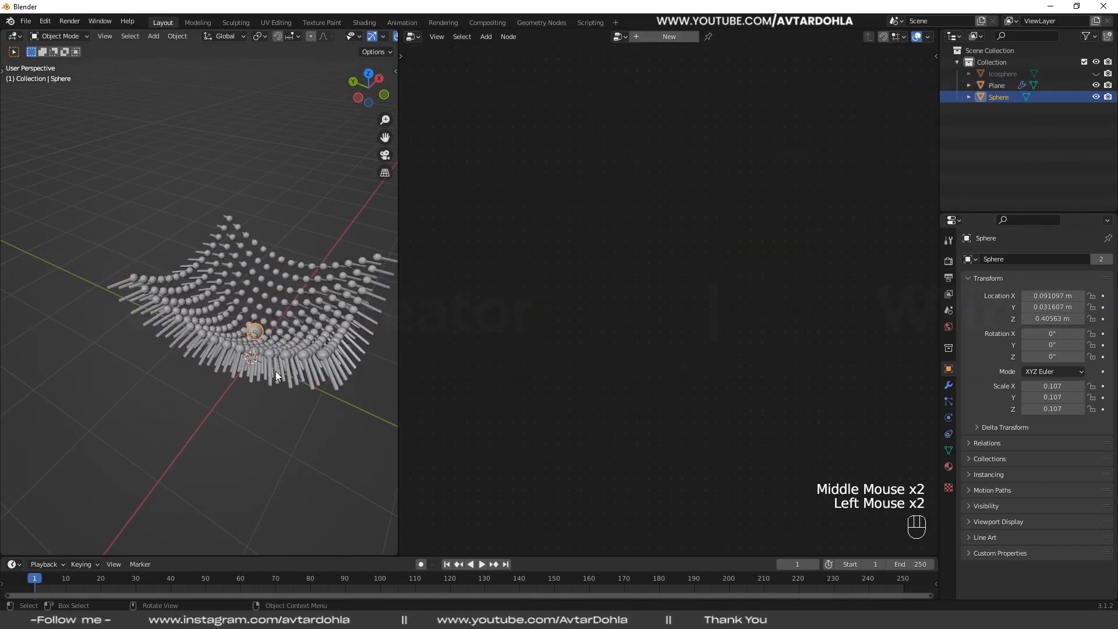
key(g)
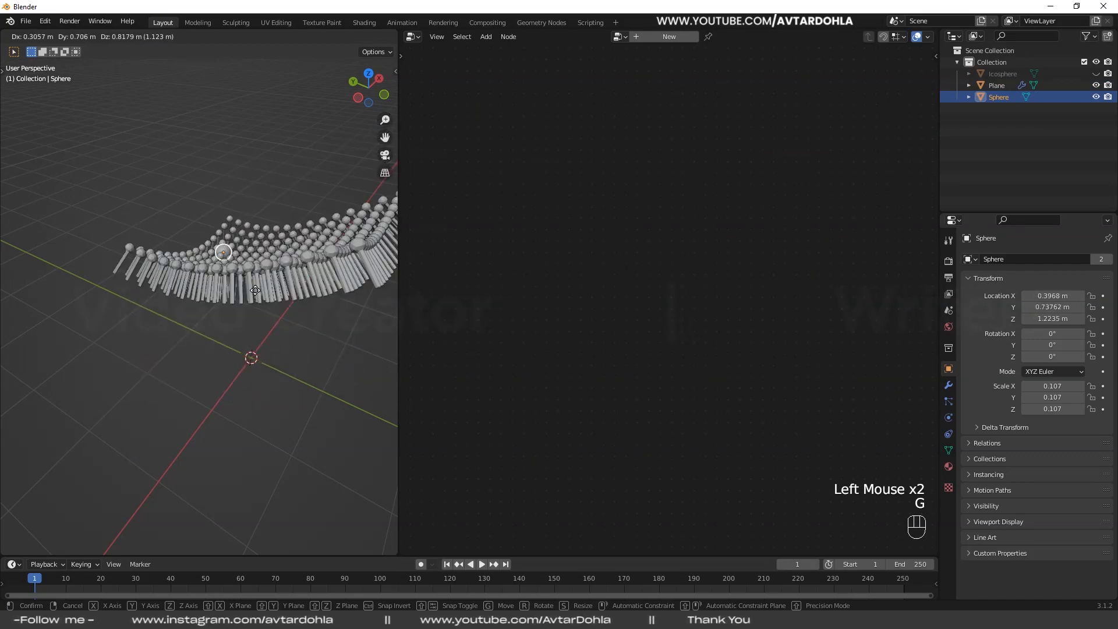
right_click(267, 439)
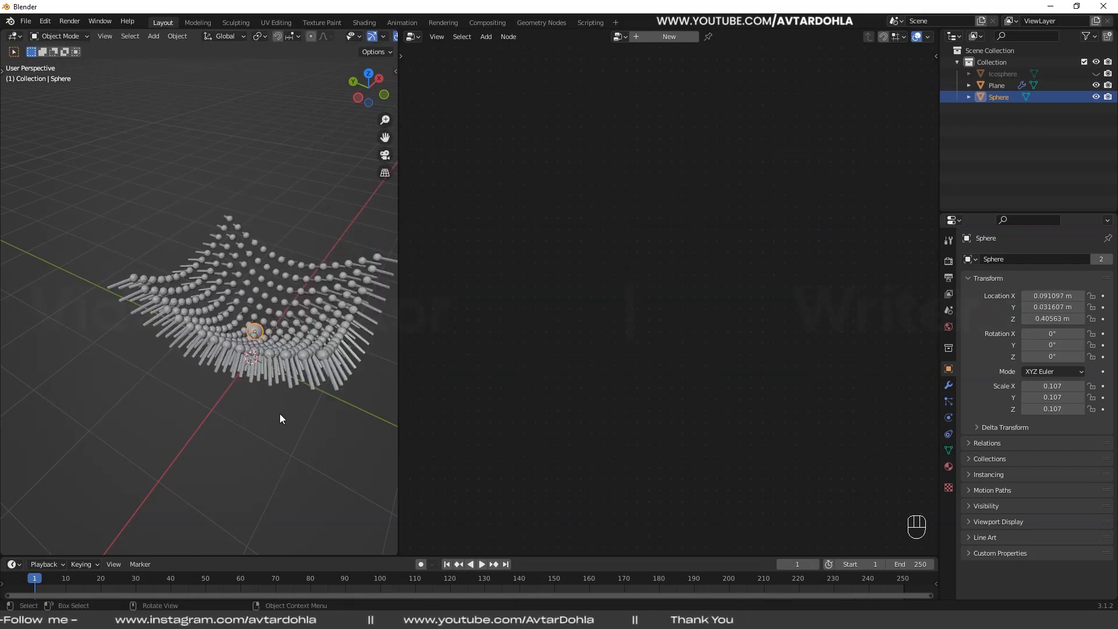
- Select the Plane and insert a Map Range node between the Distance Value and the Z input of Combine XYZ
middle_drag(279, 413, 258, 307)
click(312, 335)
shift+middle_drag(321, 362, 217, 314)
click(263, 348)
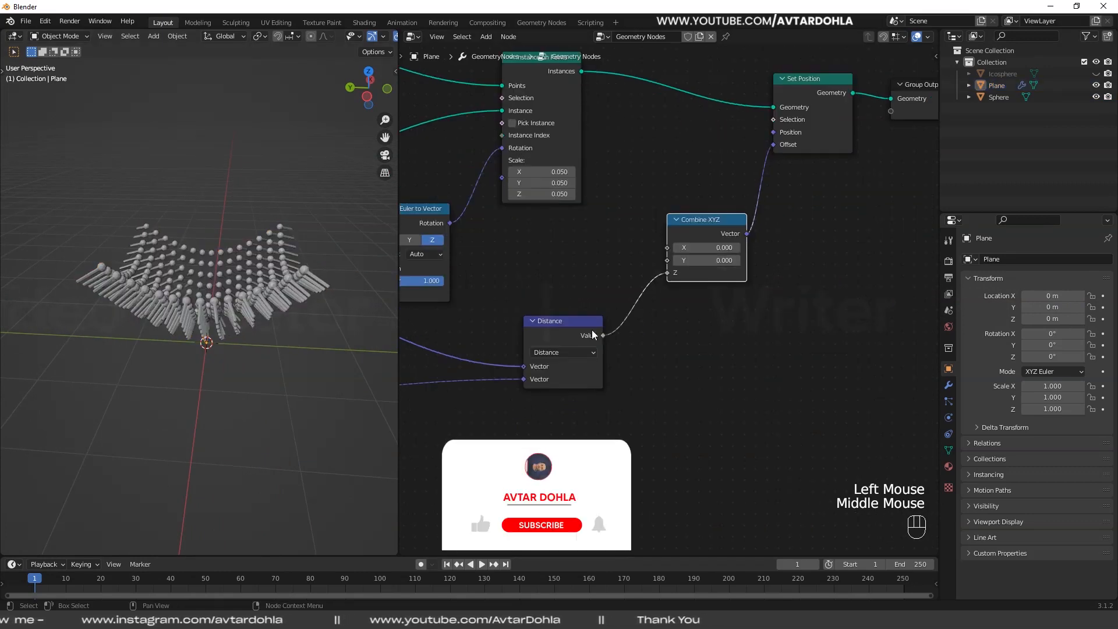
middle_drag(736, 350, 691, 318)
drag(576, 321, 541, 319)
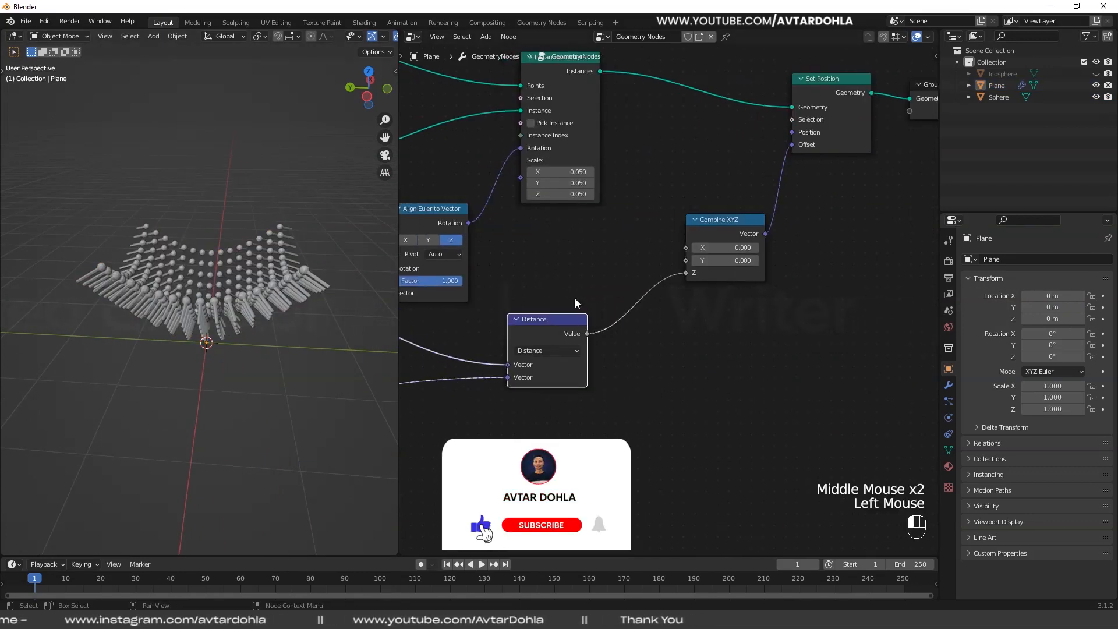
key(shift+a)
mouse_move(599, 253)
mouse_move(556, 242)
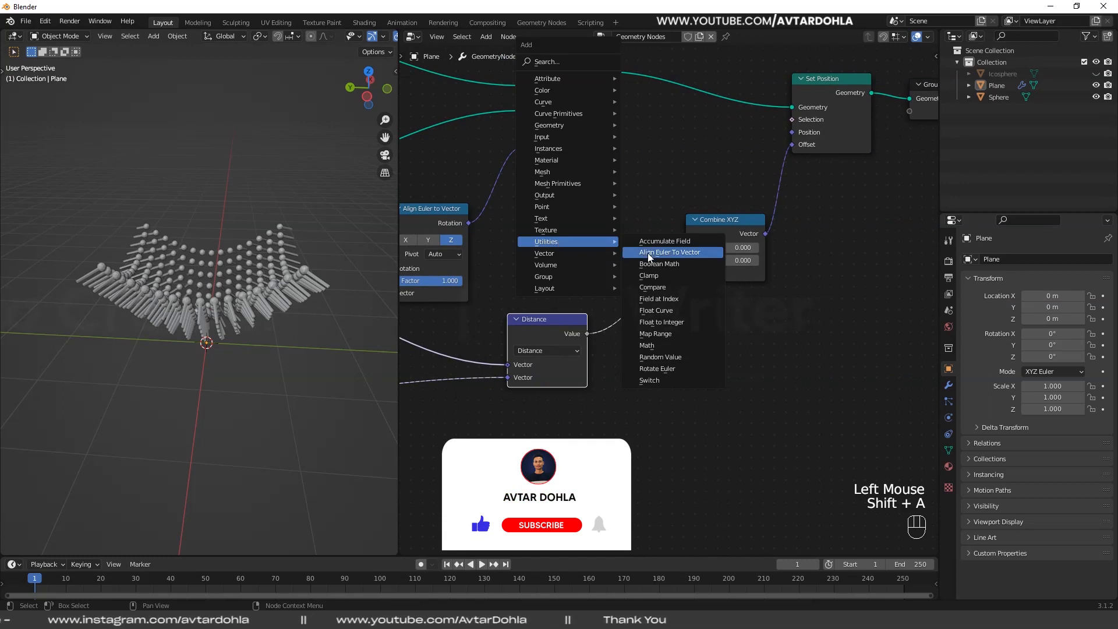
click(655, 334)
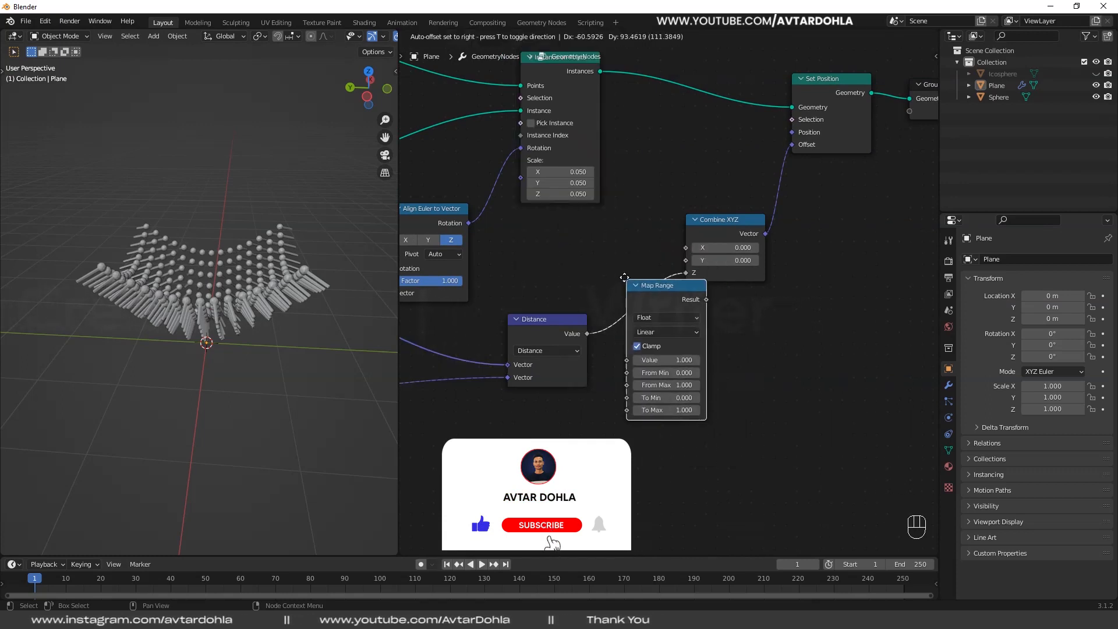
click(691, 382)
- Set the Map Range node's From Min, From Max, To Min and To Max all to 0
drag(681, 368, 681, 405)
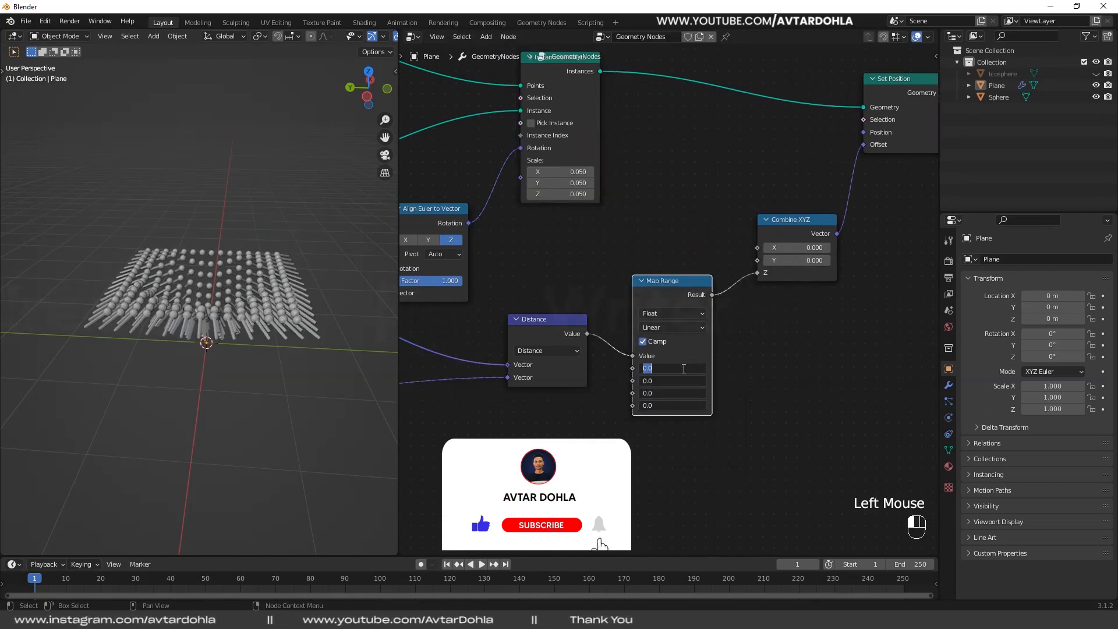
text(0)
key(Return)
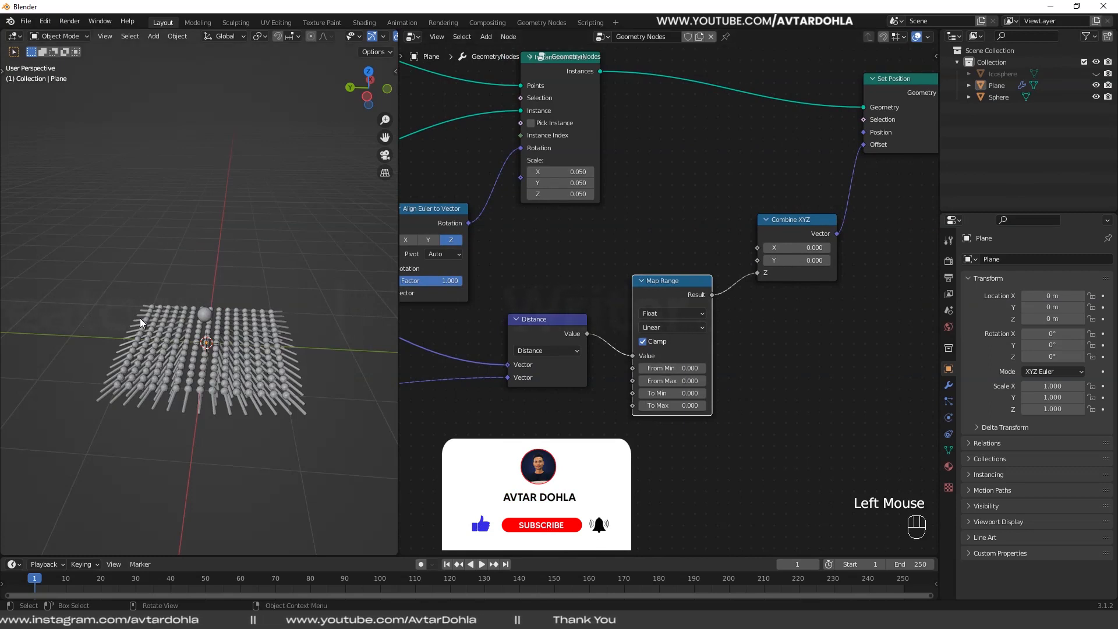
- Set the Map Range node's From Max to 0.6 and To Min to 0.5
scroll(234, 295, up, 1)
shift+middle_drag(235, 297, 229, 255)
scroll(671, 396, up, 1)
scroll(673, 397, up, 1)
middle_drag(673, 397, 652, 328)
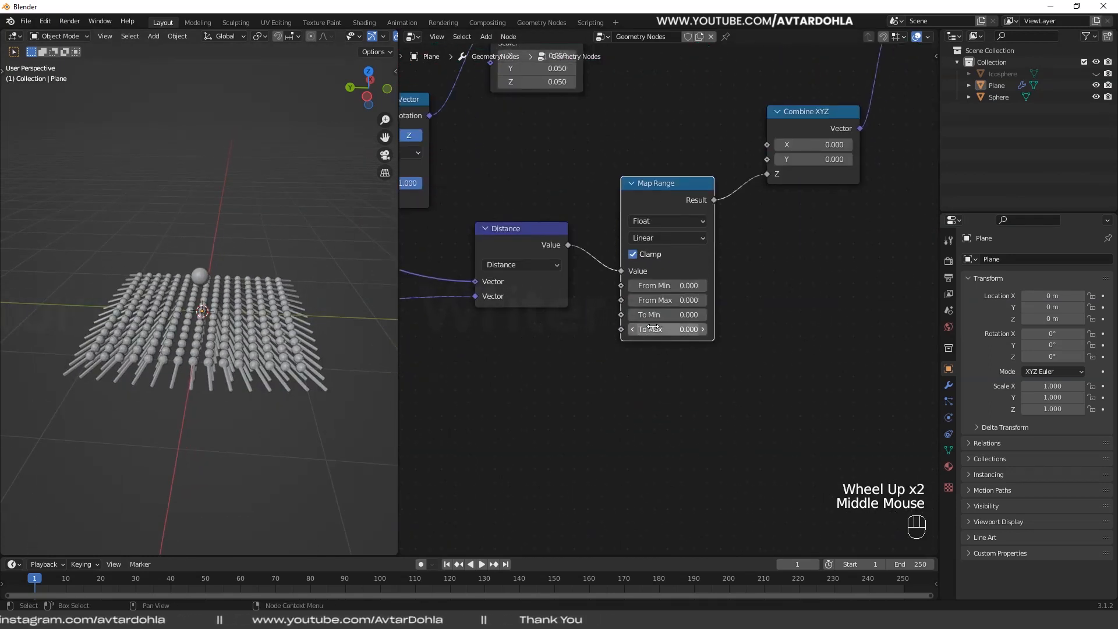
drag(652, 314, 678, 300)
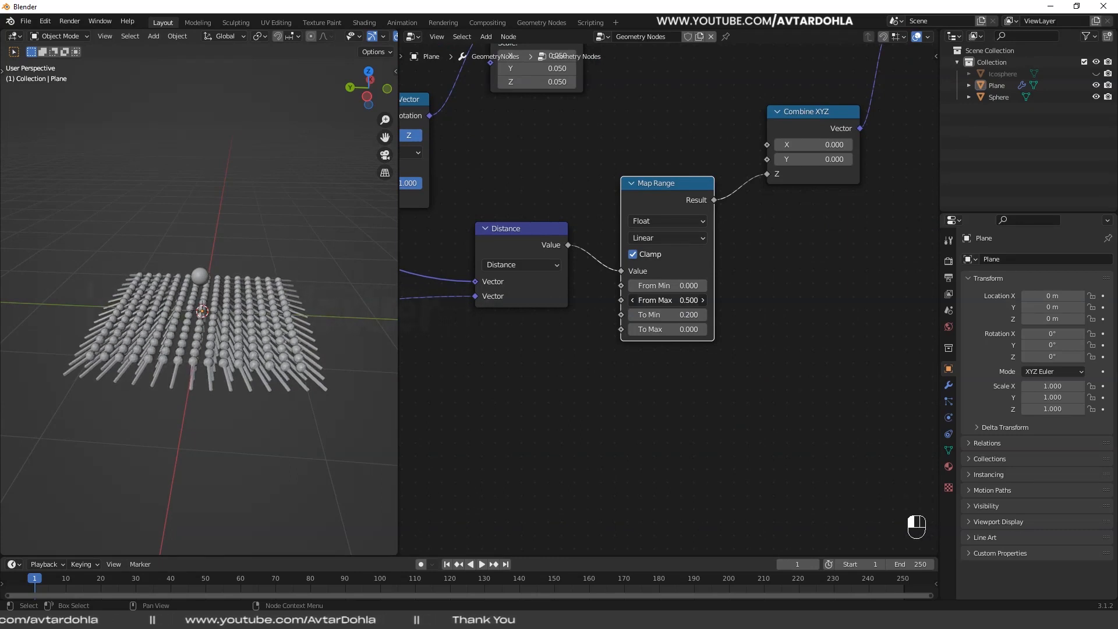
click(665, 300)
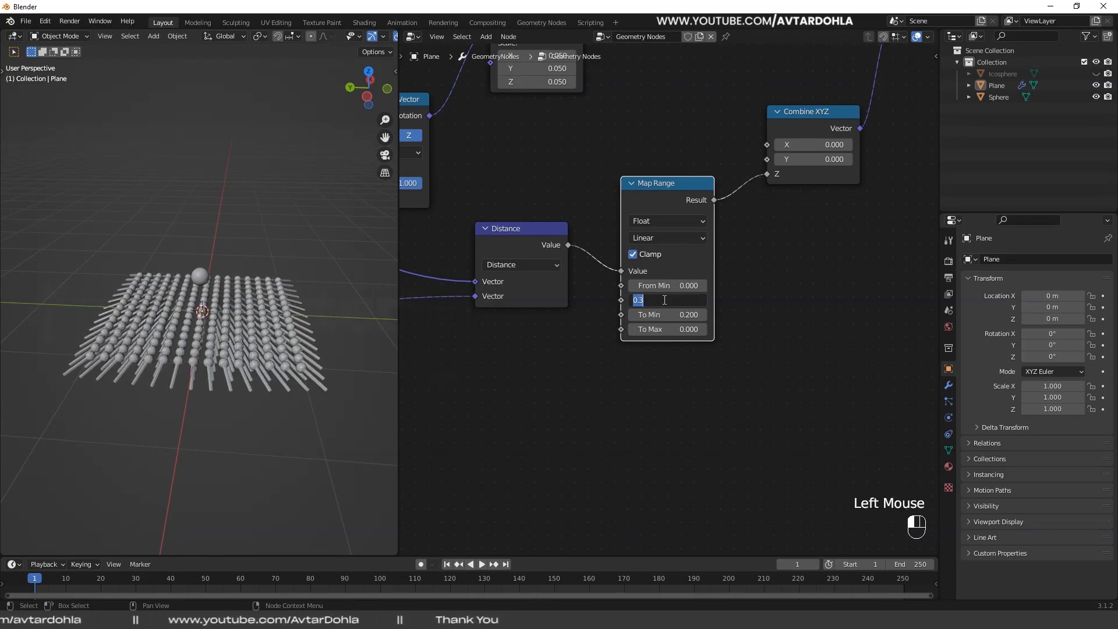
text(.60)
click(664, 304)
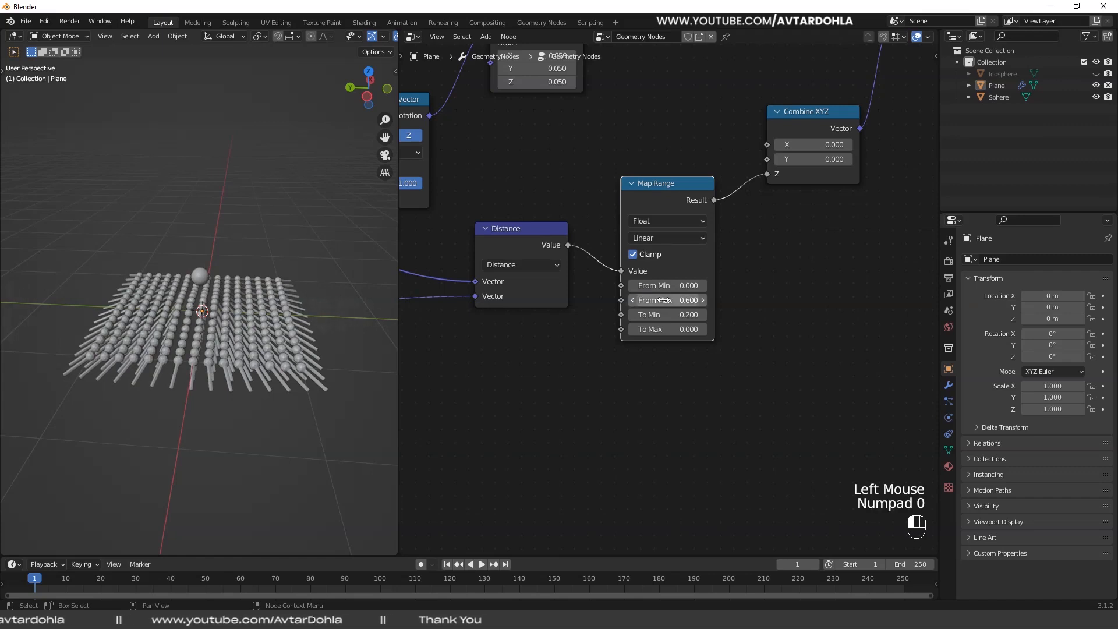
click(678, 316)
text(.500)
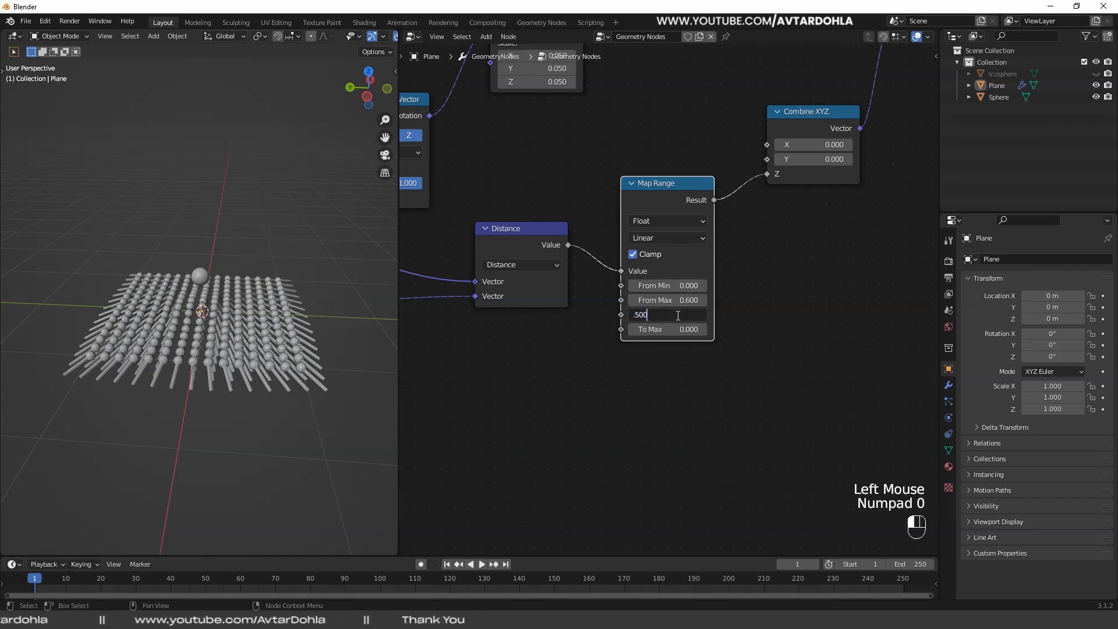
key(Return)
- Set the Map Range node's From Min to 0.3
mouse_move(674, 290)
mouse_down()
mouse_move(698, 290)
mouse_move(679, 290)
mouse_up()
double_click(678, 290)
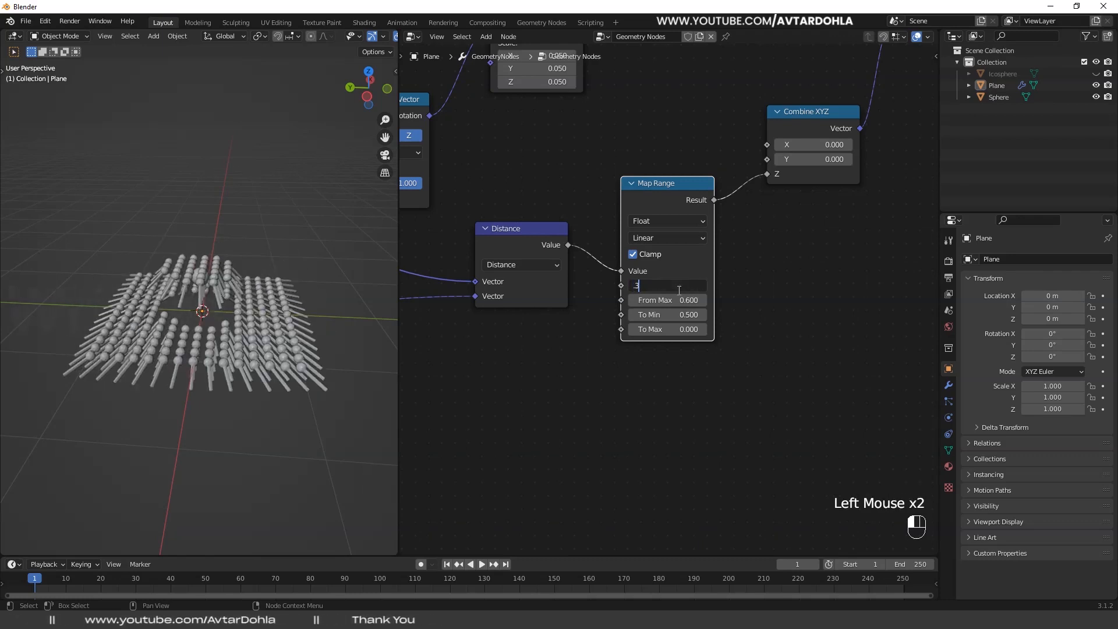
key(Return)
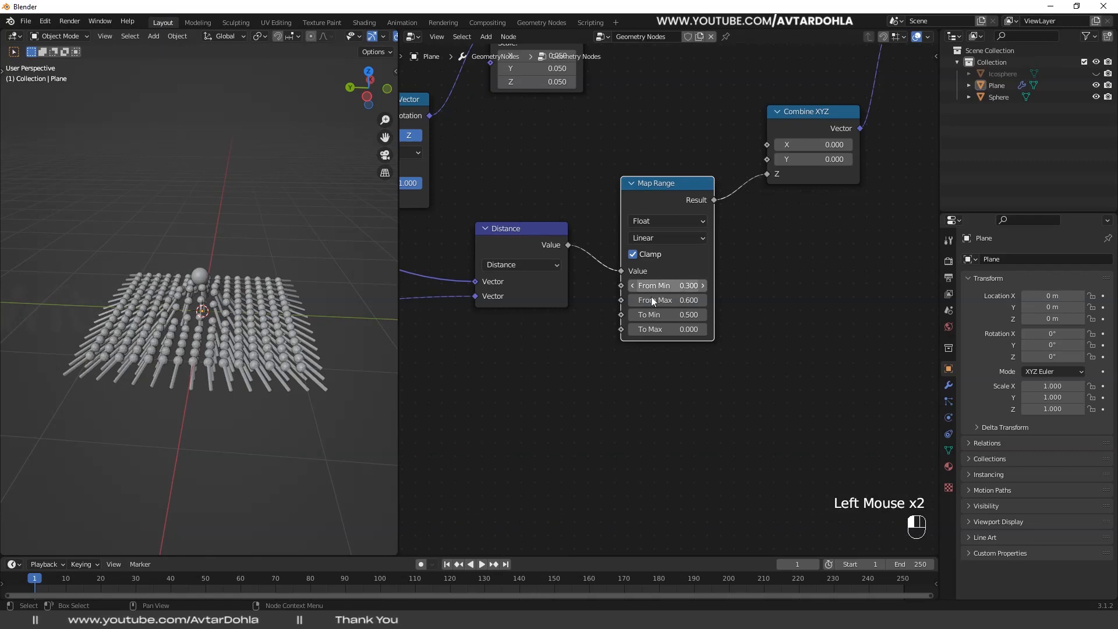
- Move the Sphere over the grid to about X 0.13, Y 0.03, Z 0.46 m to test the mapped height effect
scroll(236, 338, up, 2)
middle_drag(237, 338, 260, 330)
click(204, 274)
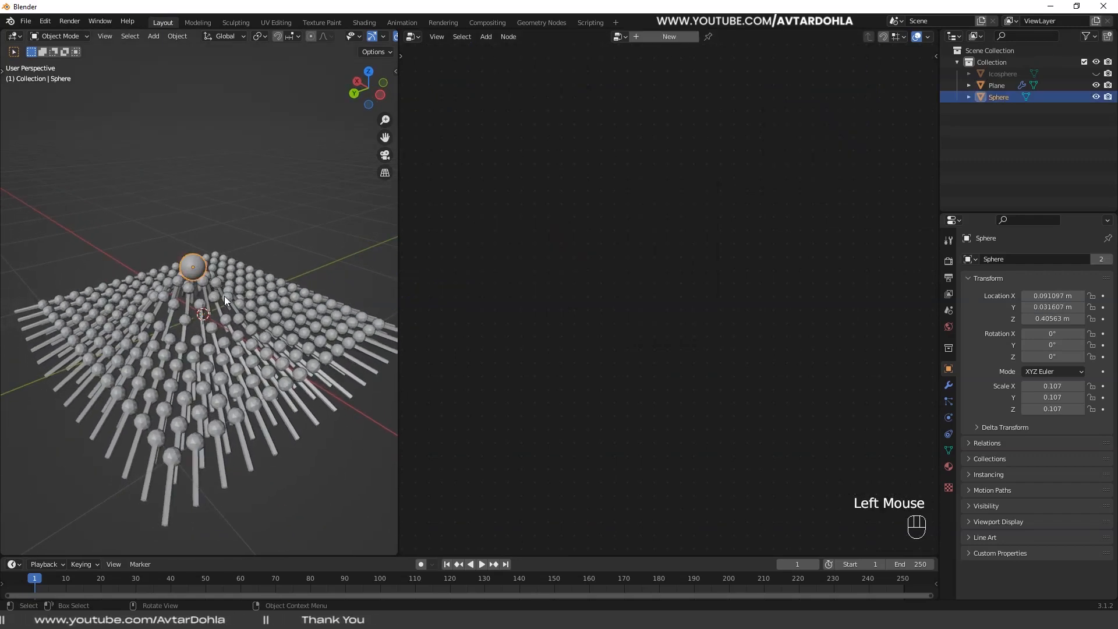
key(g)
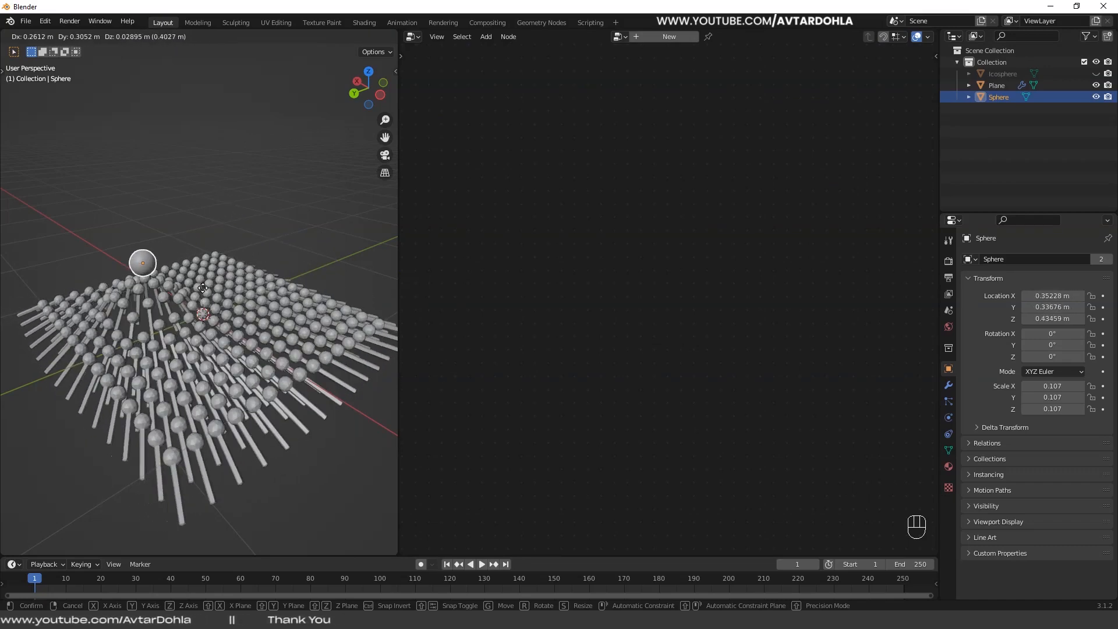
click(242, 285)
- Select the Plane and fine-tune the Map Range node to From Min 0.33 and To Min 0.59
click(288, 339)
drag(670, 286, 675, 315)
- Move the Sphere down among the stems to about X -0.06, Y -0.08, Z 0.31 m
click(189, 260)
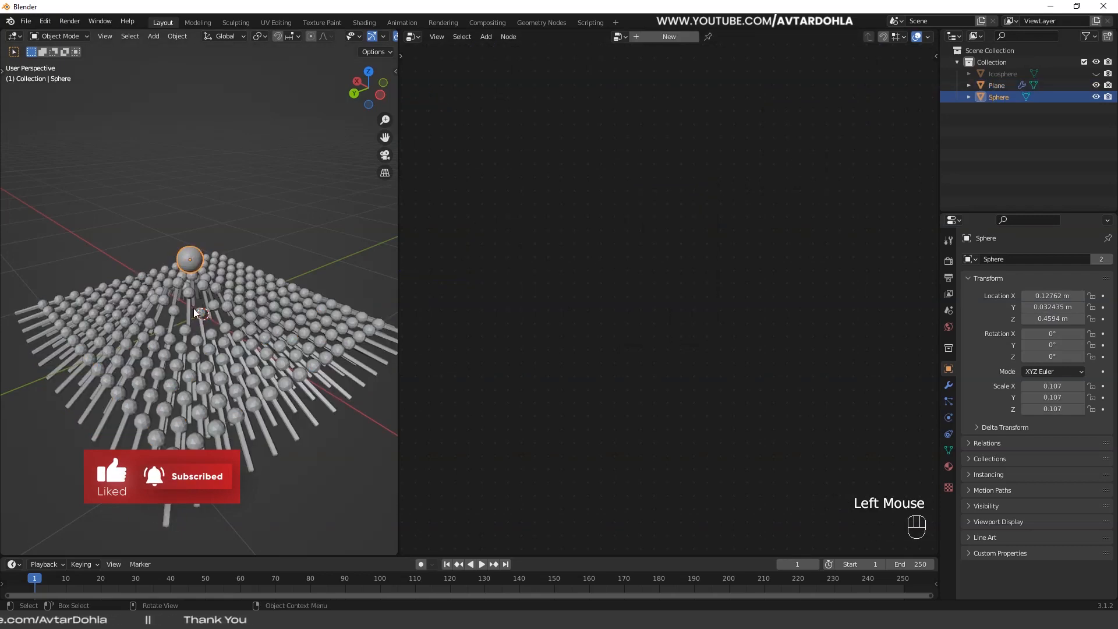
key(g)
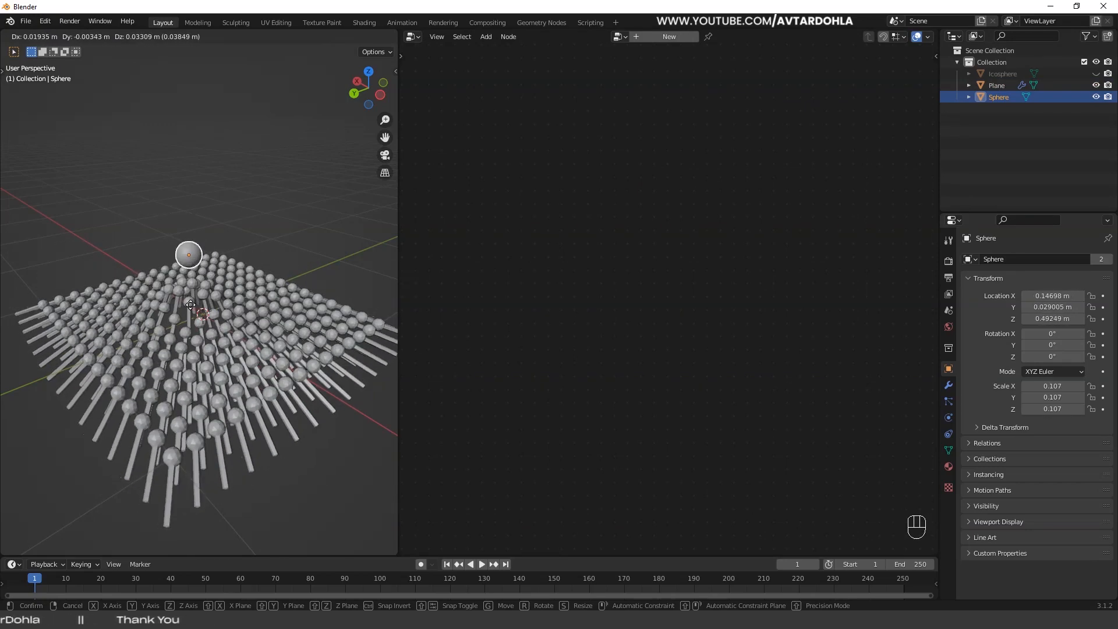
click(220, 331)
middle_drag(222, 331, 243, 317)
click(318, 227)
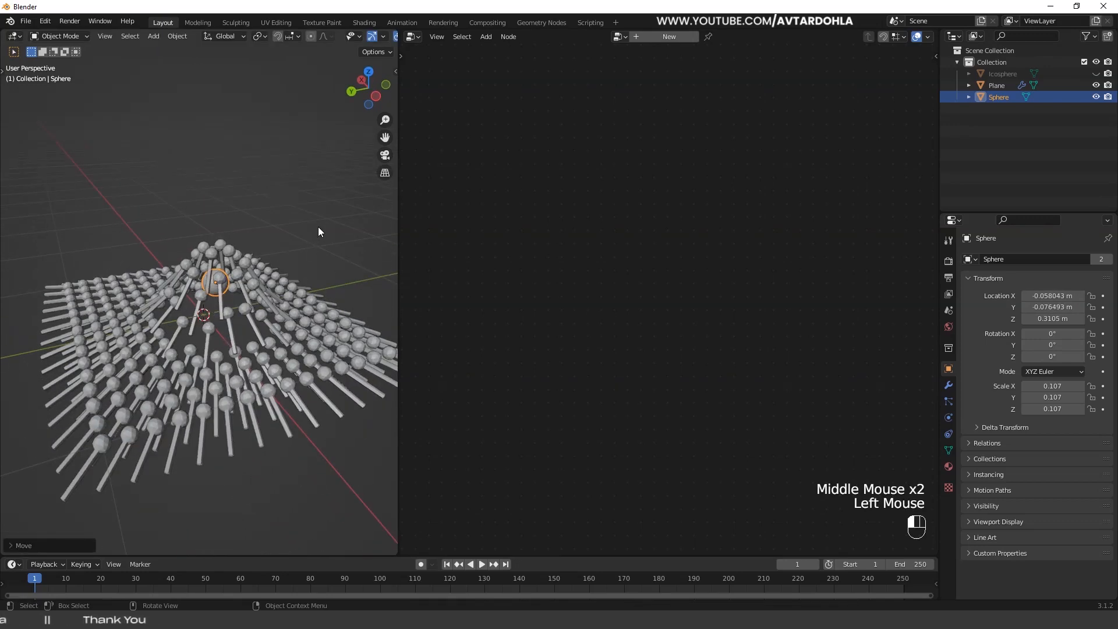
- Reselect the Sphere hidden among the stems and move it to about X 0.01, Y 0.21, Z 0.22 m
click(211, 291)
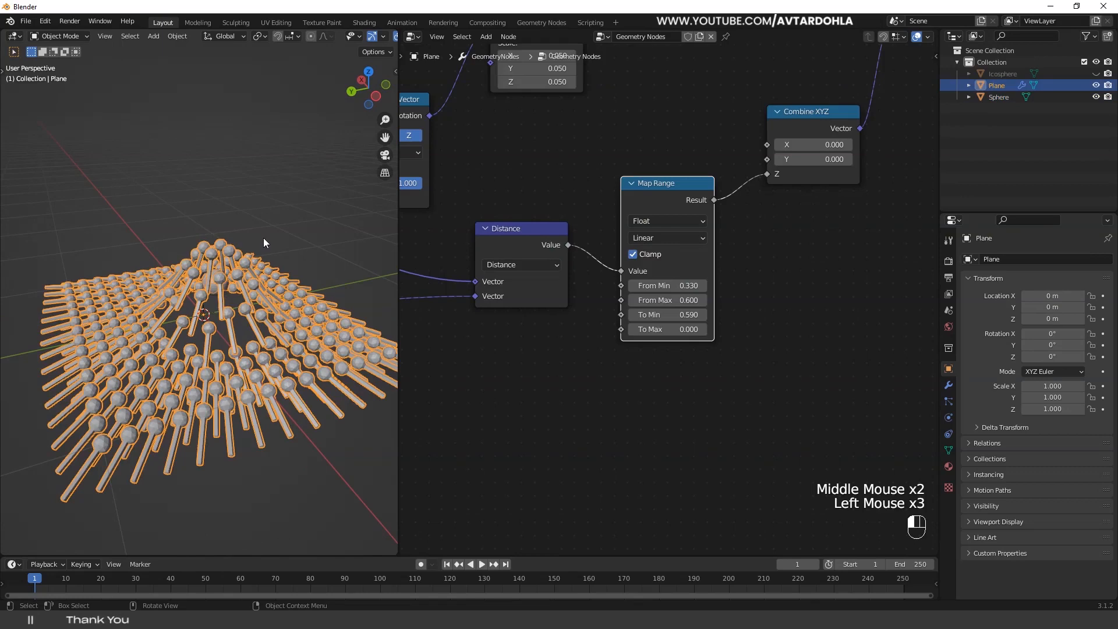
click(216, 296)
click(217, 296)
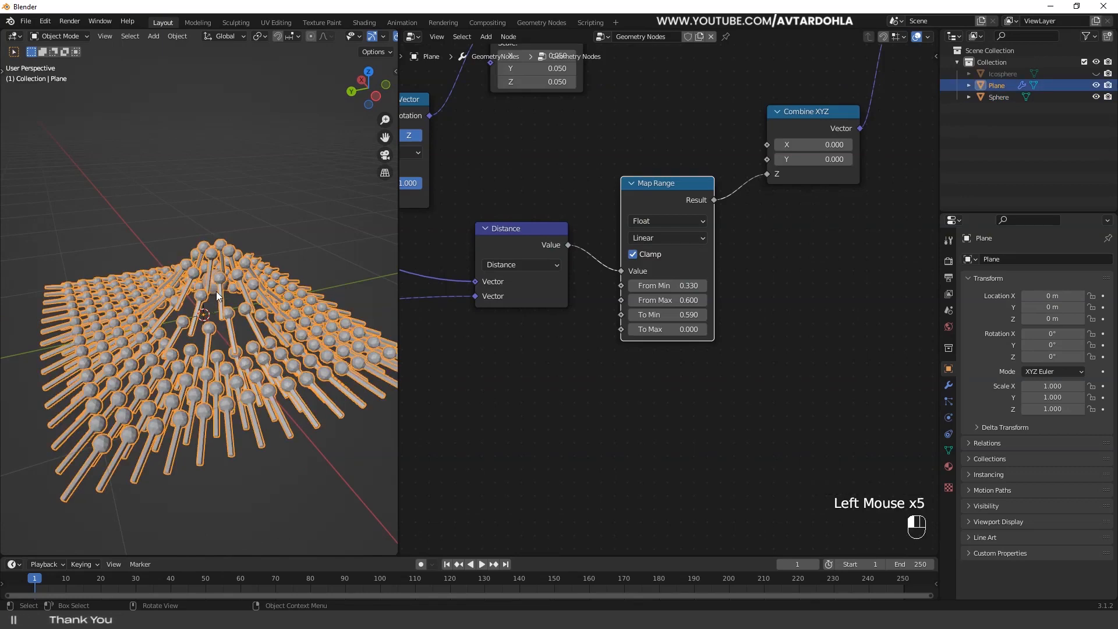
click(217, 295)
click(214, 293)
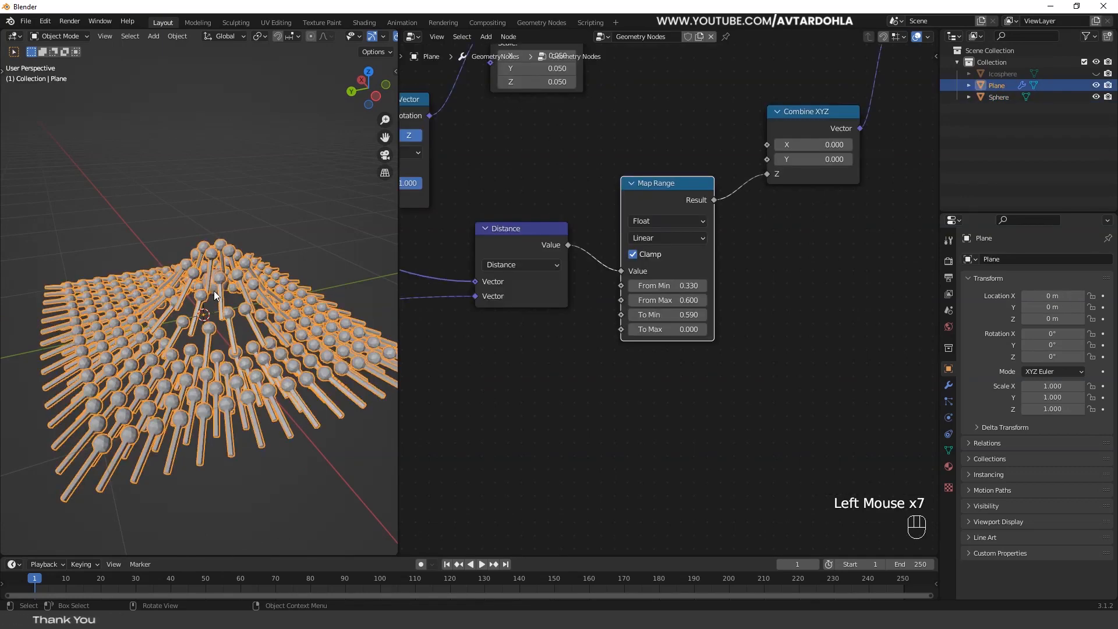
click(215, 294)
key(g)
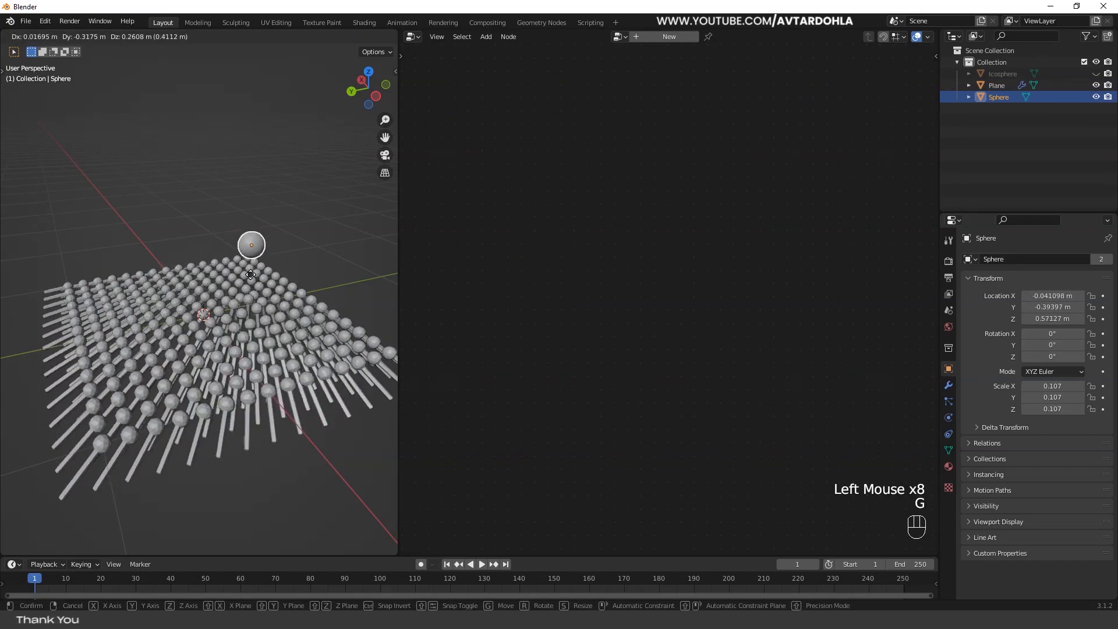
click(224, 313)
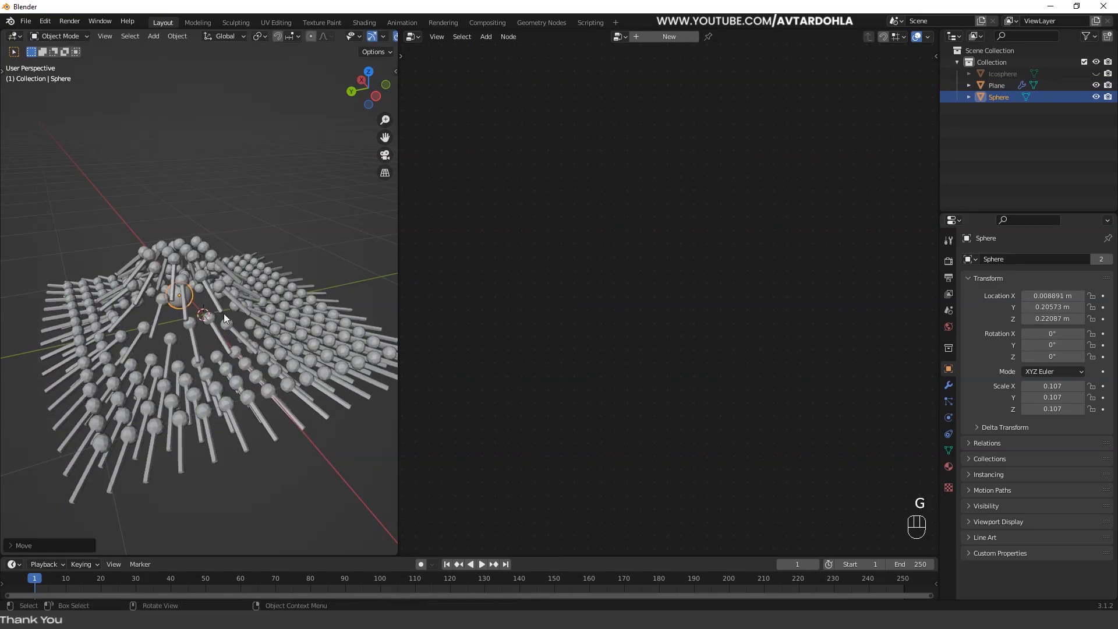
- Move the Sphere to about X -0.25, Y 0.10, Z 0.34 m, and try lower positions on the grid's other side
middle_drag(224, 313, 354, 344)
key(g)
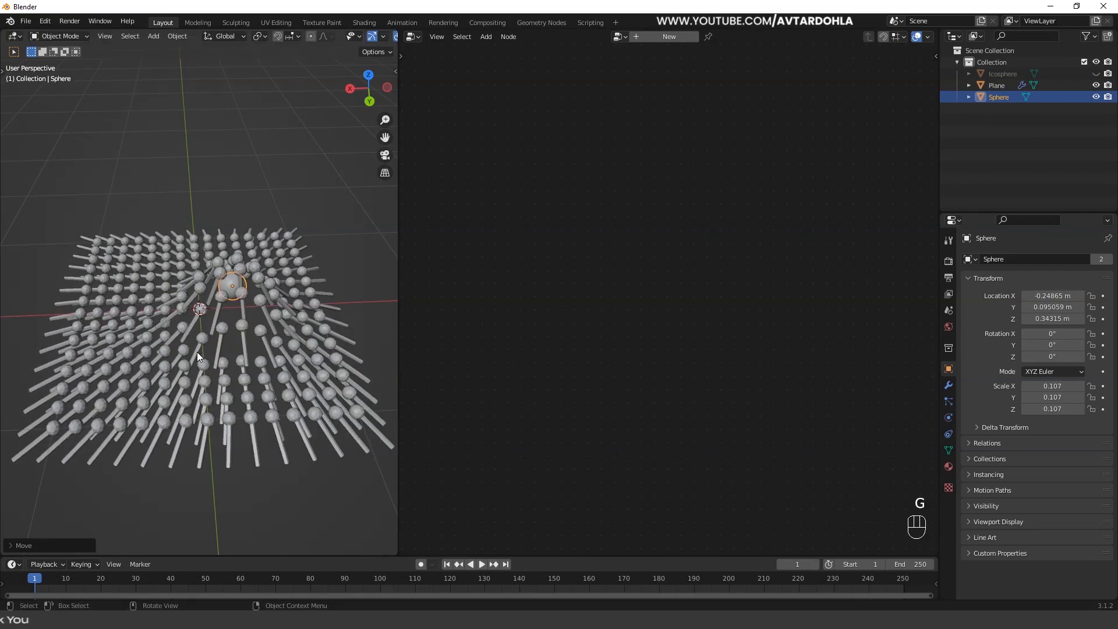
middle_drag(197, 351, 327, 420)
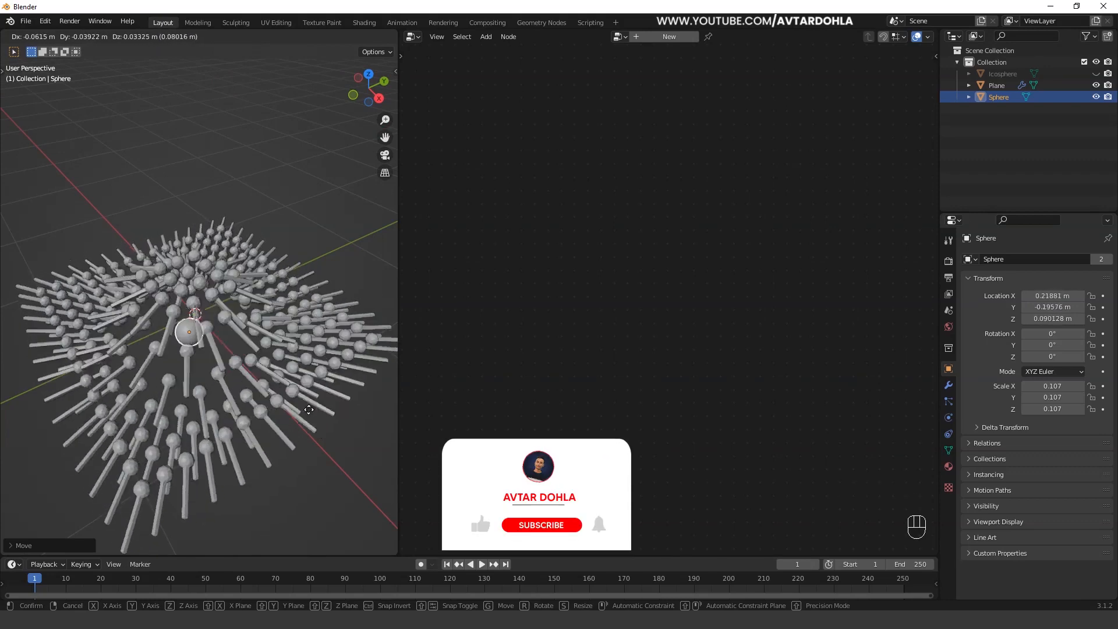
click(330, 367)
- Move the Sphere close to the grid's positive Y edge, low enough to sit beneath the raised stems
middle_drag(330, 366, 239, 347)
key(g)
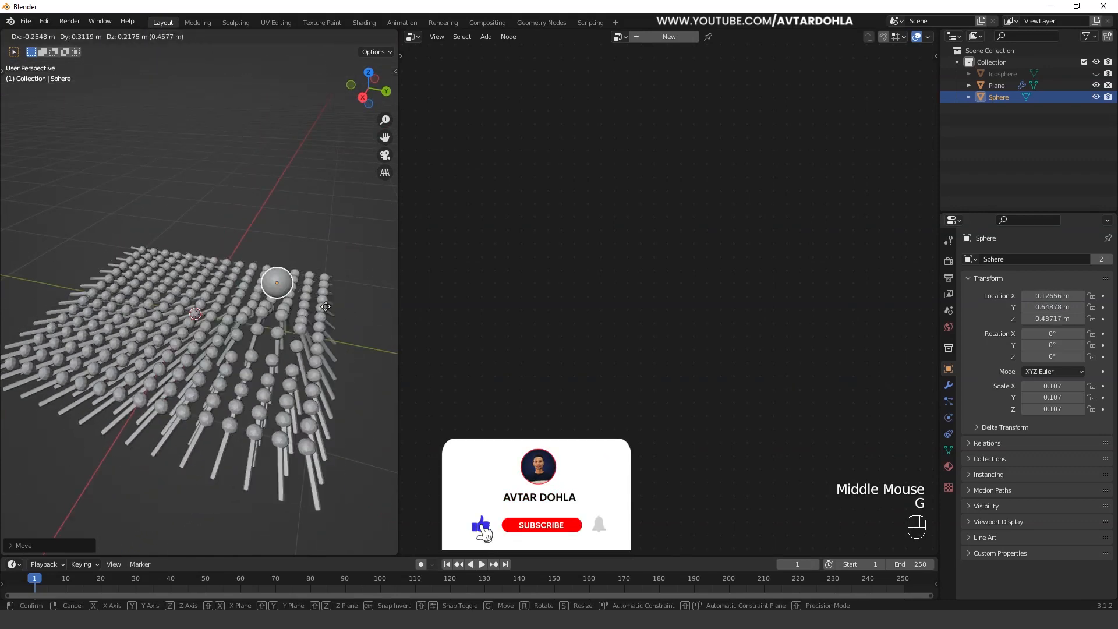
click(229, 347)
- Select the Plane and review its complete geometry node tree alongside the finished stems
click(229, 347)
middle_drag(574, 344, 581, 349)
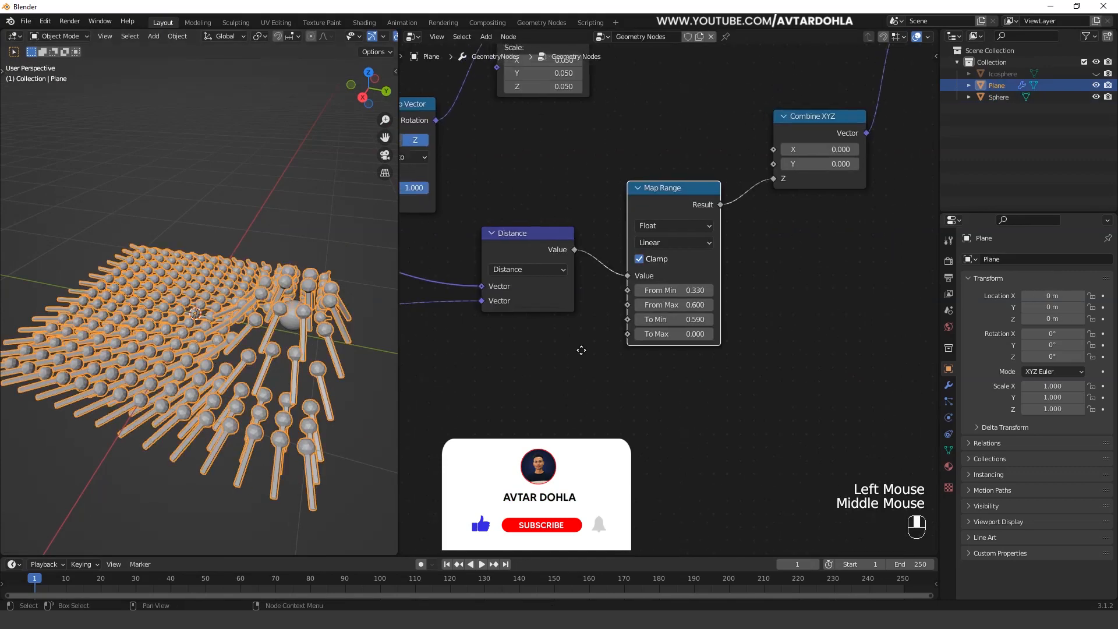
middle_drag(507, 188, 676, 335)
drag(710, 199, 717, 225)
click(328, 293)
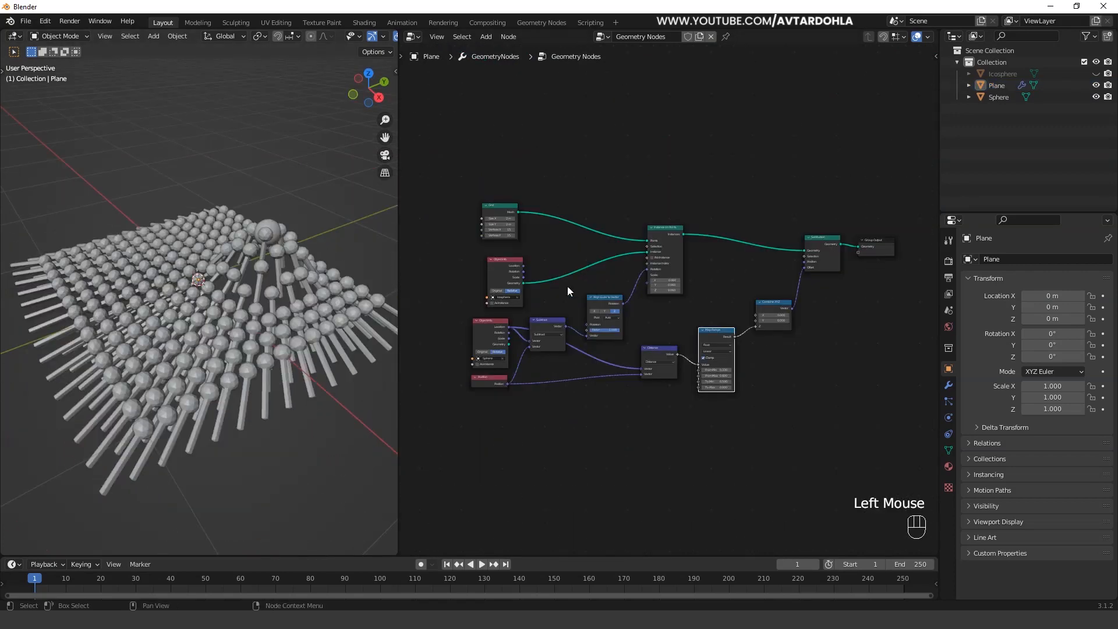